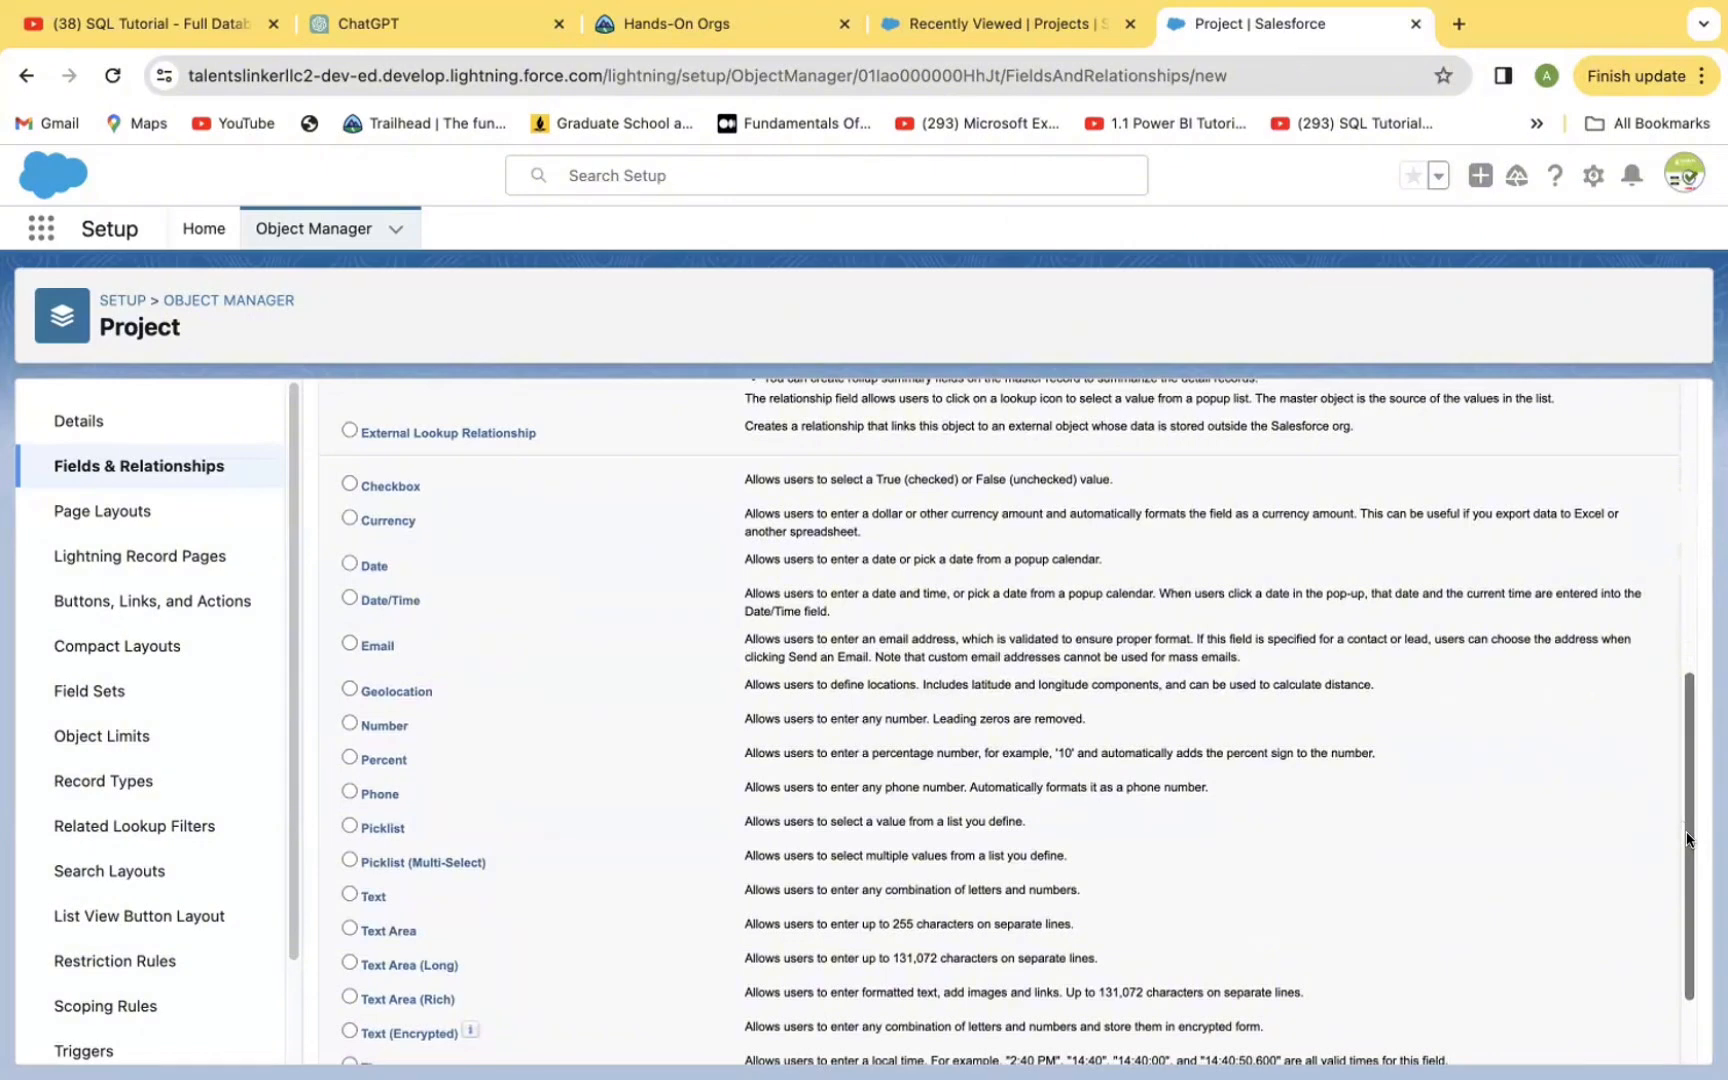
Step: Choose Picklist as the new custom field's data type and label the field Status
left_click(348, 825)
scroll(1683, 975, "down", 2)
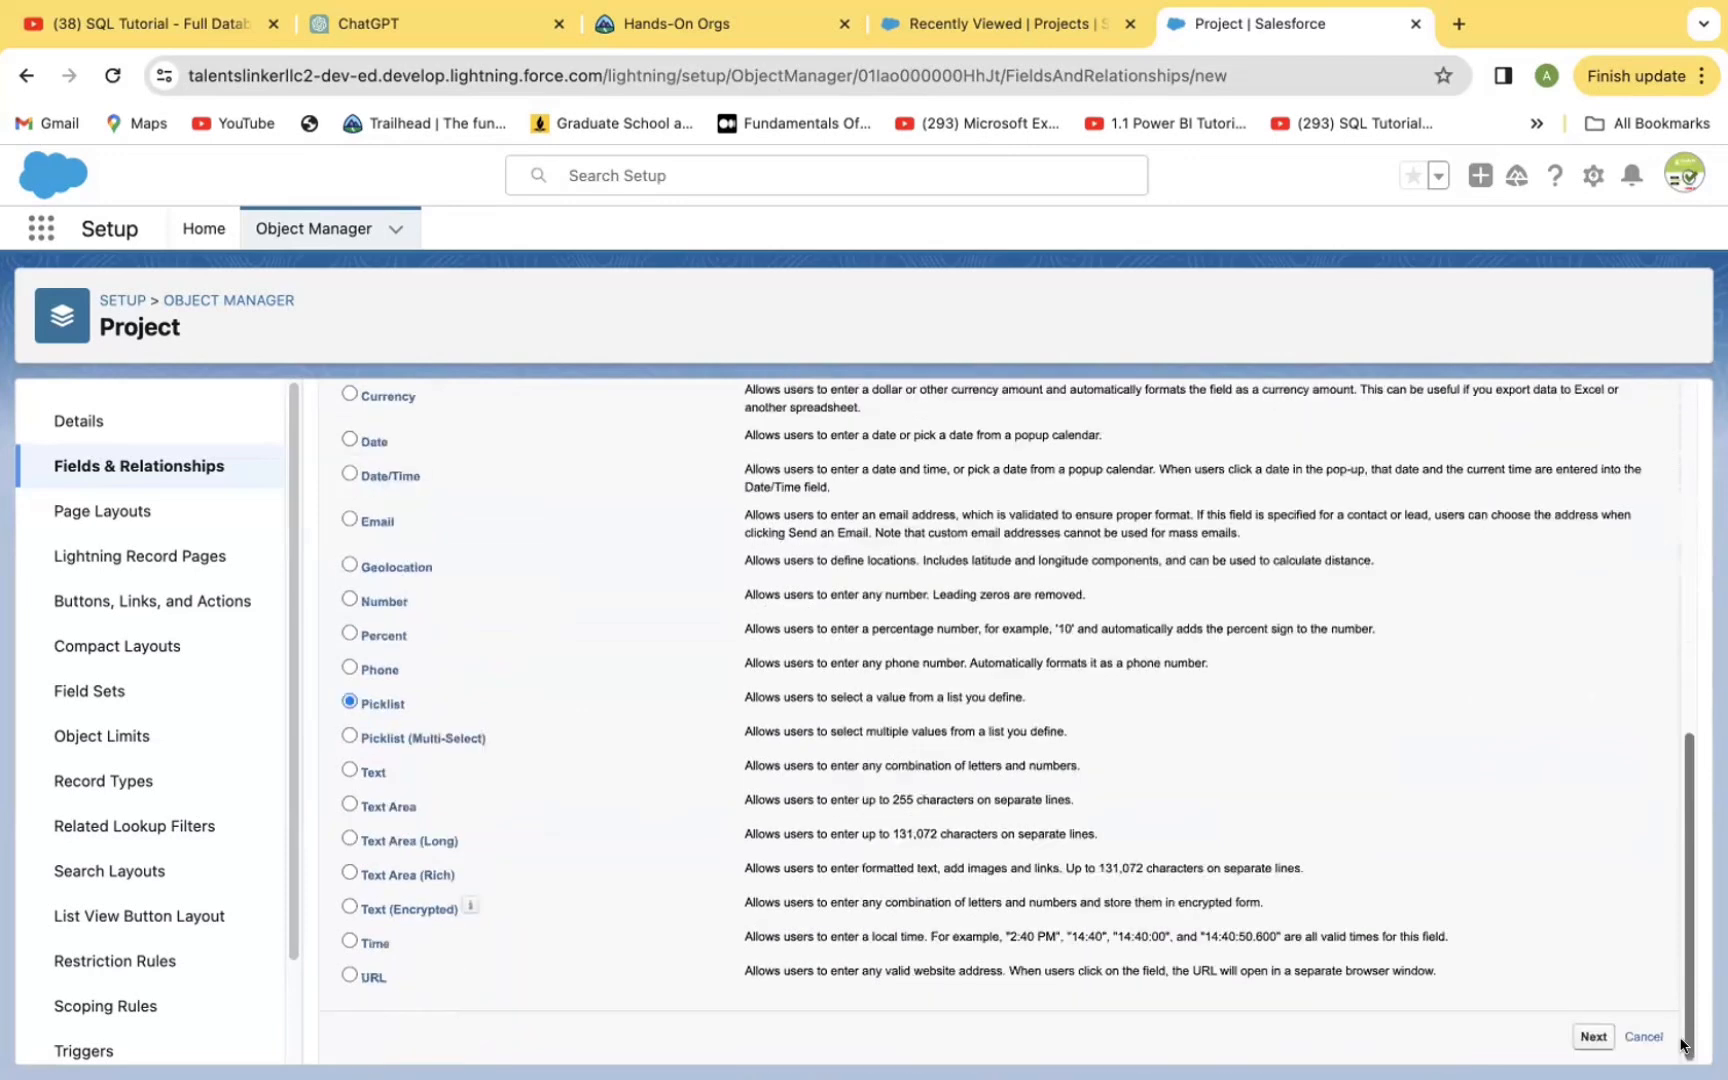
left_click(1590, 1036)
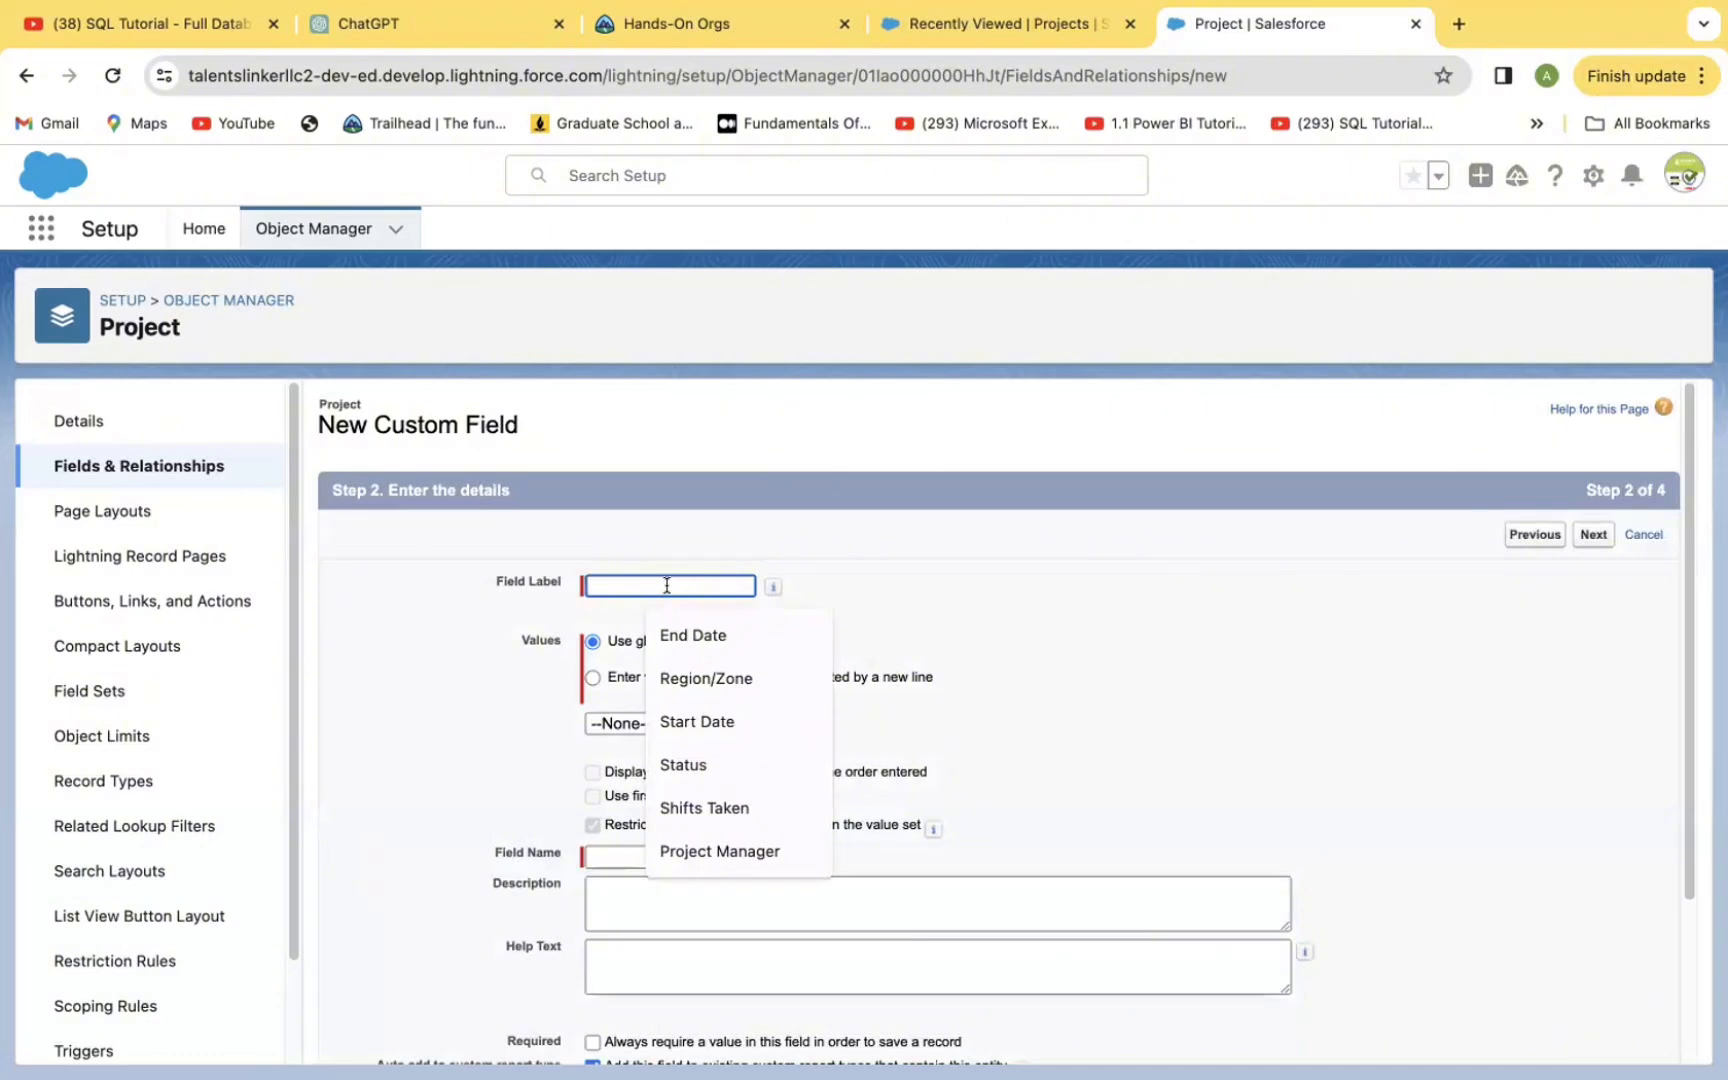
type("Status")
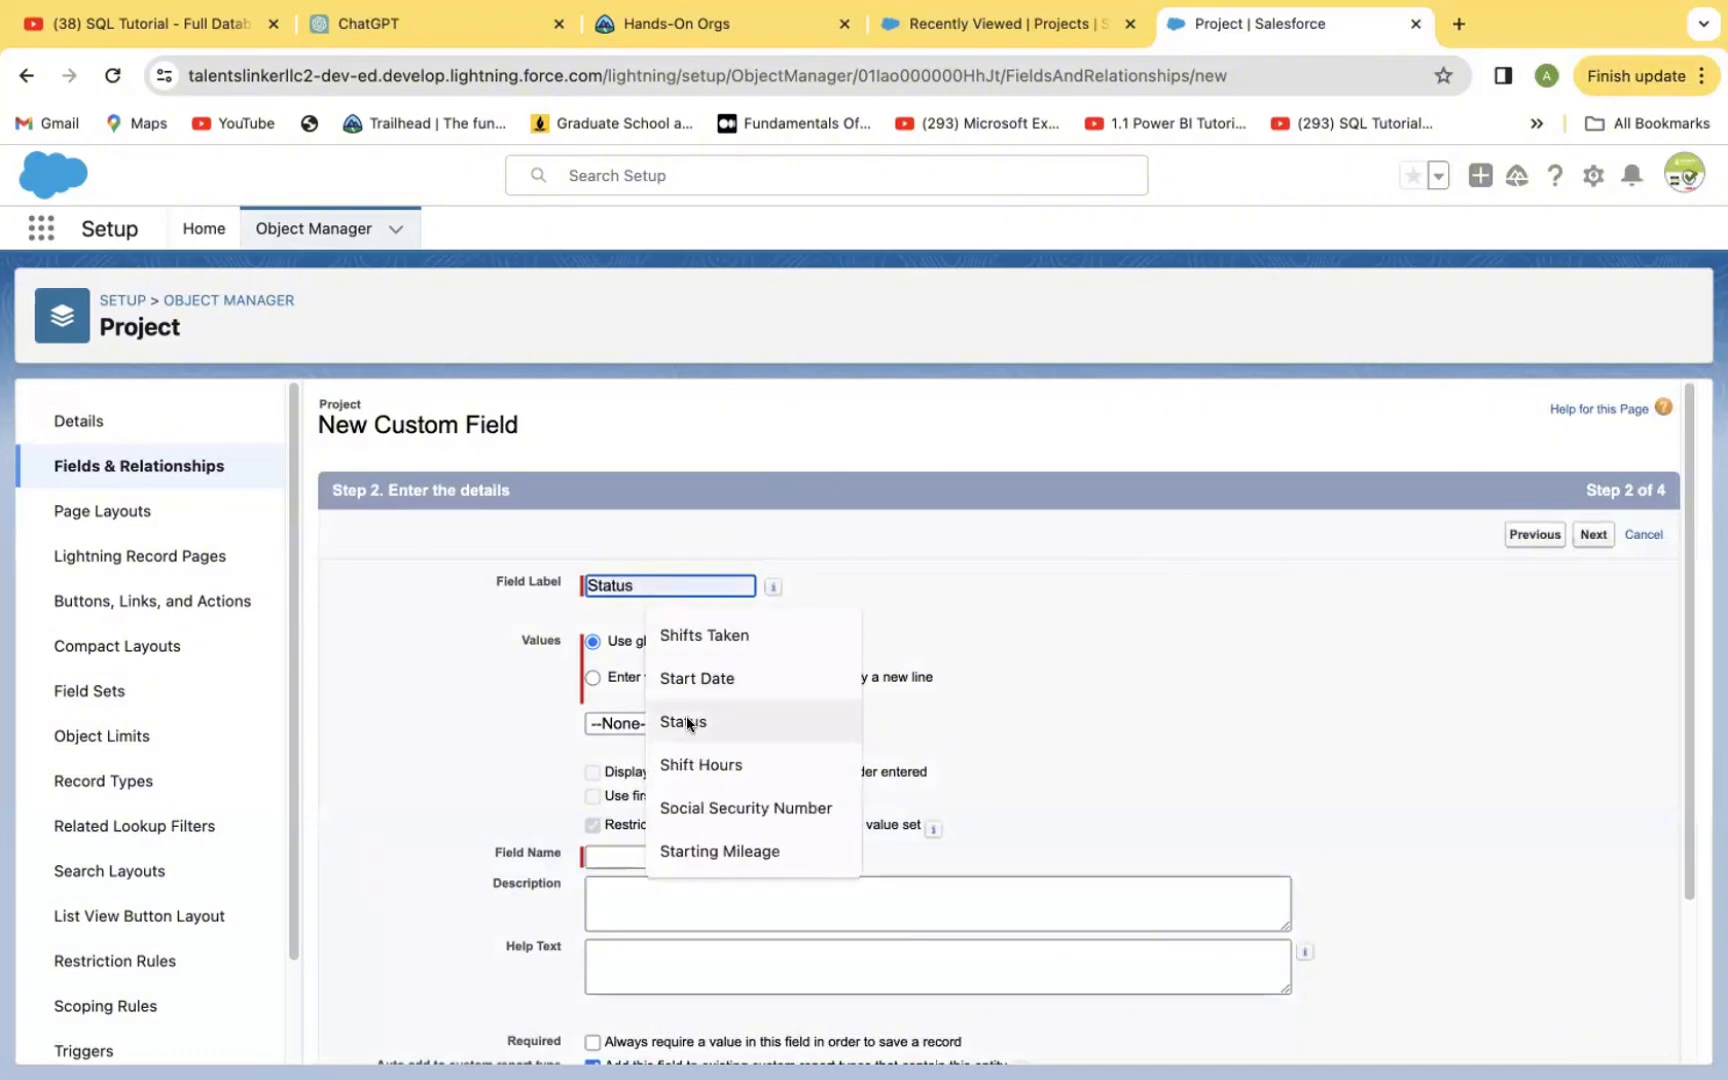
left_click(686, 716)
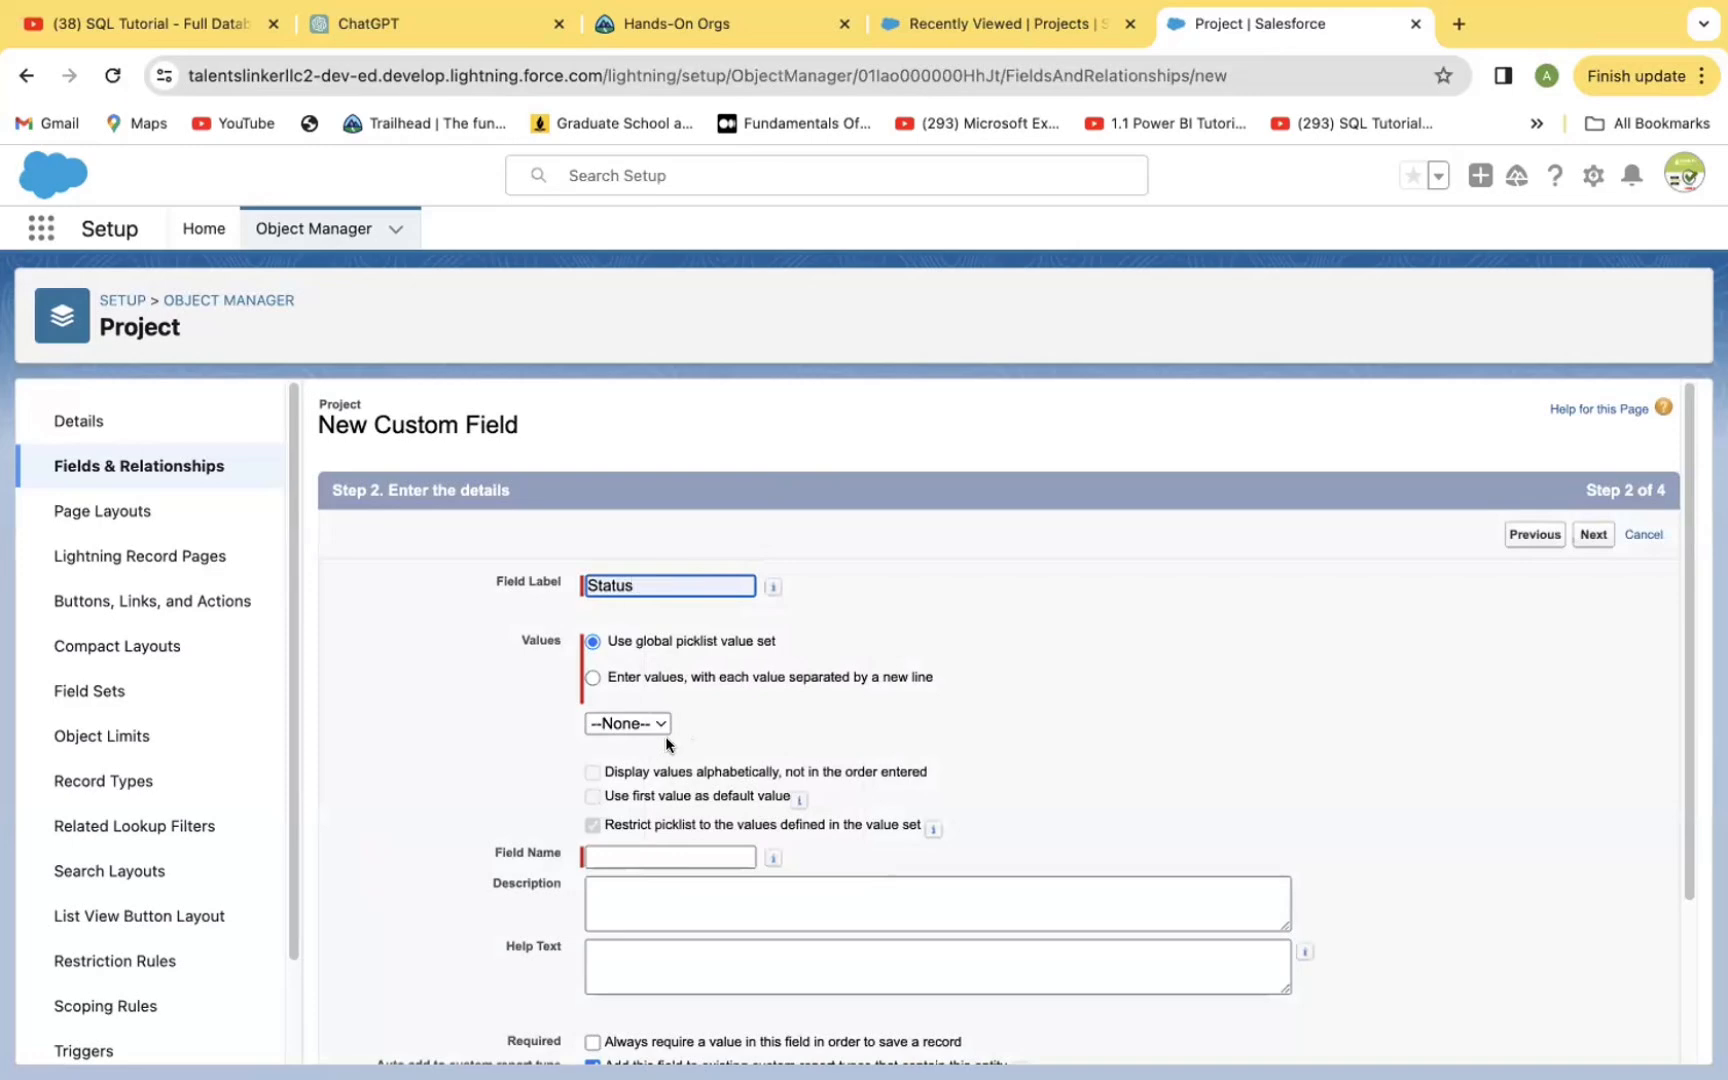
Step: Define the picklist with its own values, entering Not-started, In-progress and On-hold on separate lines
left_click(590, 677)
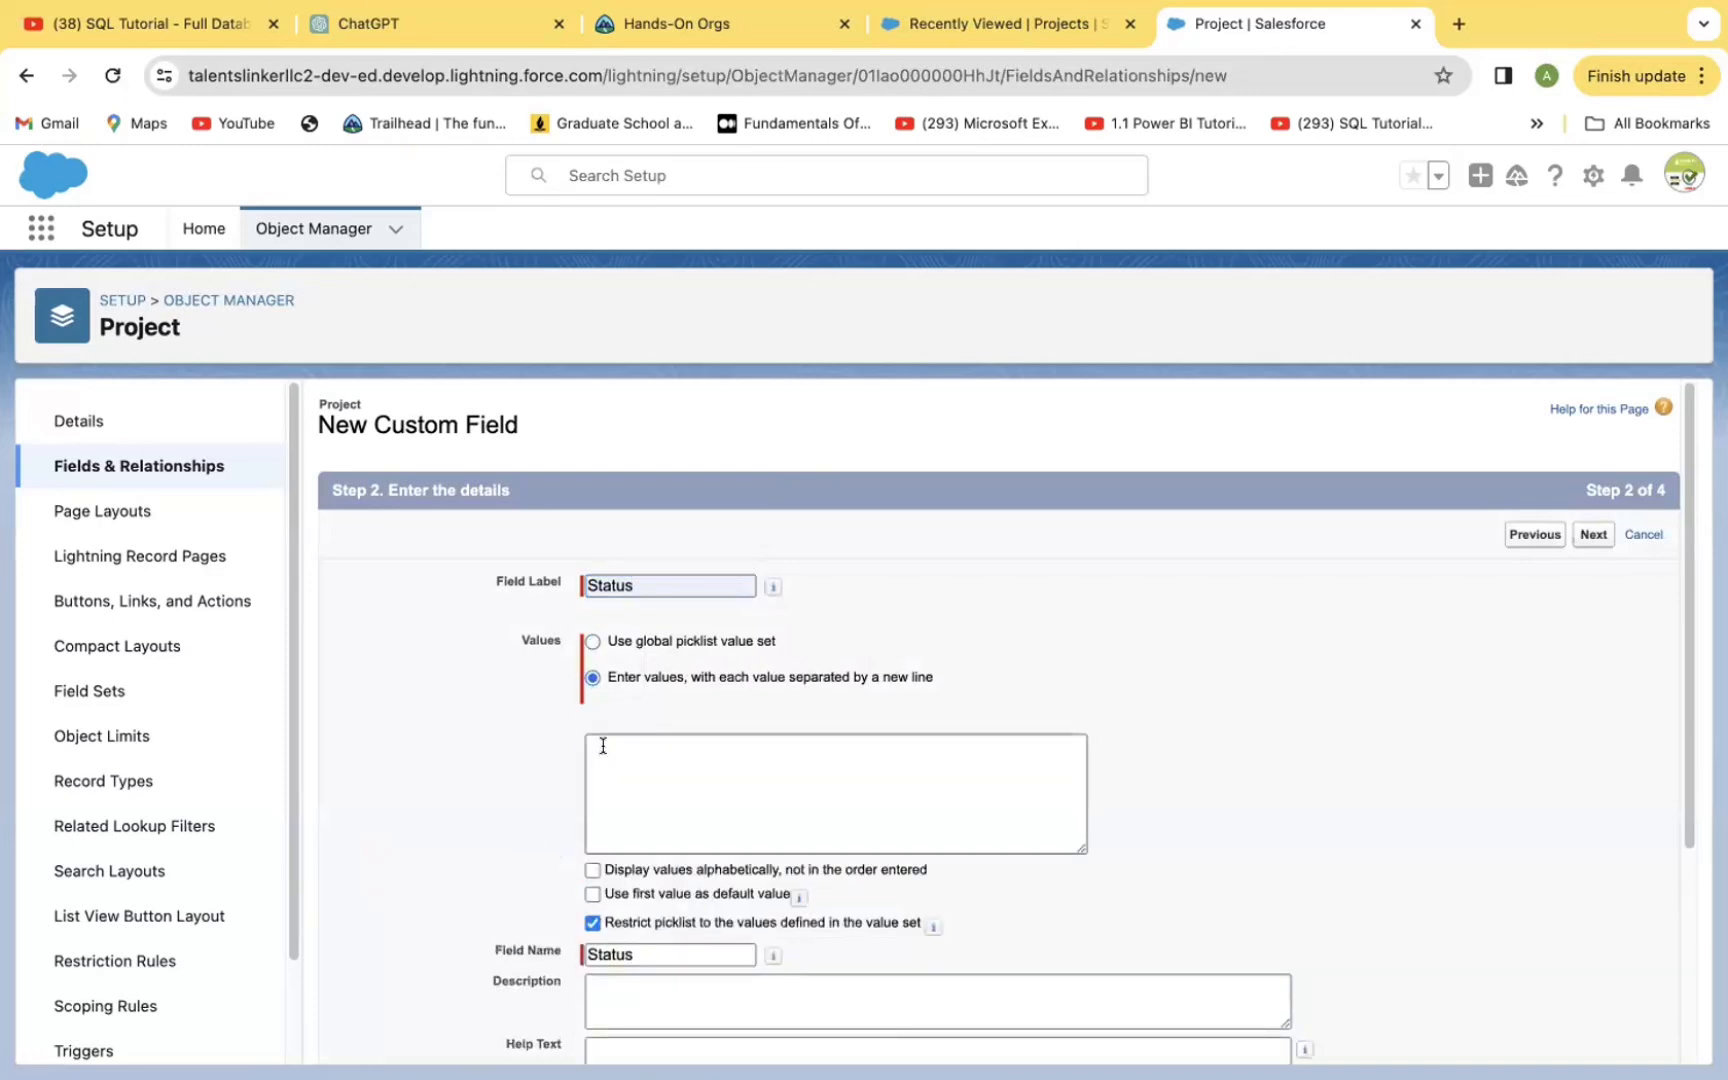
left_click(603, 746)
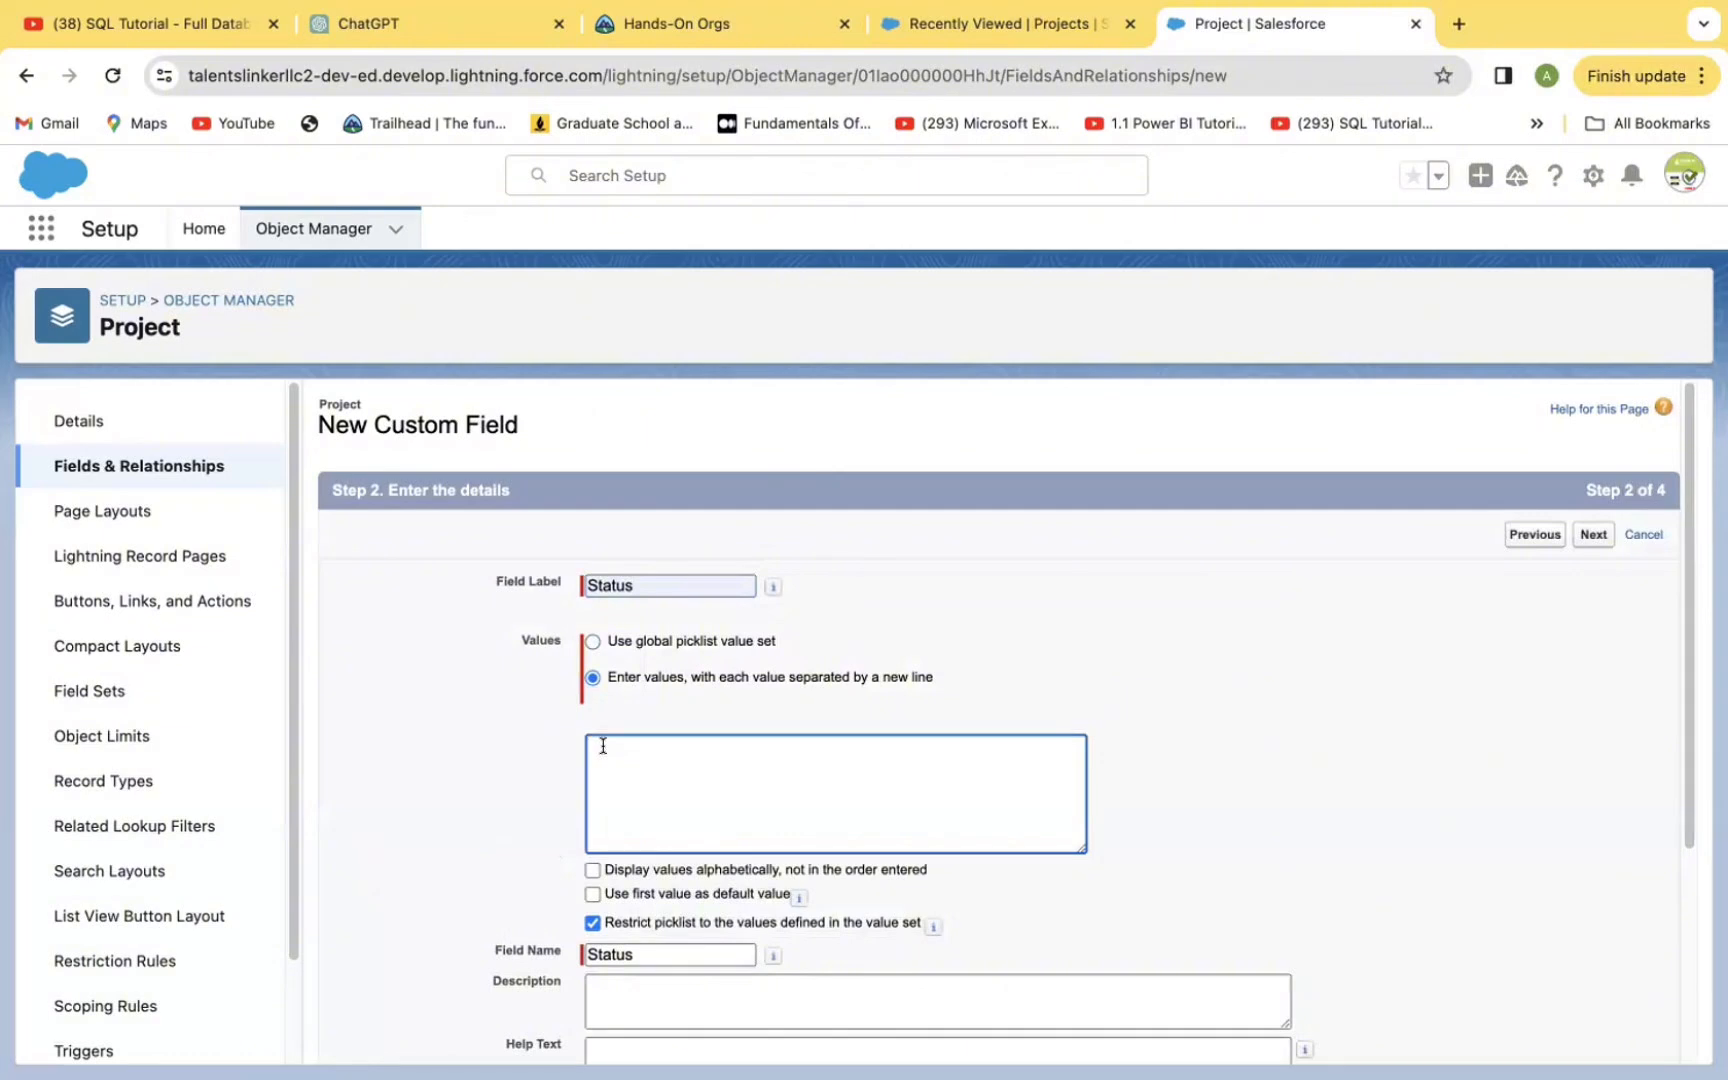
type("Not-Started")
key("Return")
type("In-Progress")
key("Return")
type("On-hold")
left_click(613, 761)
key("BackSpace")
type("p")
left_click(620, 745)
key("BackSpace")
type("s")
left_click(650, 781)
Step: Add the picklist values Cancelled, User testing and Completed below On-hold
key("Return")
type("Cancelled")
key("Return")
type("Testin")
key("BackSpace")
key("BackSpace")
key("BackSpace")
key("BackSpace")
key("BackSpace")
key("BackSpace")
type("User testing")
key("Return")
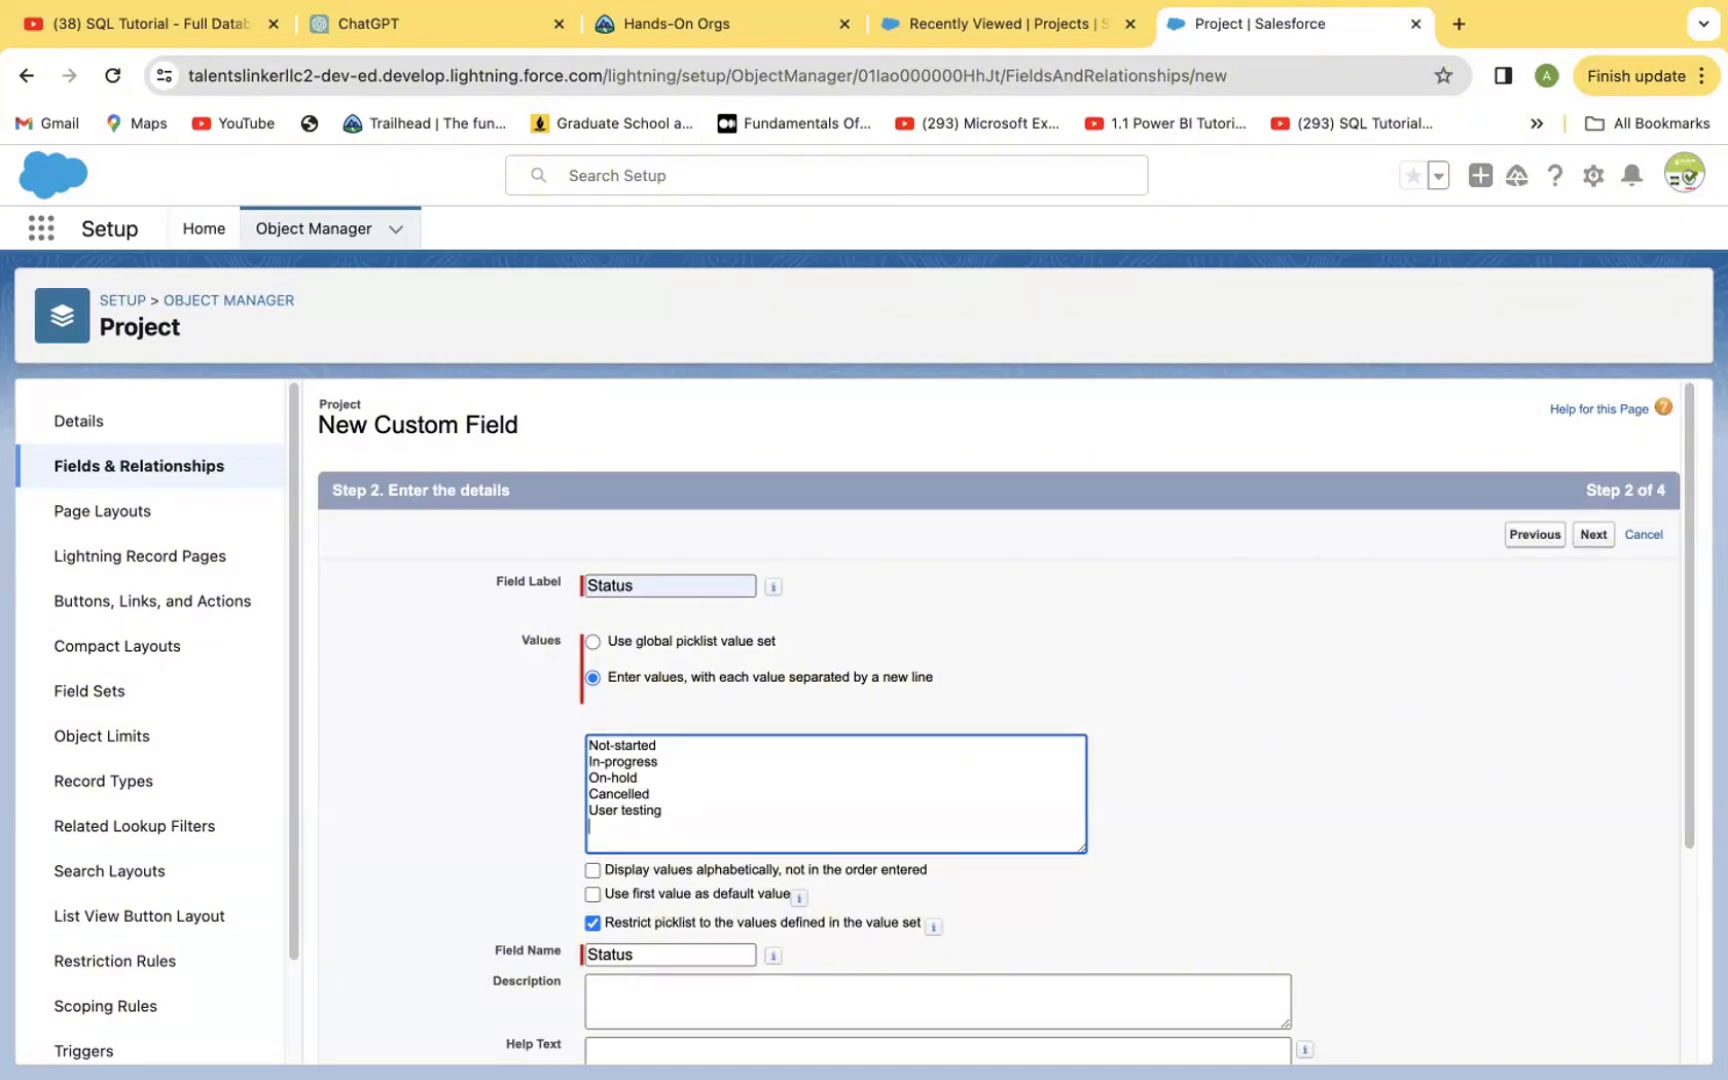
type("Completed")
Step: Save the Status field with the default field-level security and check the Project object's list of fields
left_click(1591, 537)
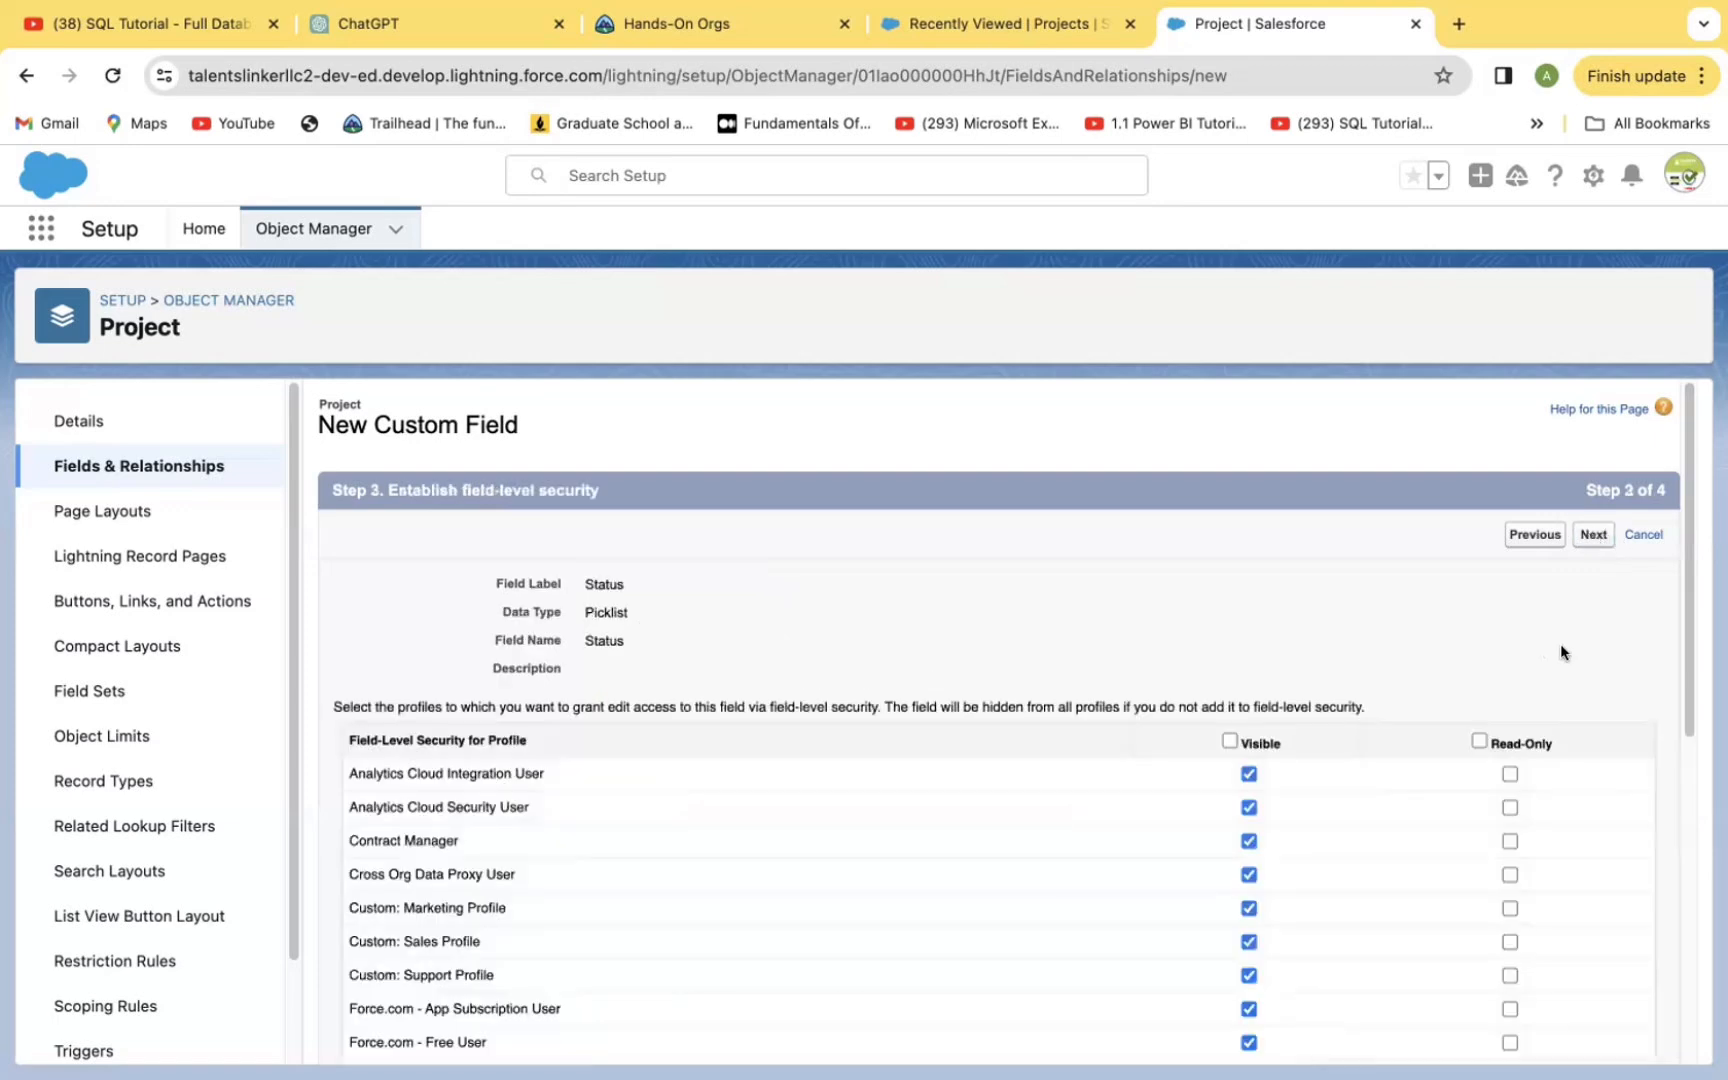
left_click(1589, 535)
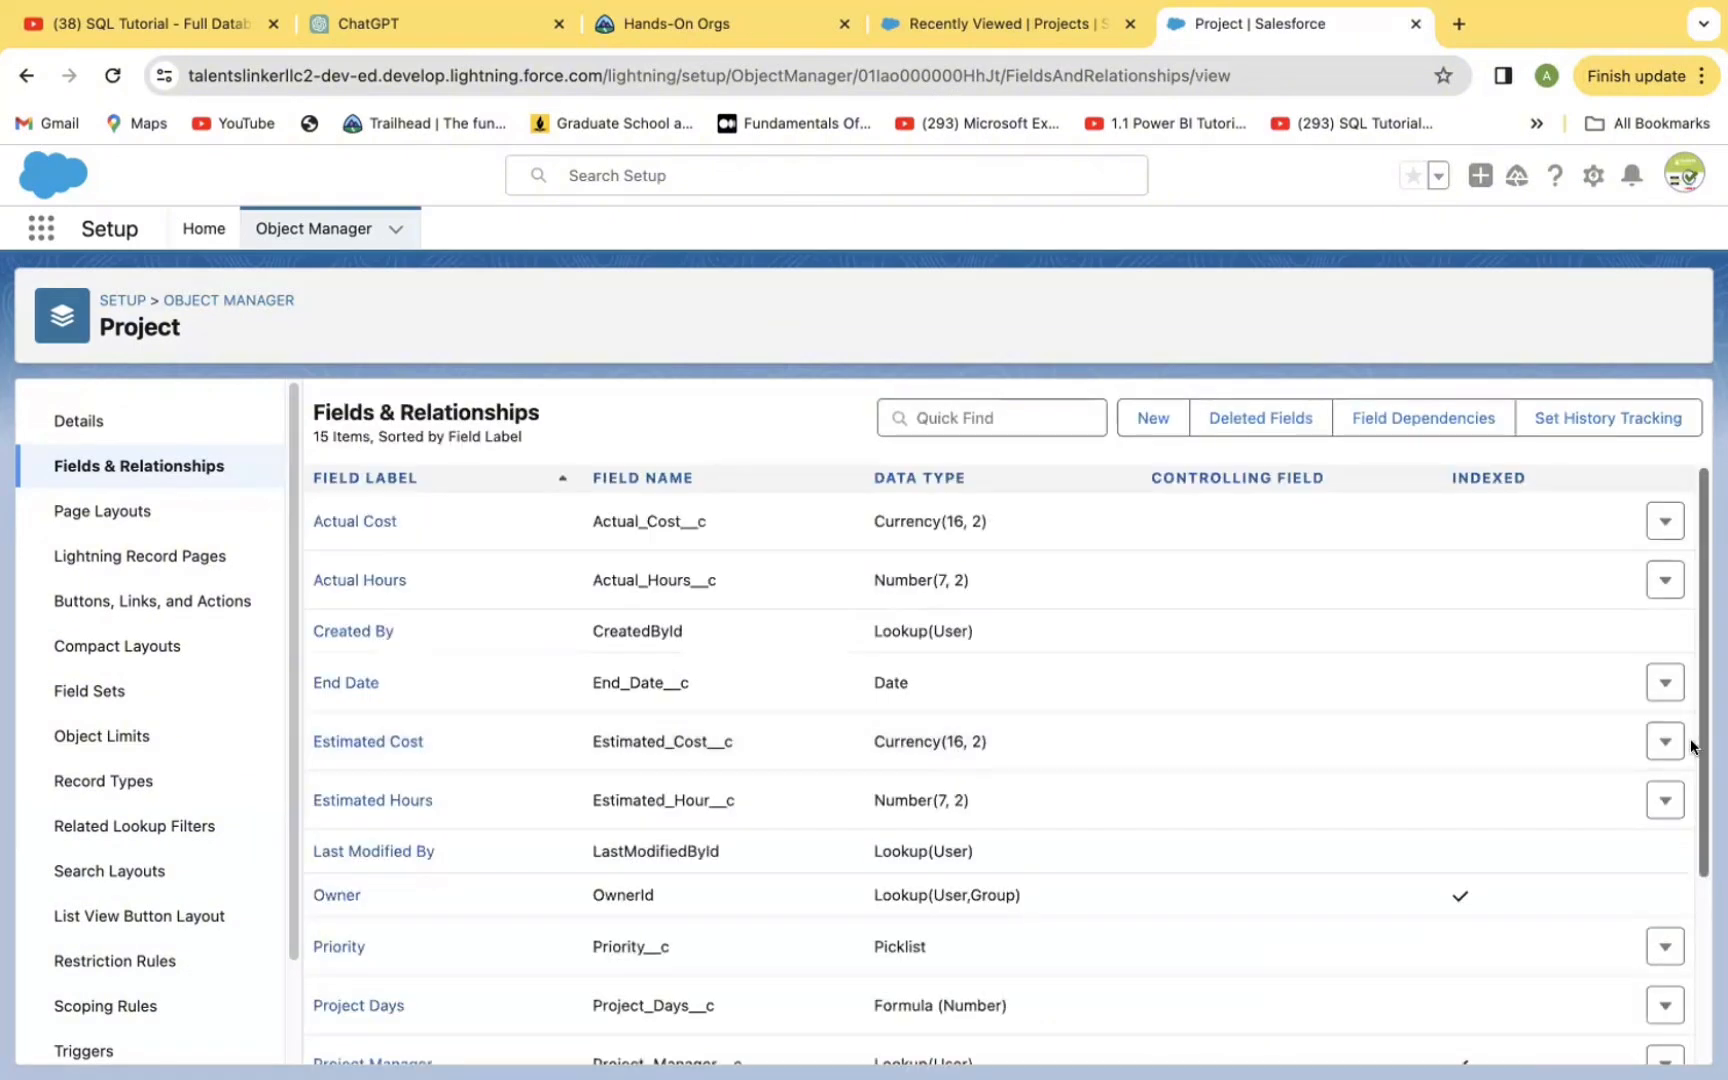
scroll(1700, 745, "down", 5)
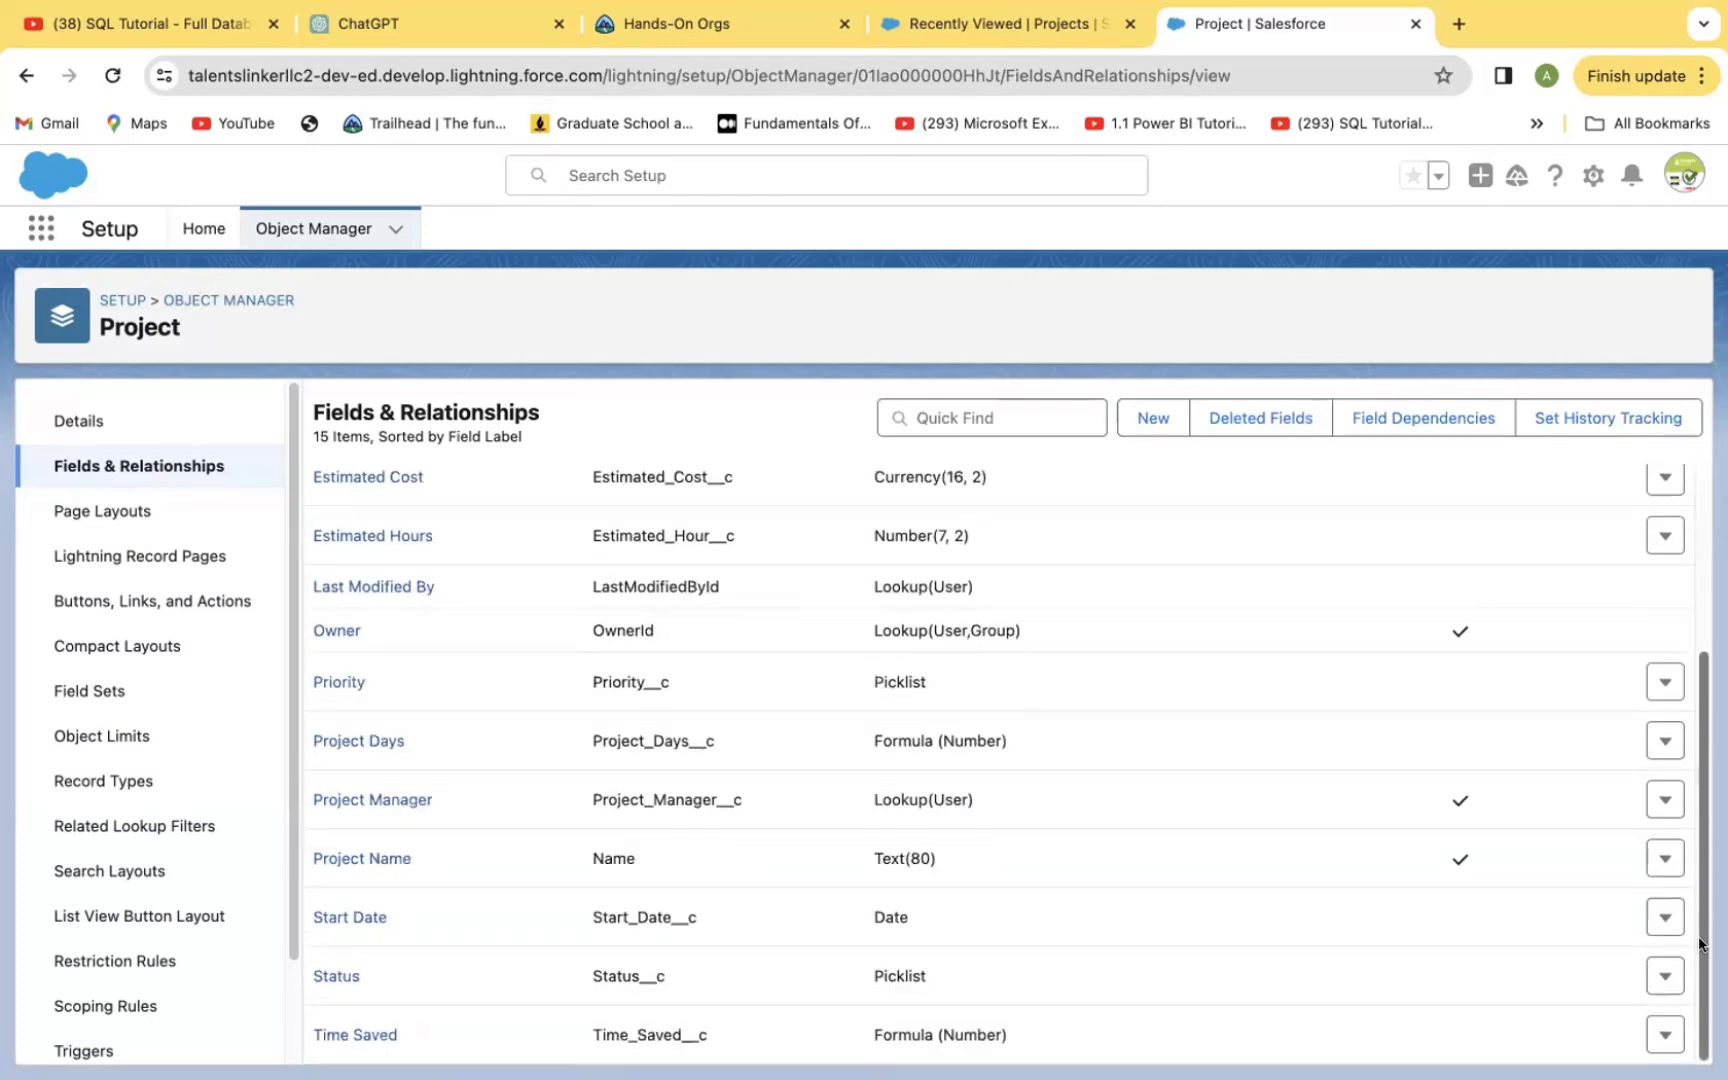
scroll(1700, 800, "up", 1)
scroll(1700, 790, "up", 3)
scroll(1697, 756, "down", 4)
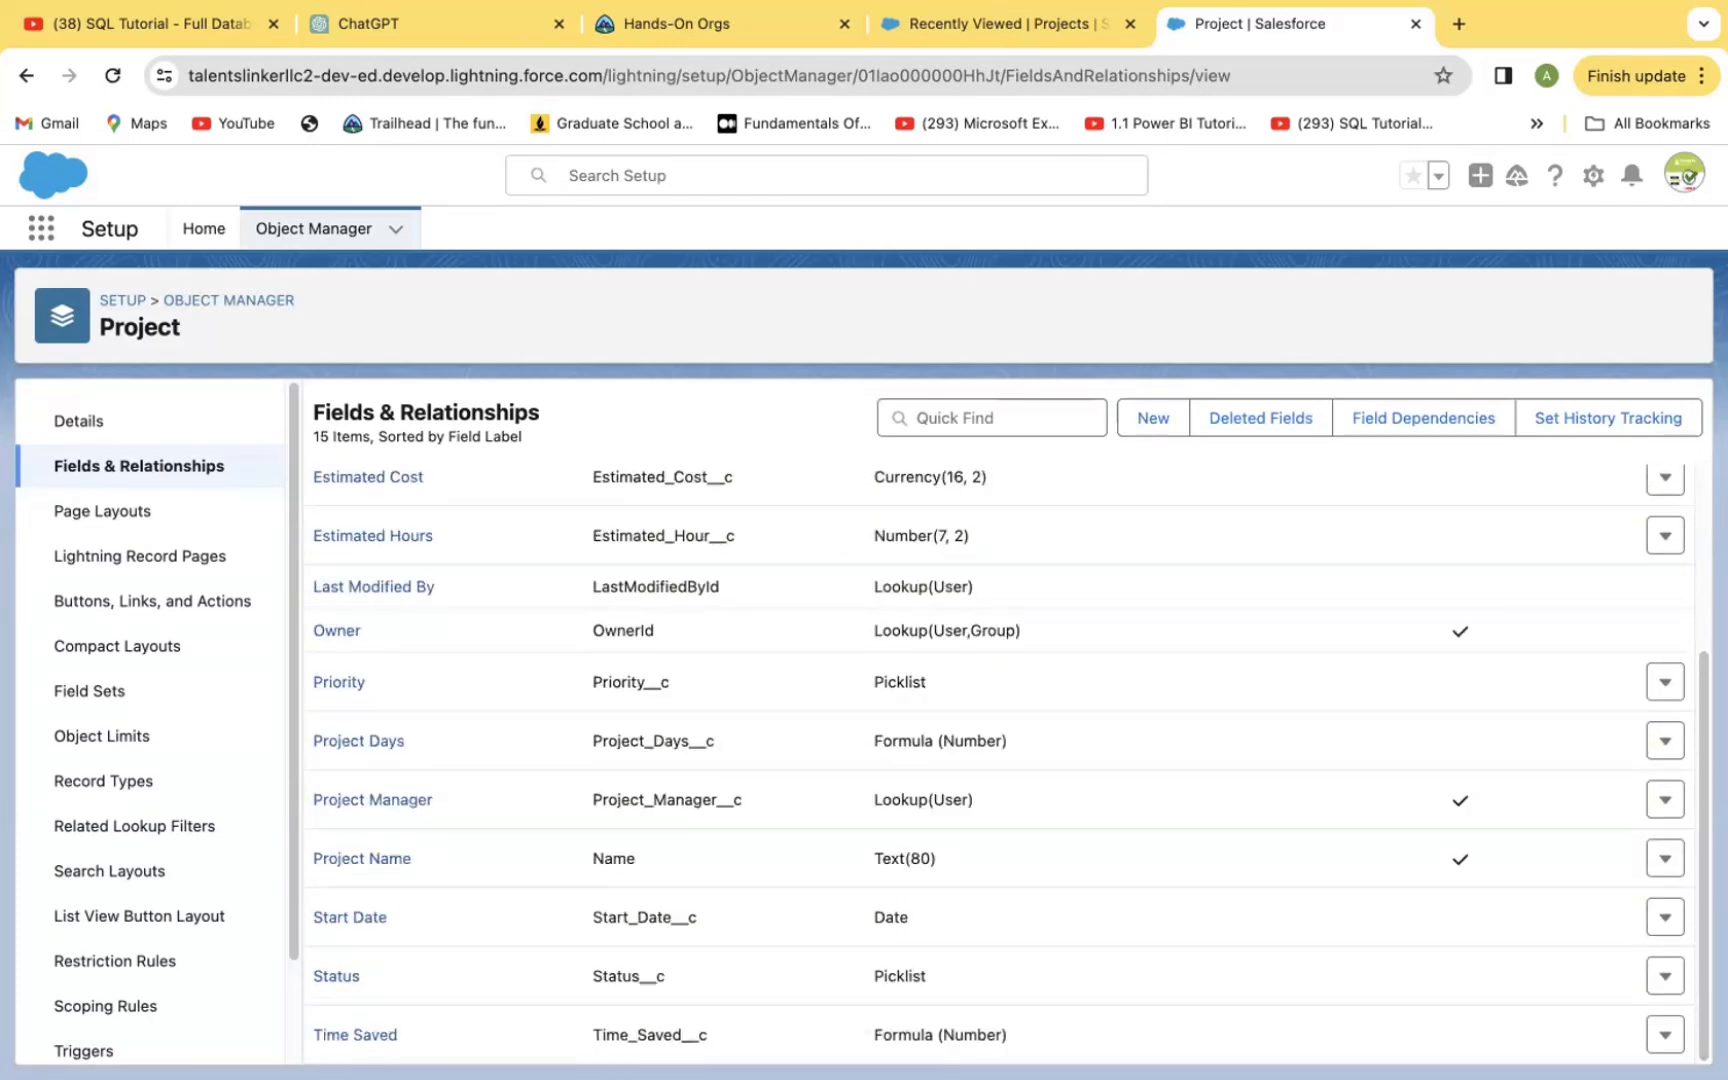
Step: Return to the Sales app and open its Projects list
left_click(1034, 23)
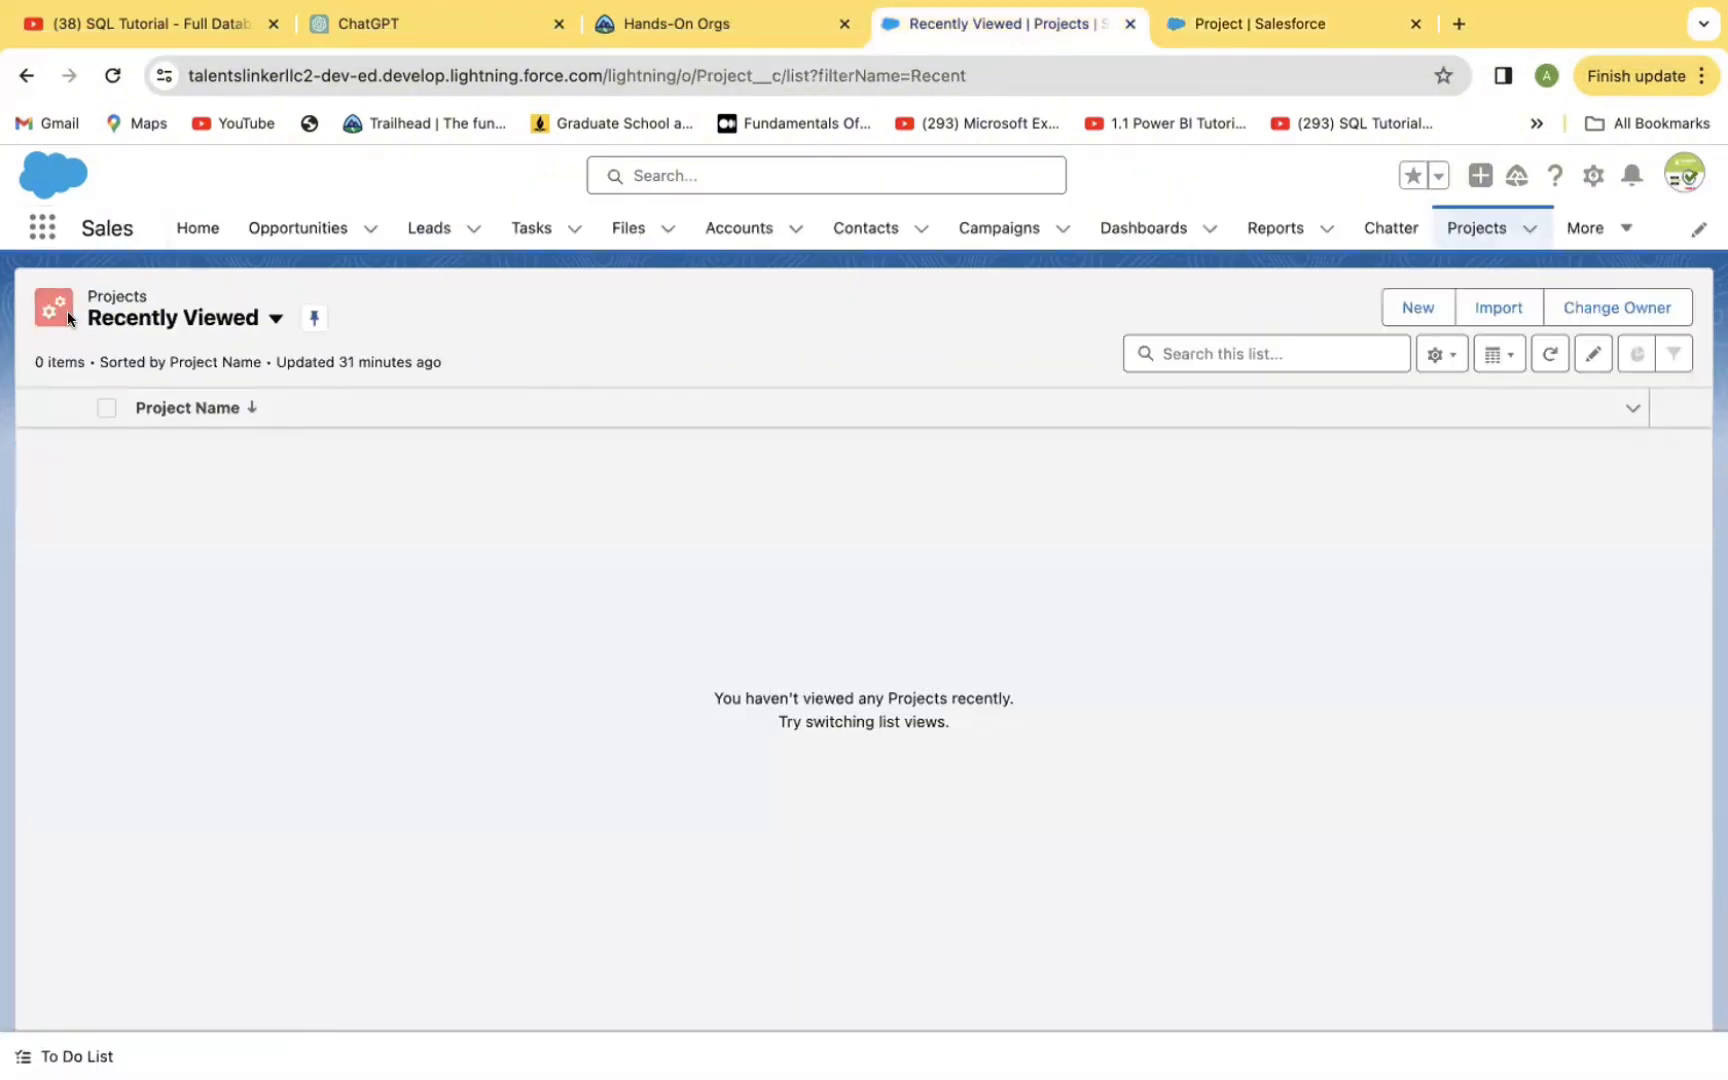
left_click(30, 234)
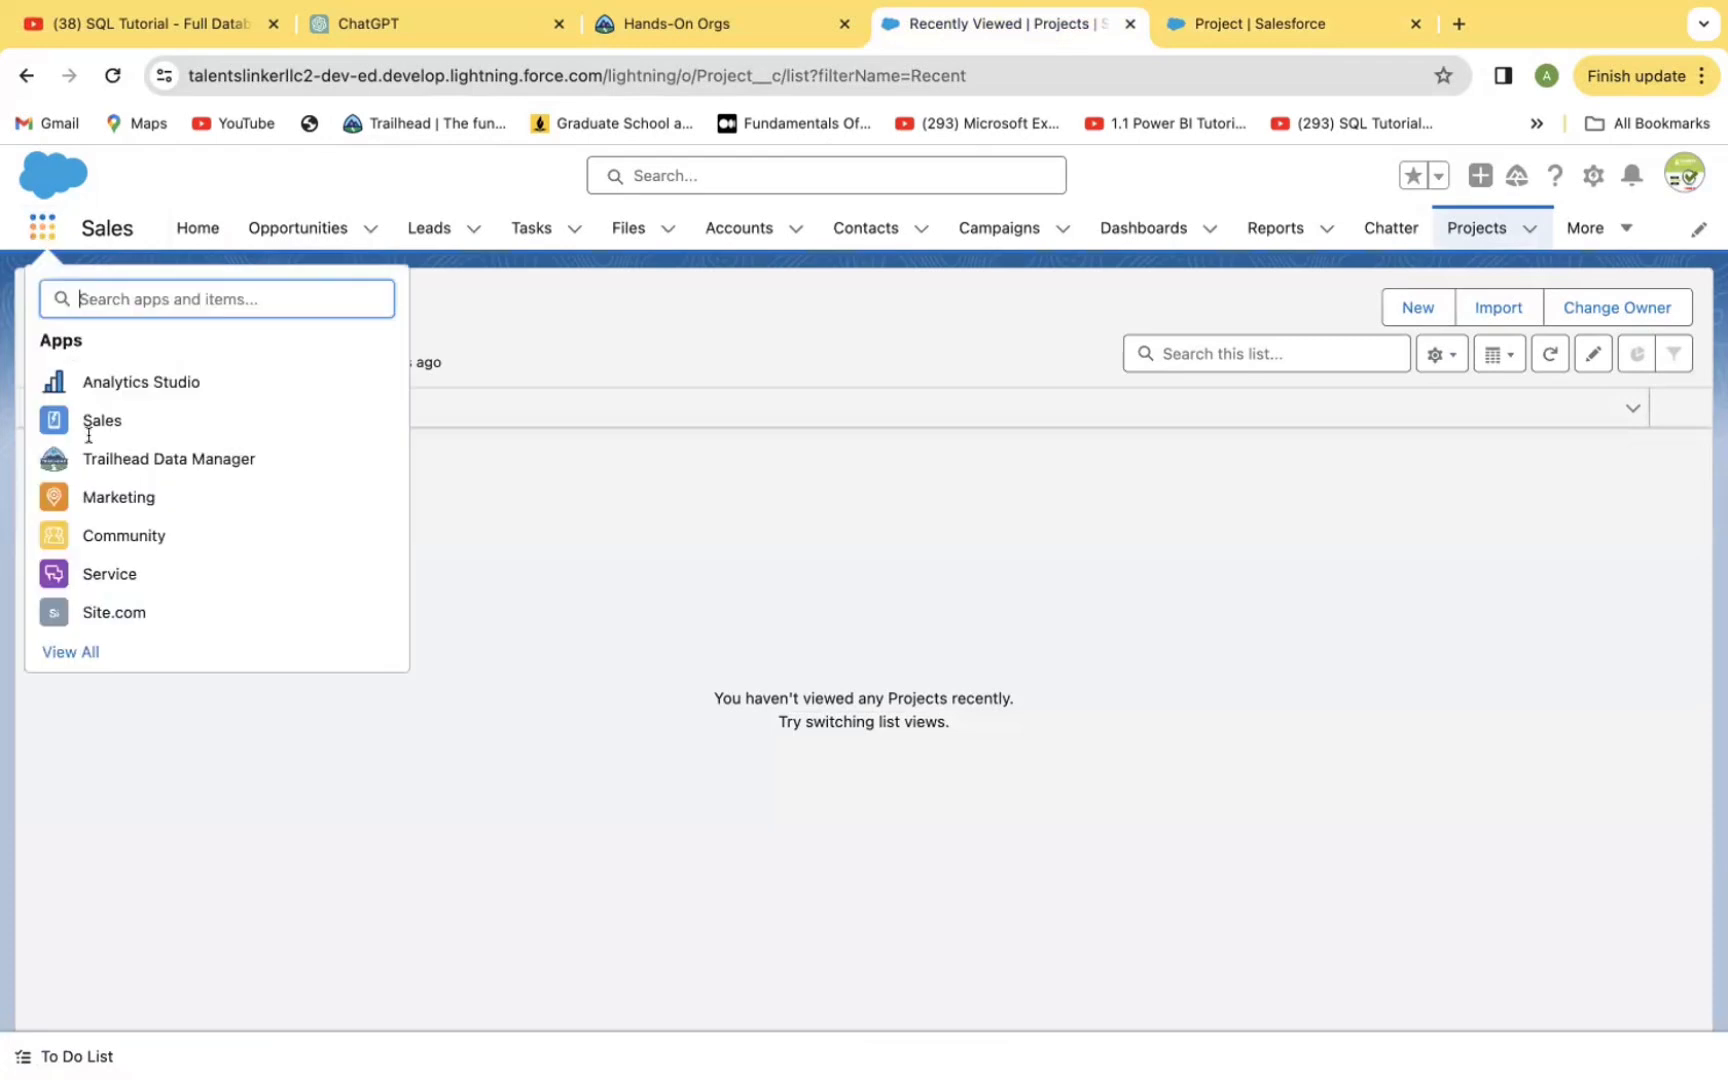
left_click(112, 423)
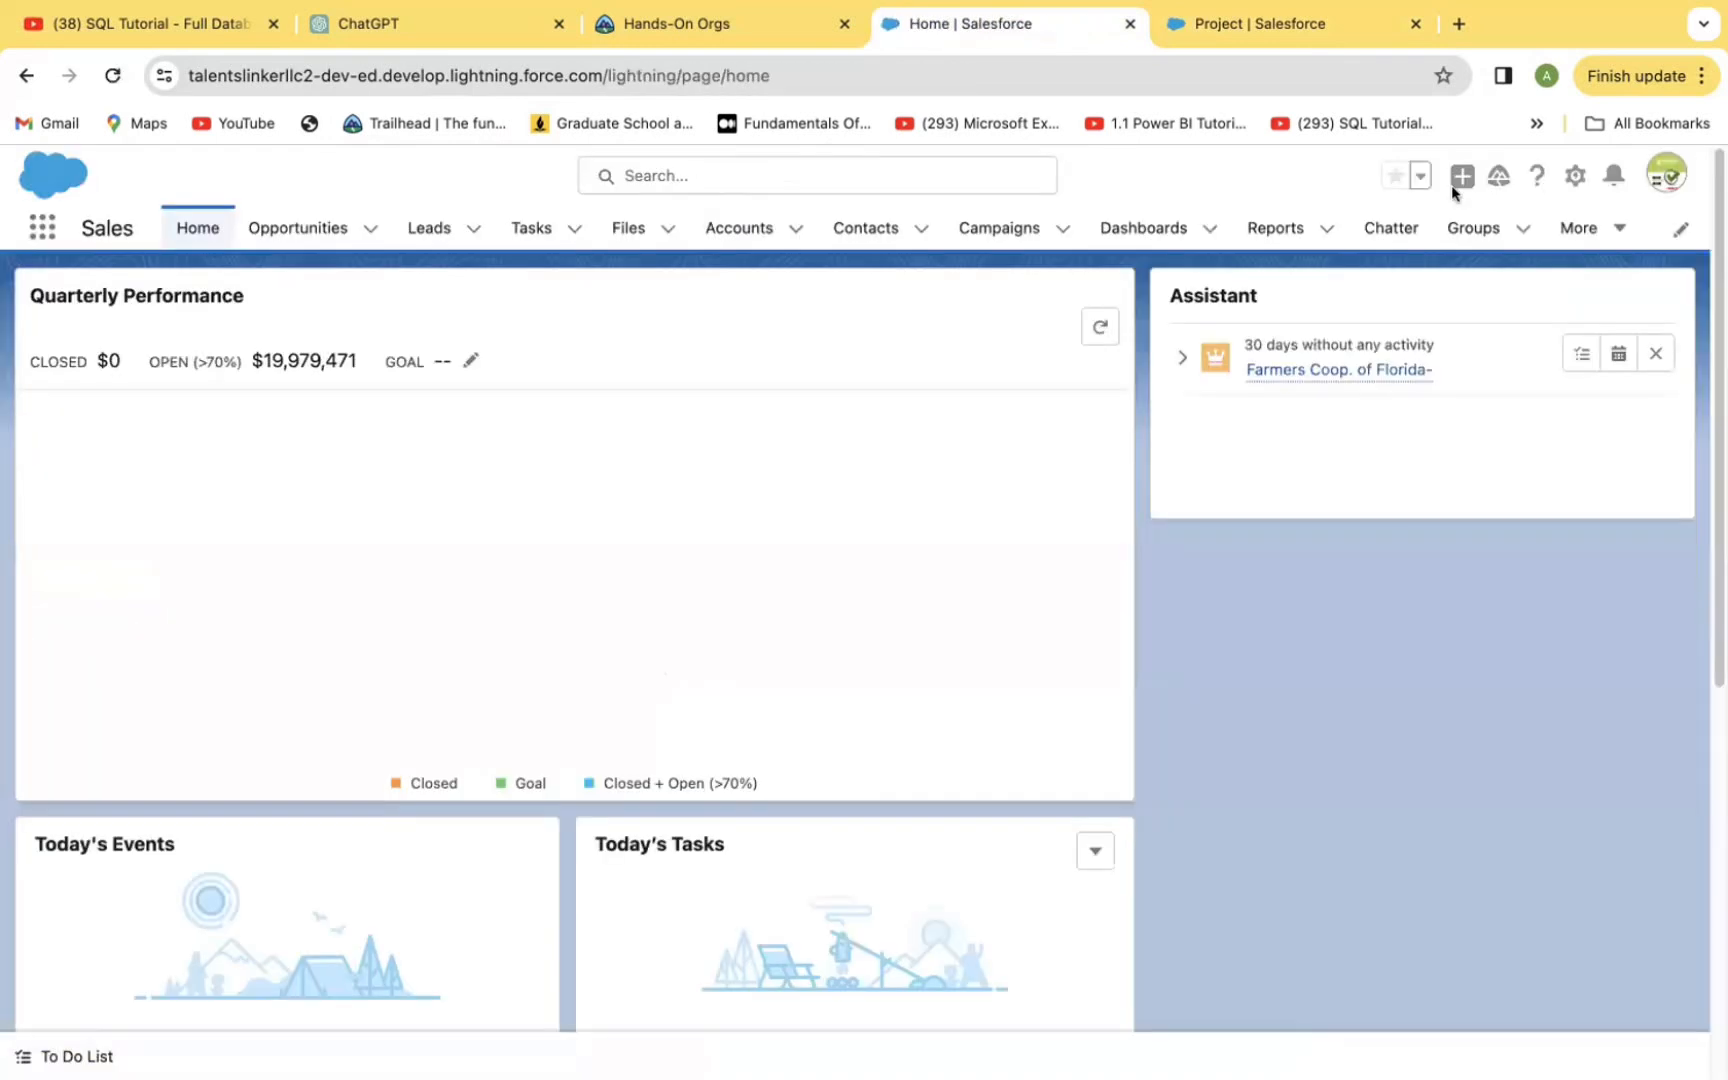
left_click(1608, 232)
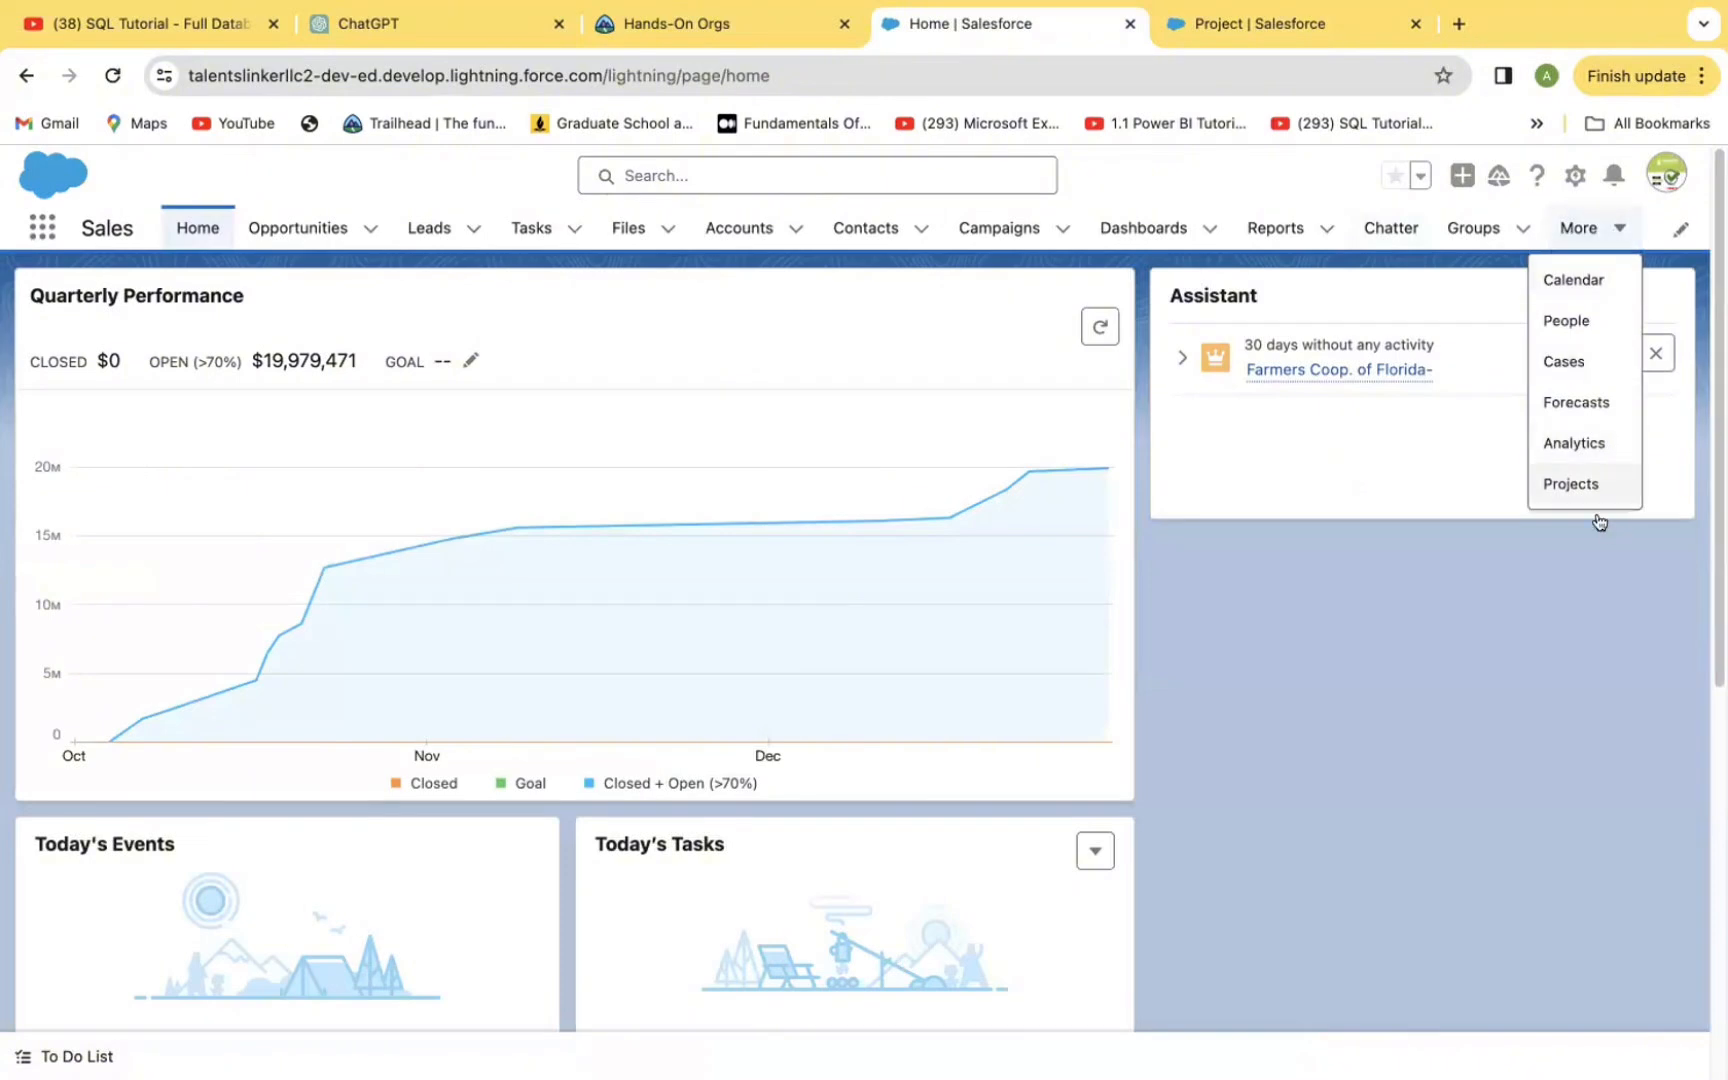
left_click(1575, 486)
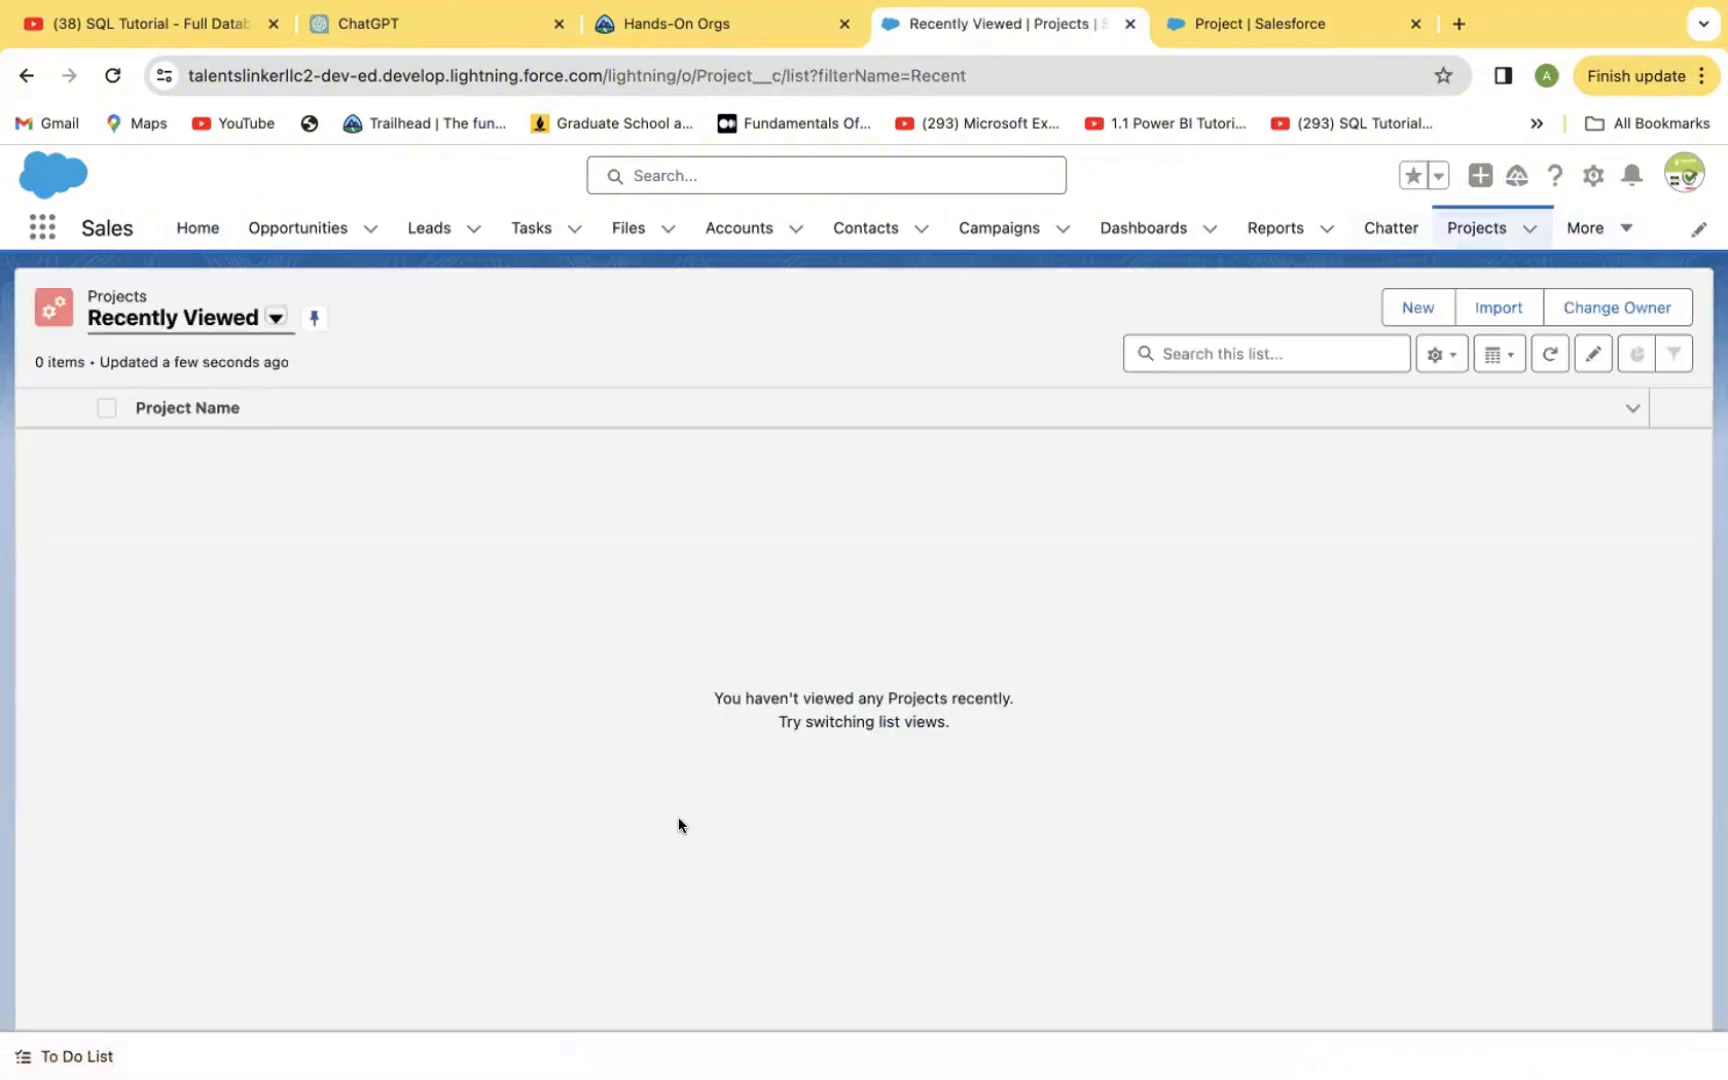
Step: Start a new project record and look through all the fields on its form
left_click(1416, 306)
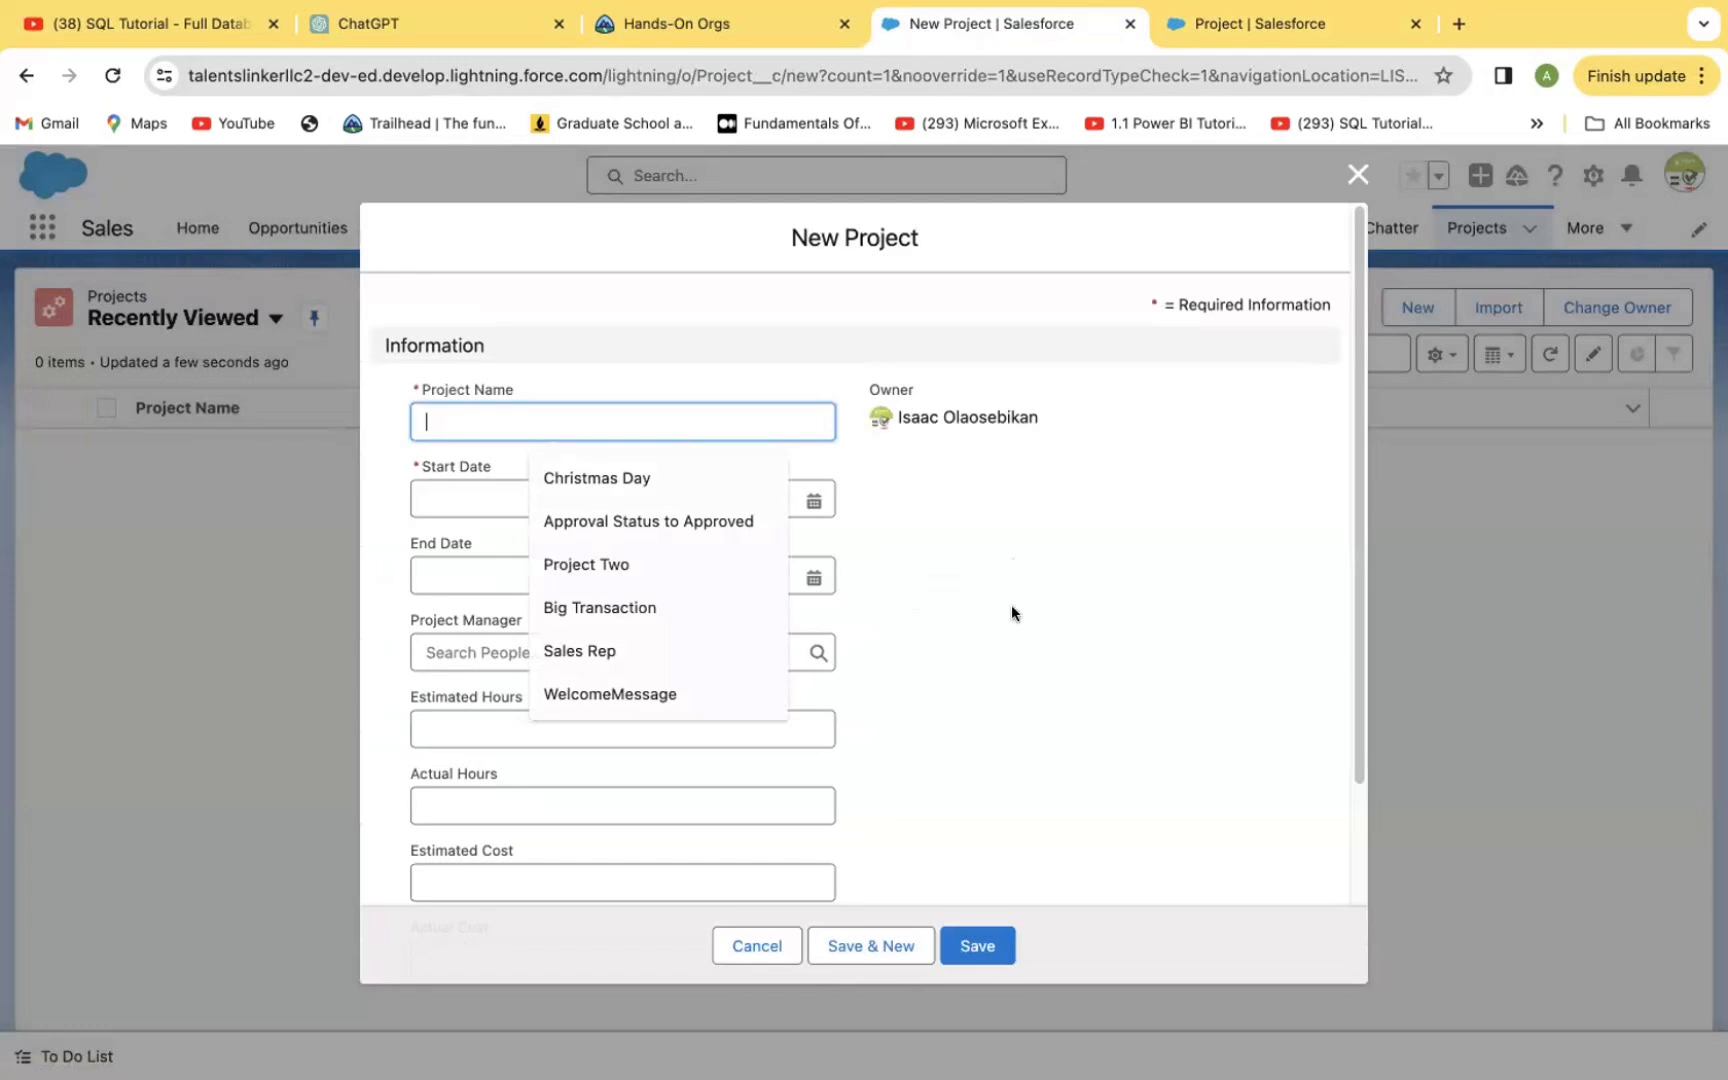
left_click(1011, 666)
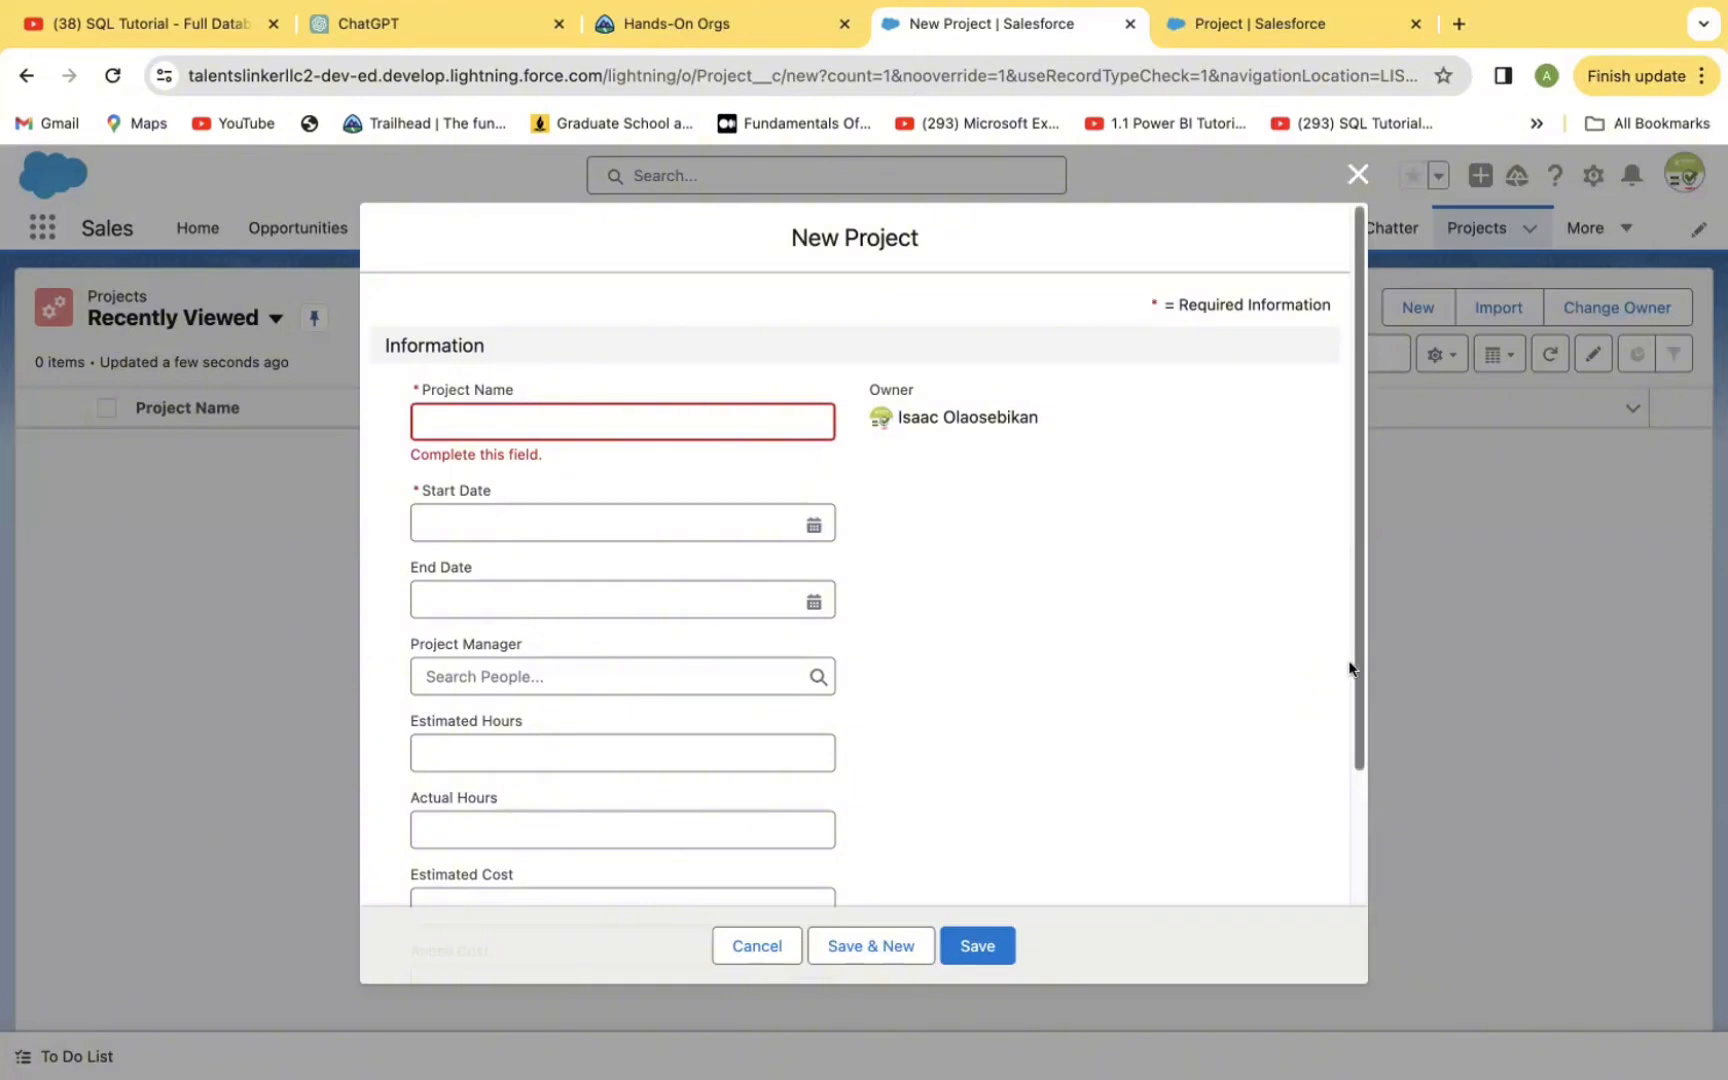
scroll(1354, 750, "down", 3)
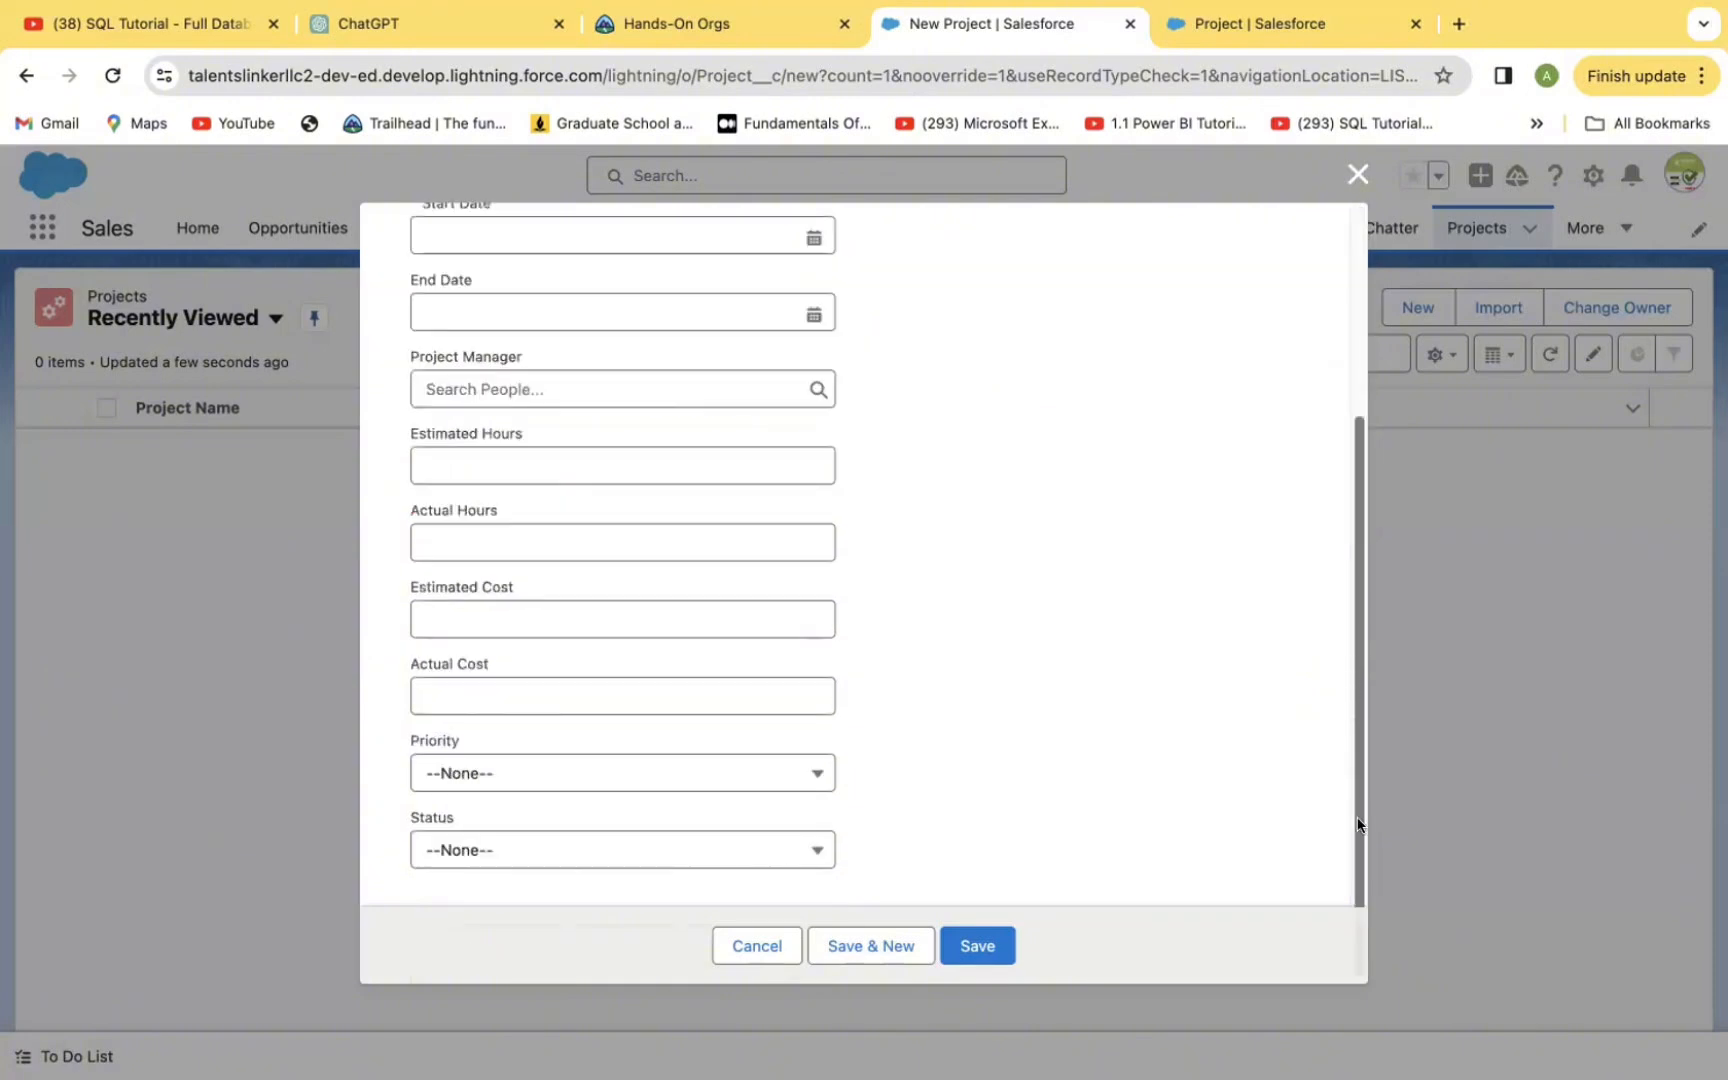
left_click_drag(1350, 694, 1184, 461)
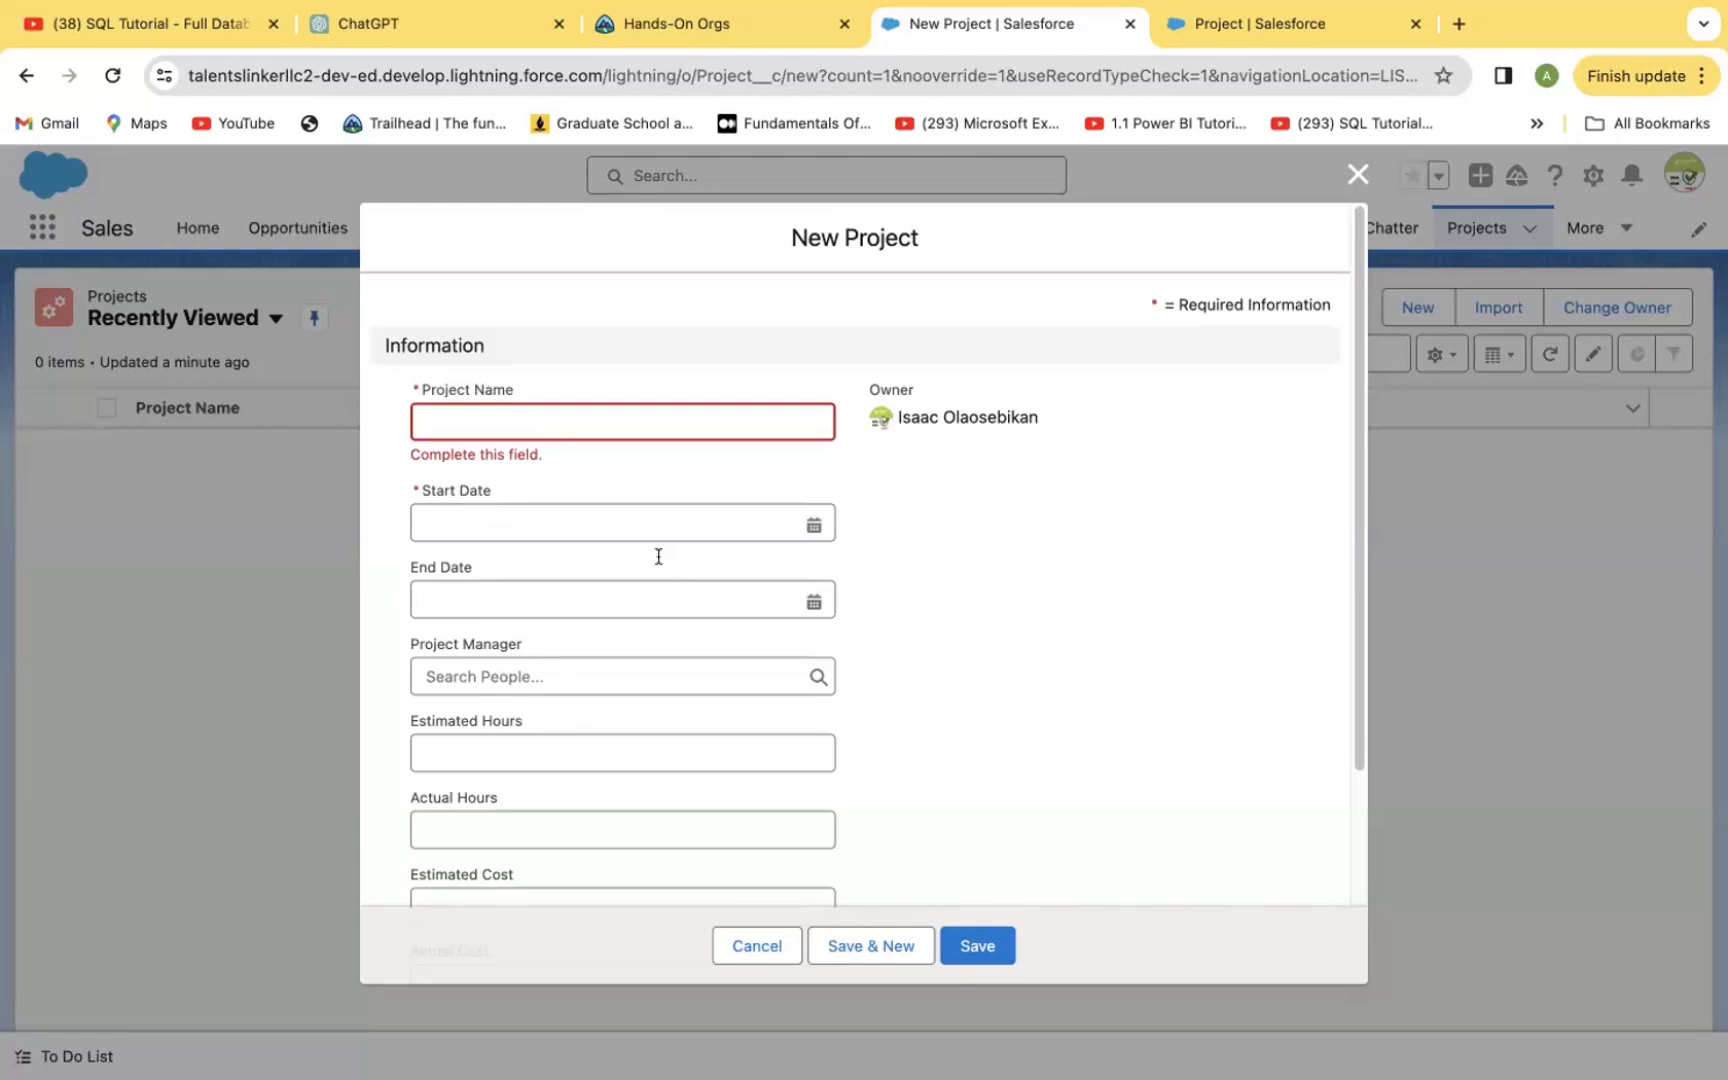
Step: Name the project Project One, with start date 2/2/2024 and end date 2/12/2024
left_click(486, 419)
type("Project One")
key("Tab")
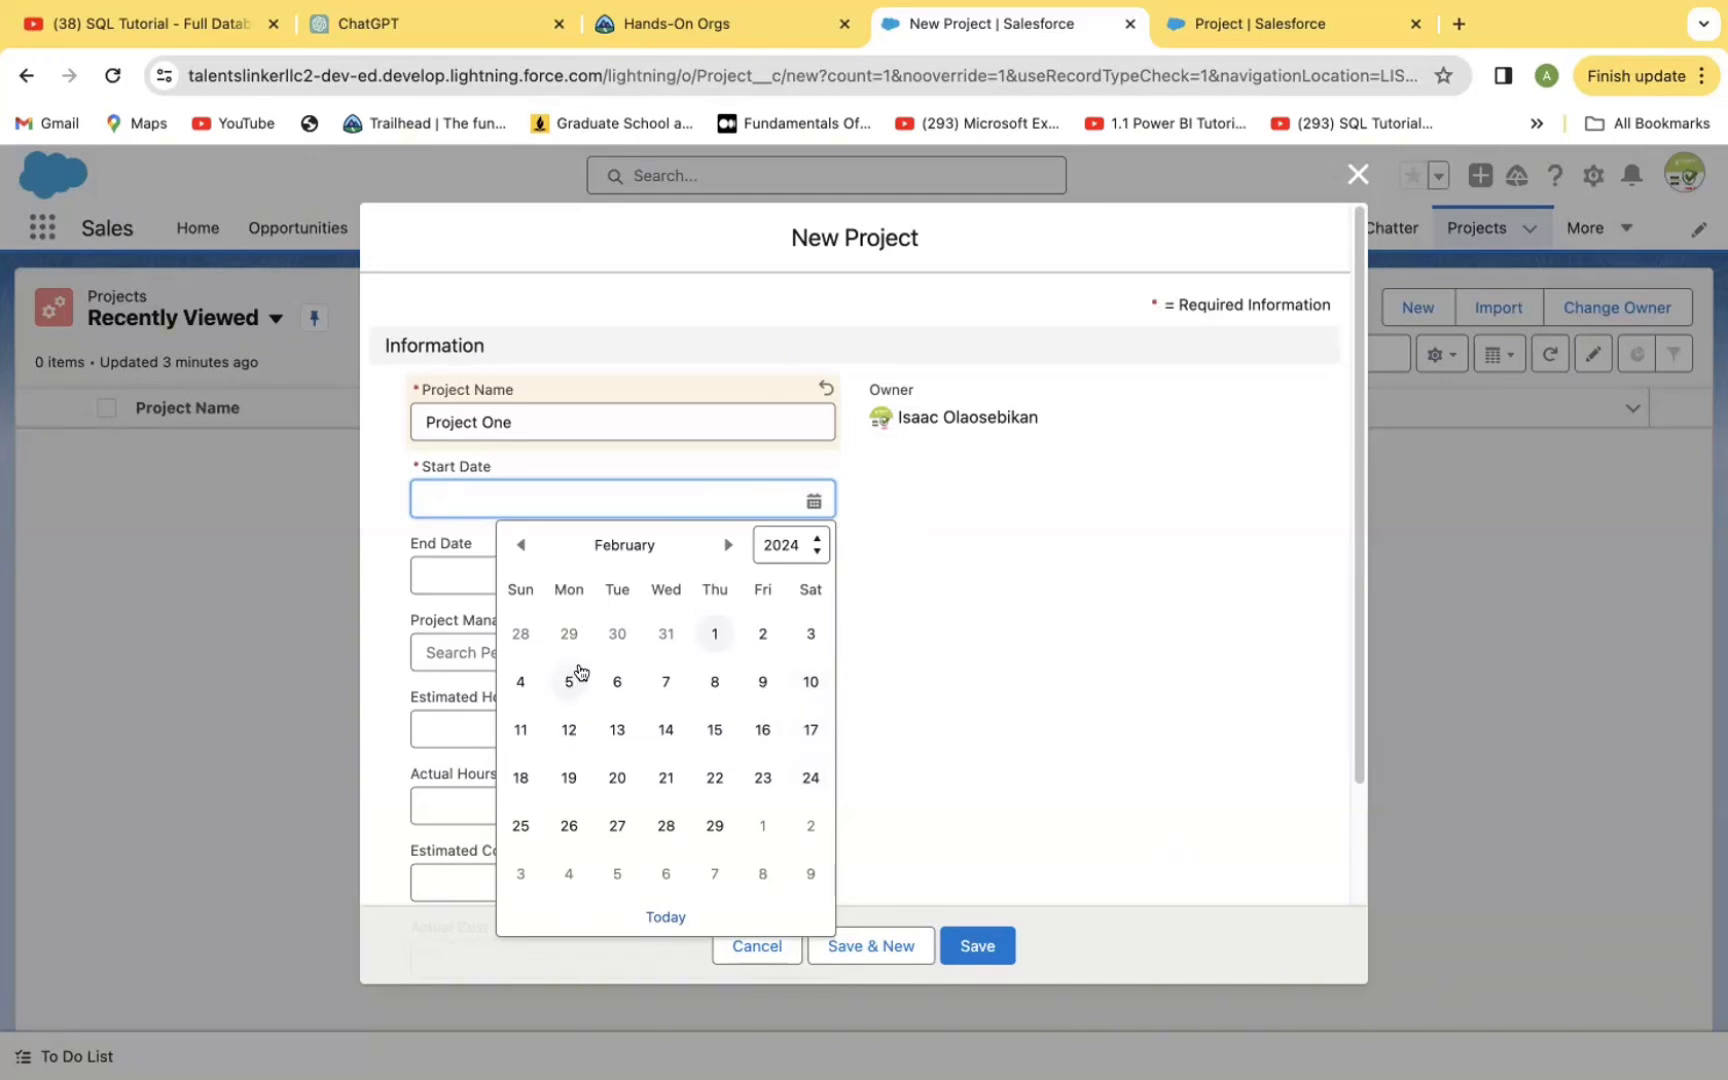
left_click(757, 641)
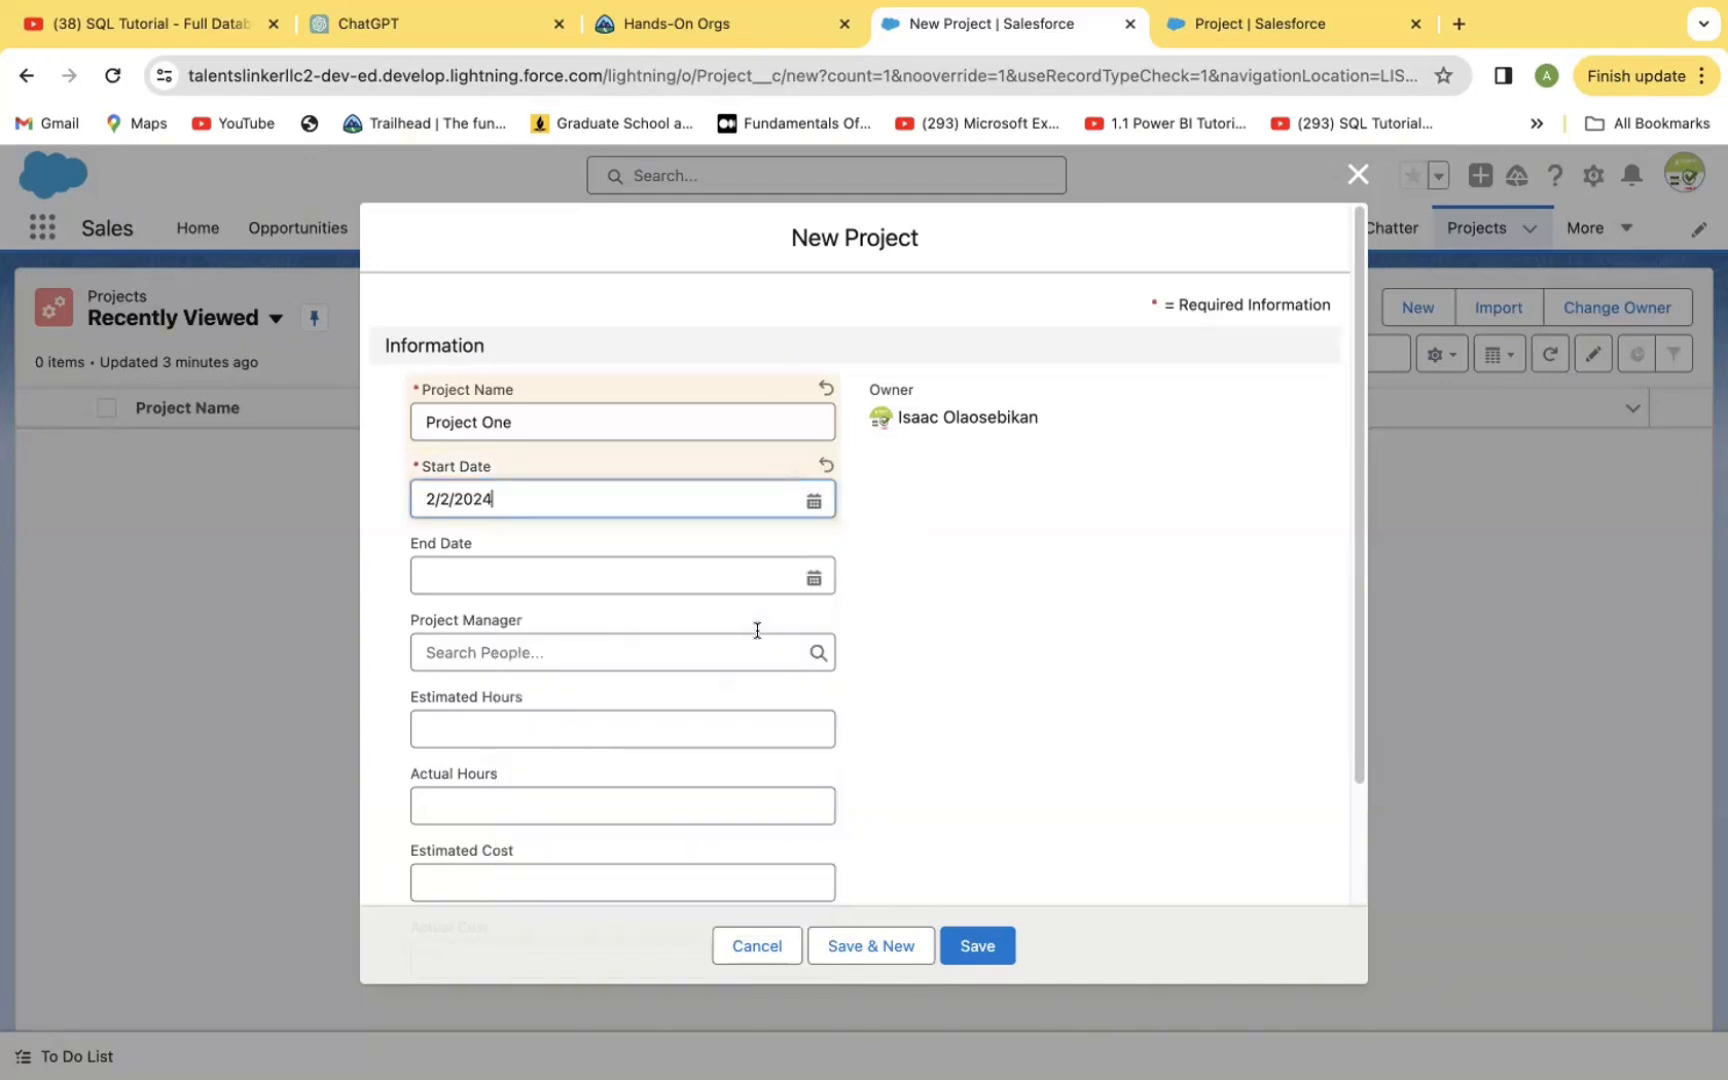
left_click(814, 577)
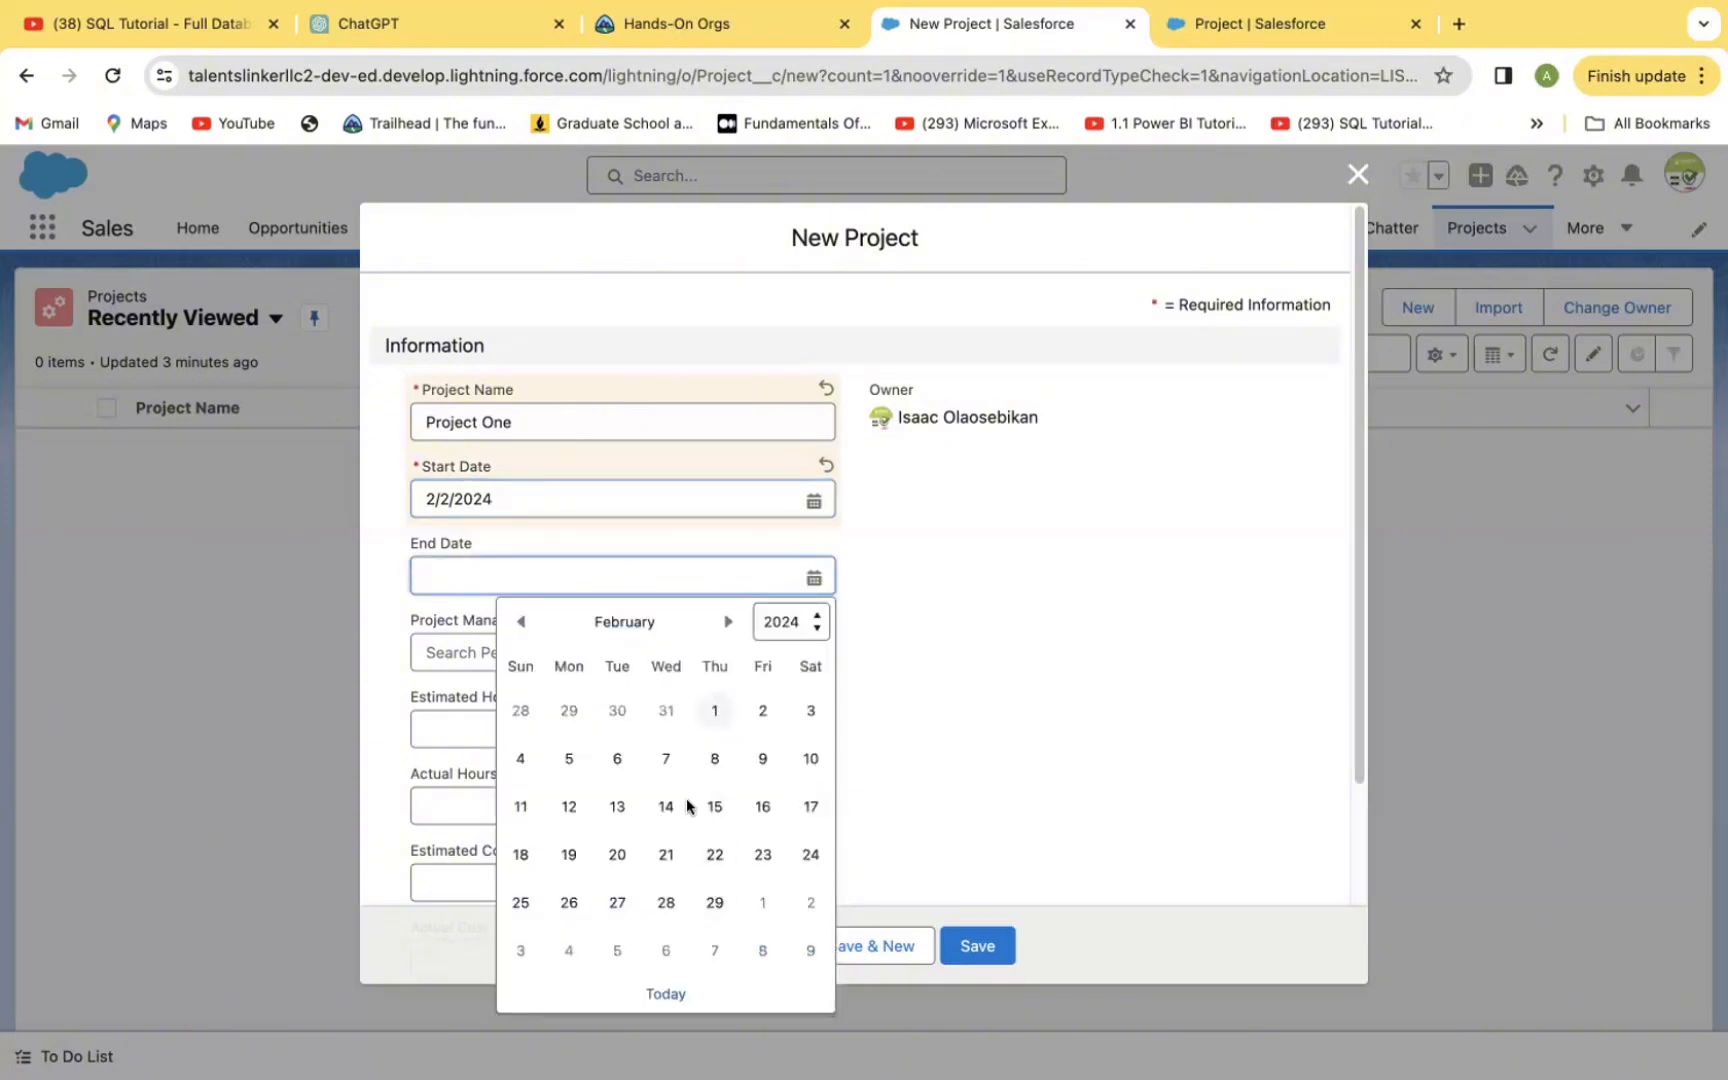
left_click(567, 807)
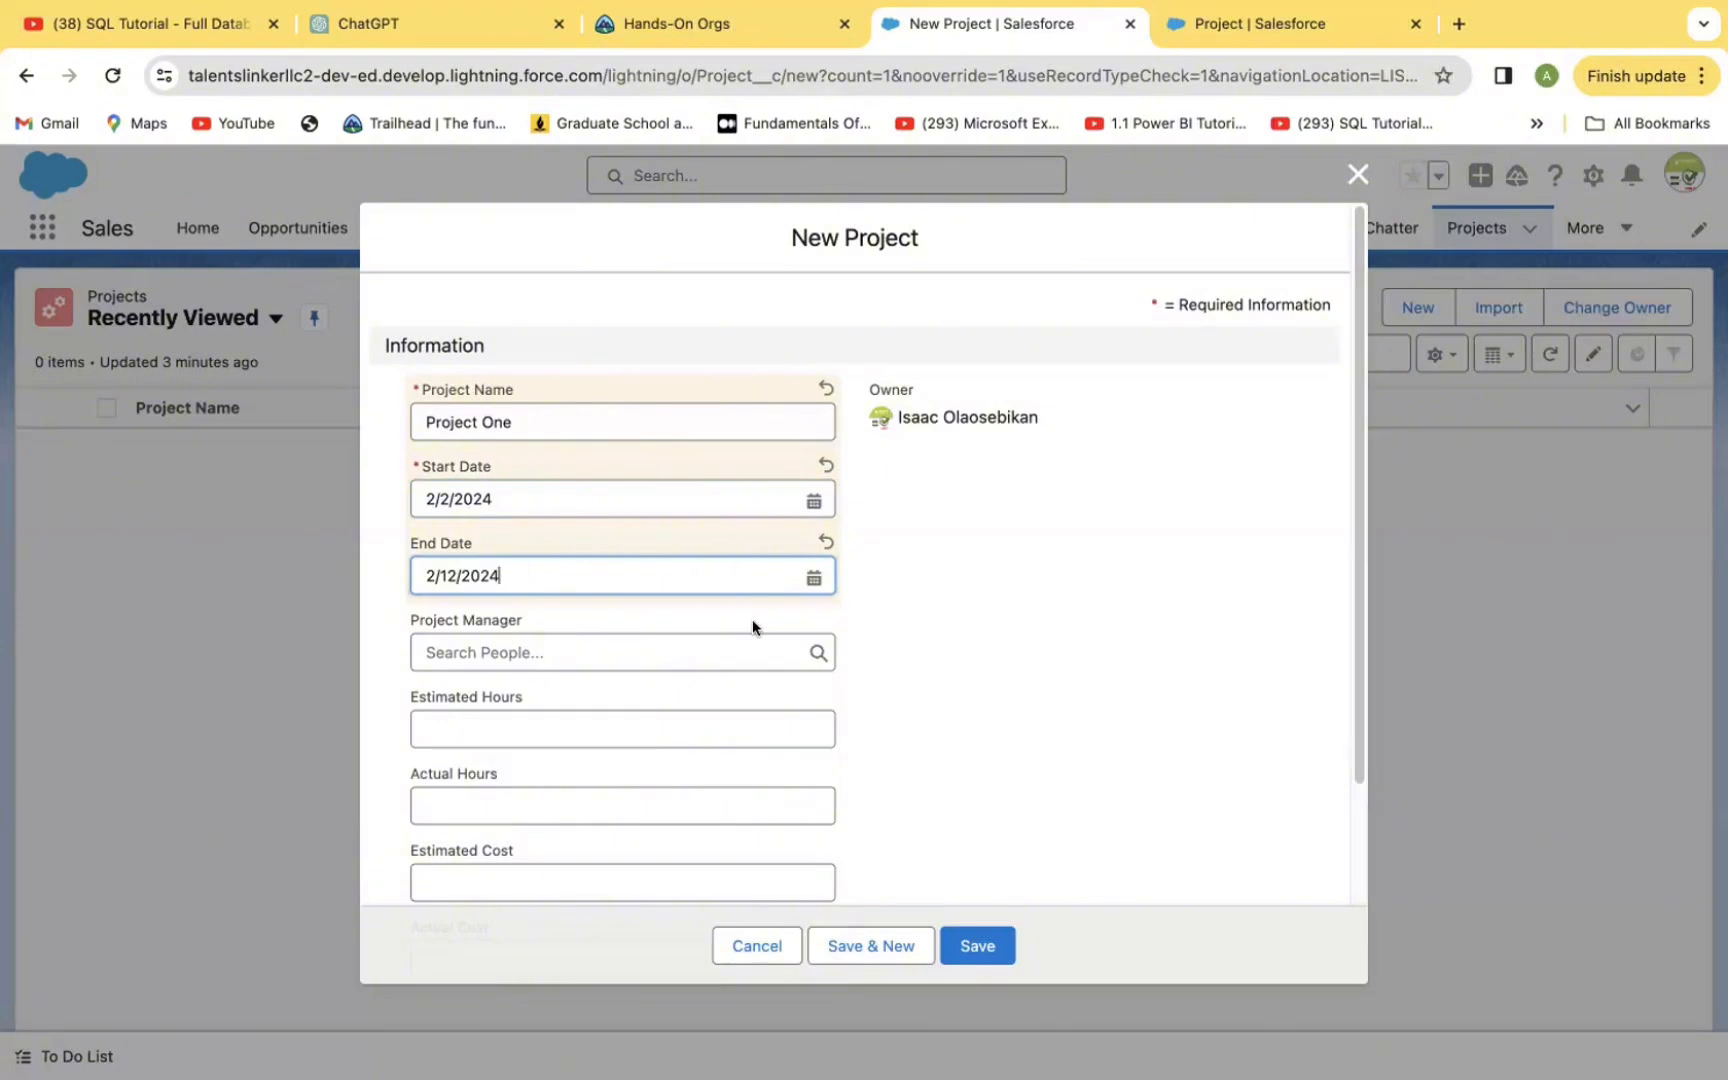
Step: Assign the second of the recent people as project manager and set estimated hours to 250 and actual hours to 150
left_click(802, 643)
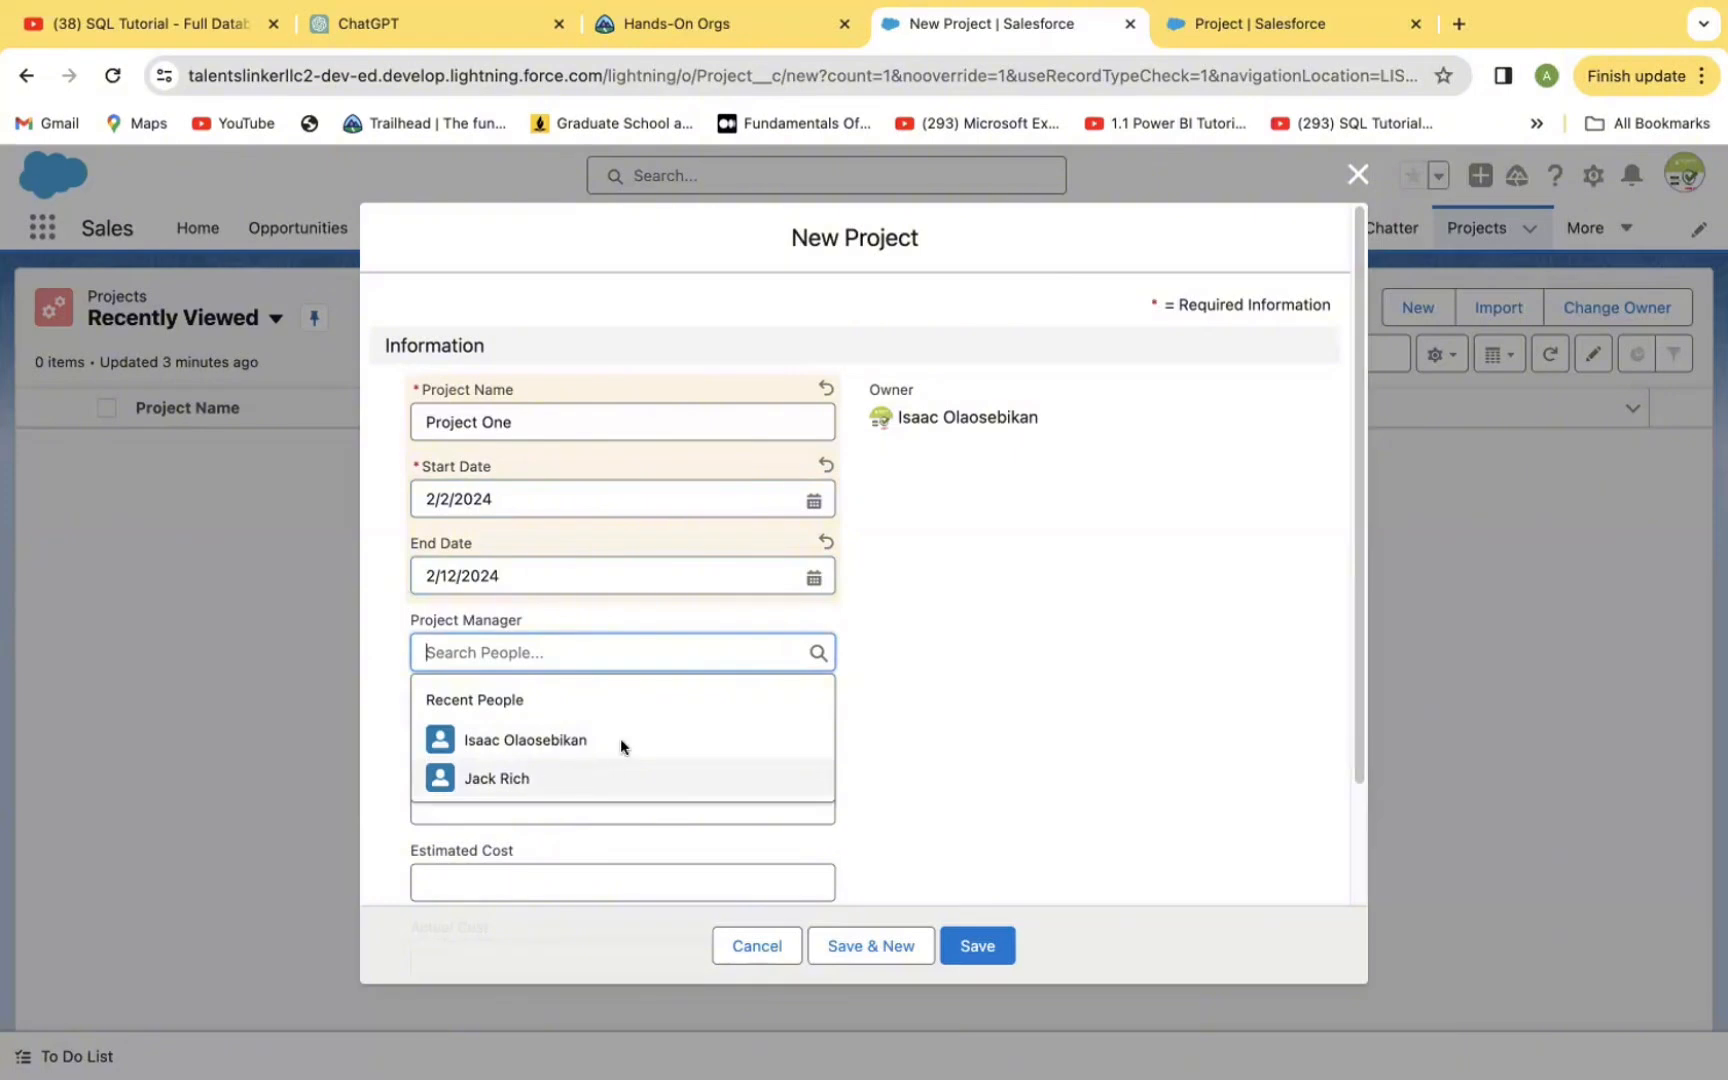
left_click(509, 779)
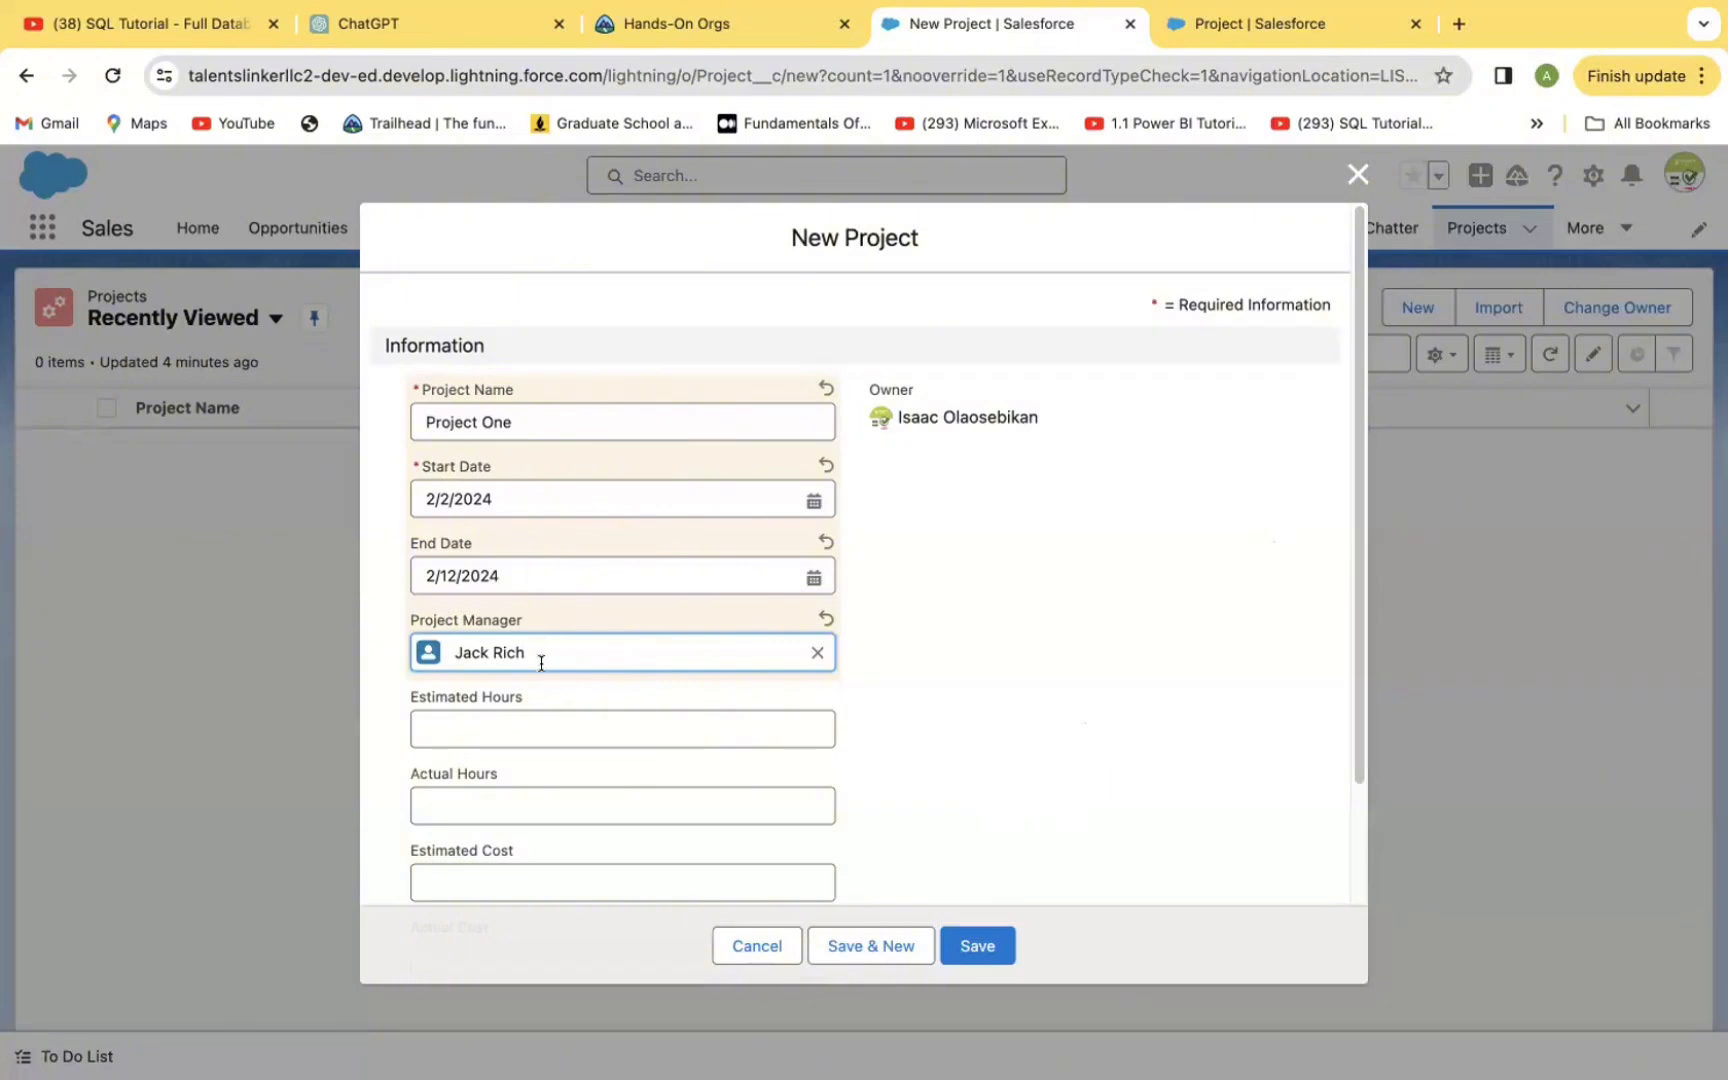
left_click(545, 721)
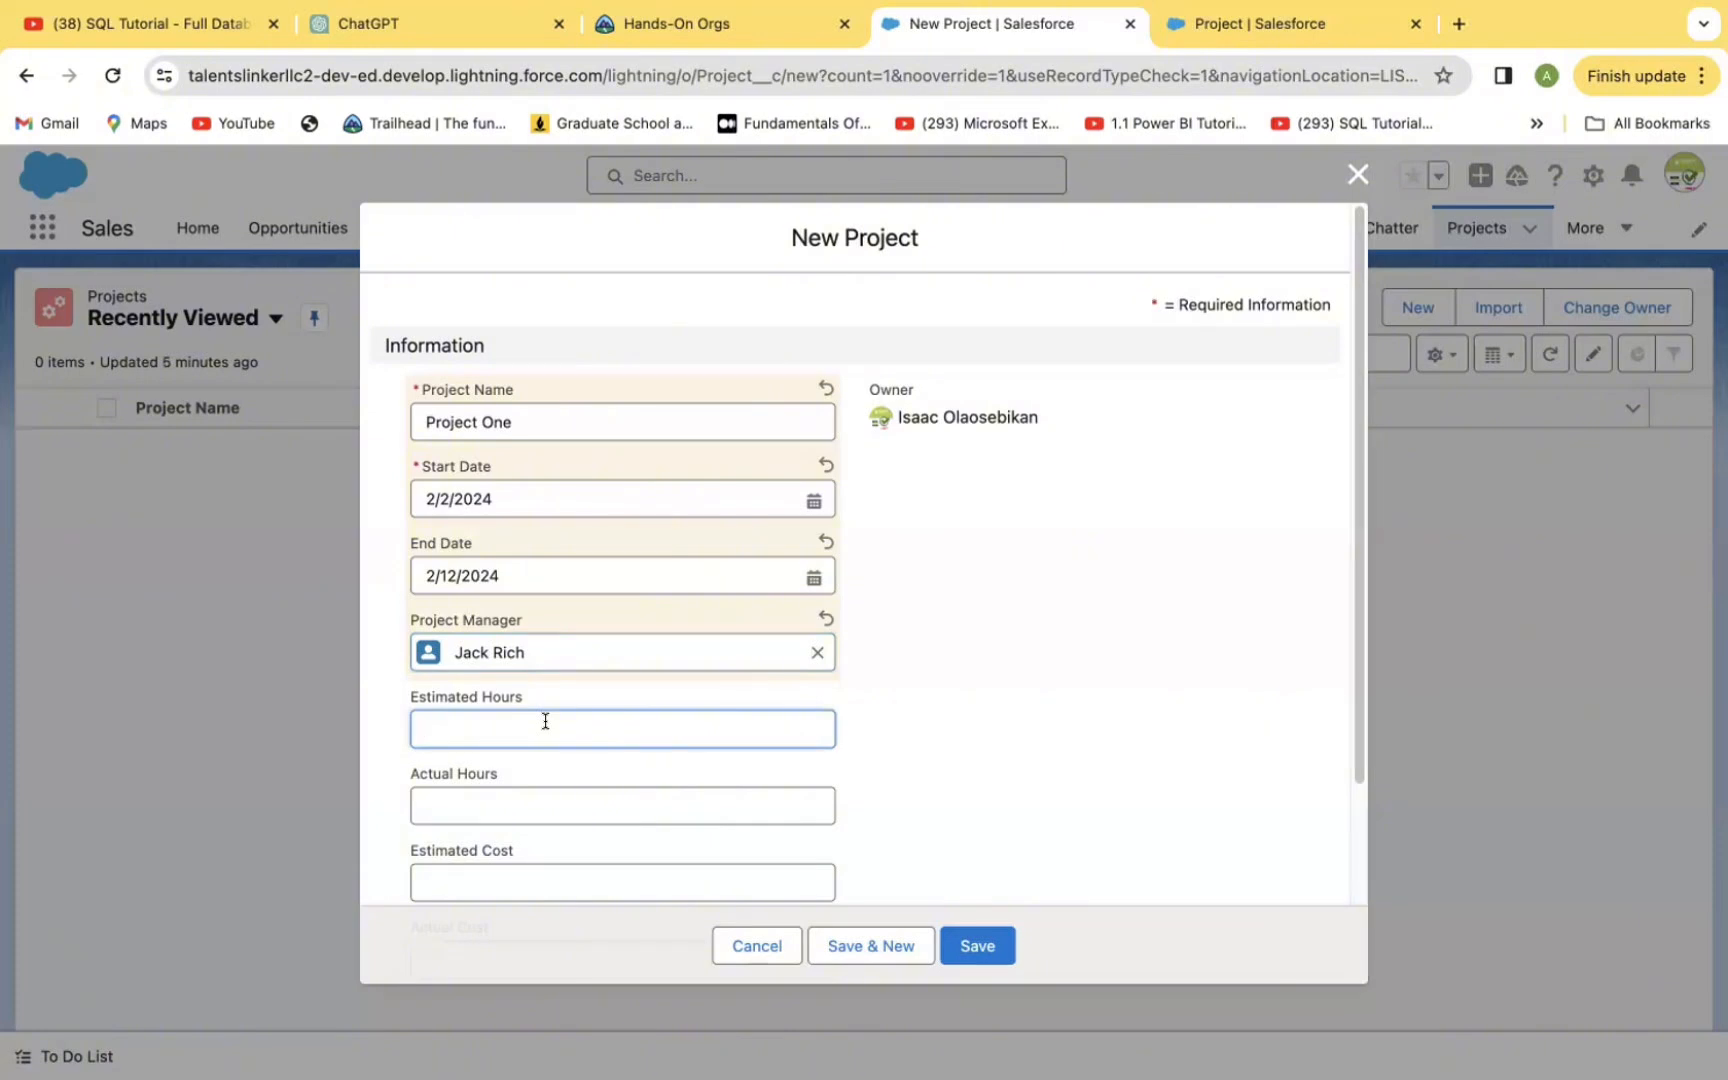
type("2")
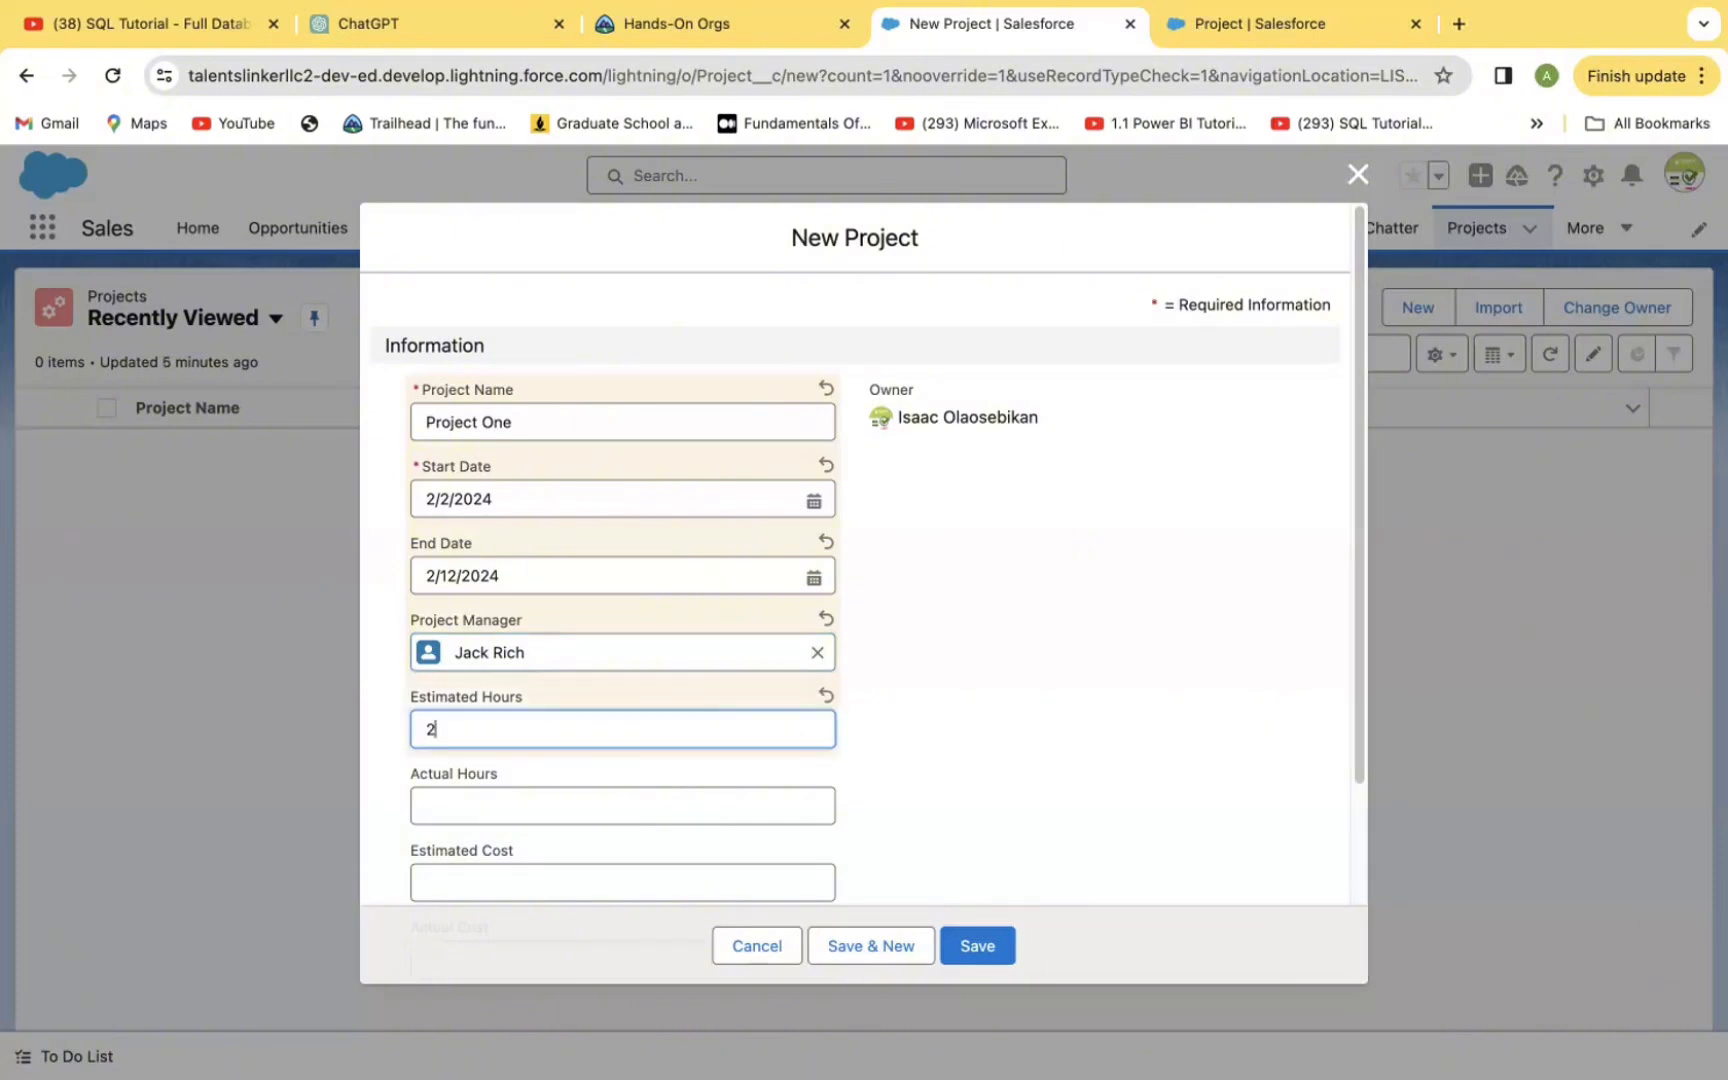
type("50")
left_click(535, 809)
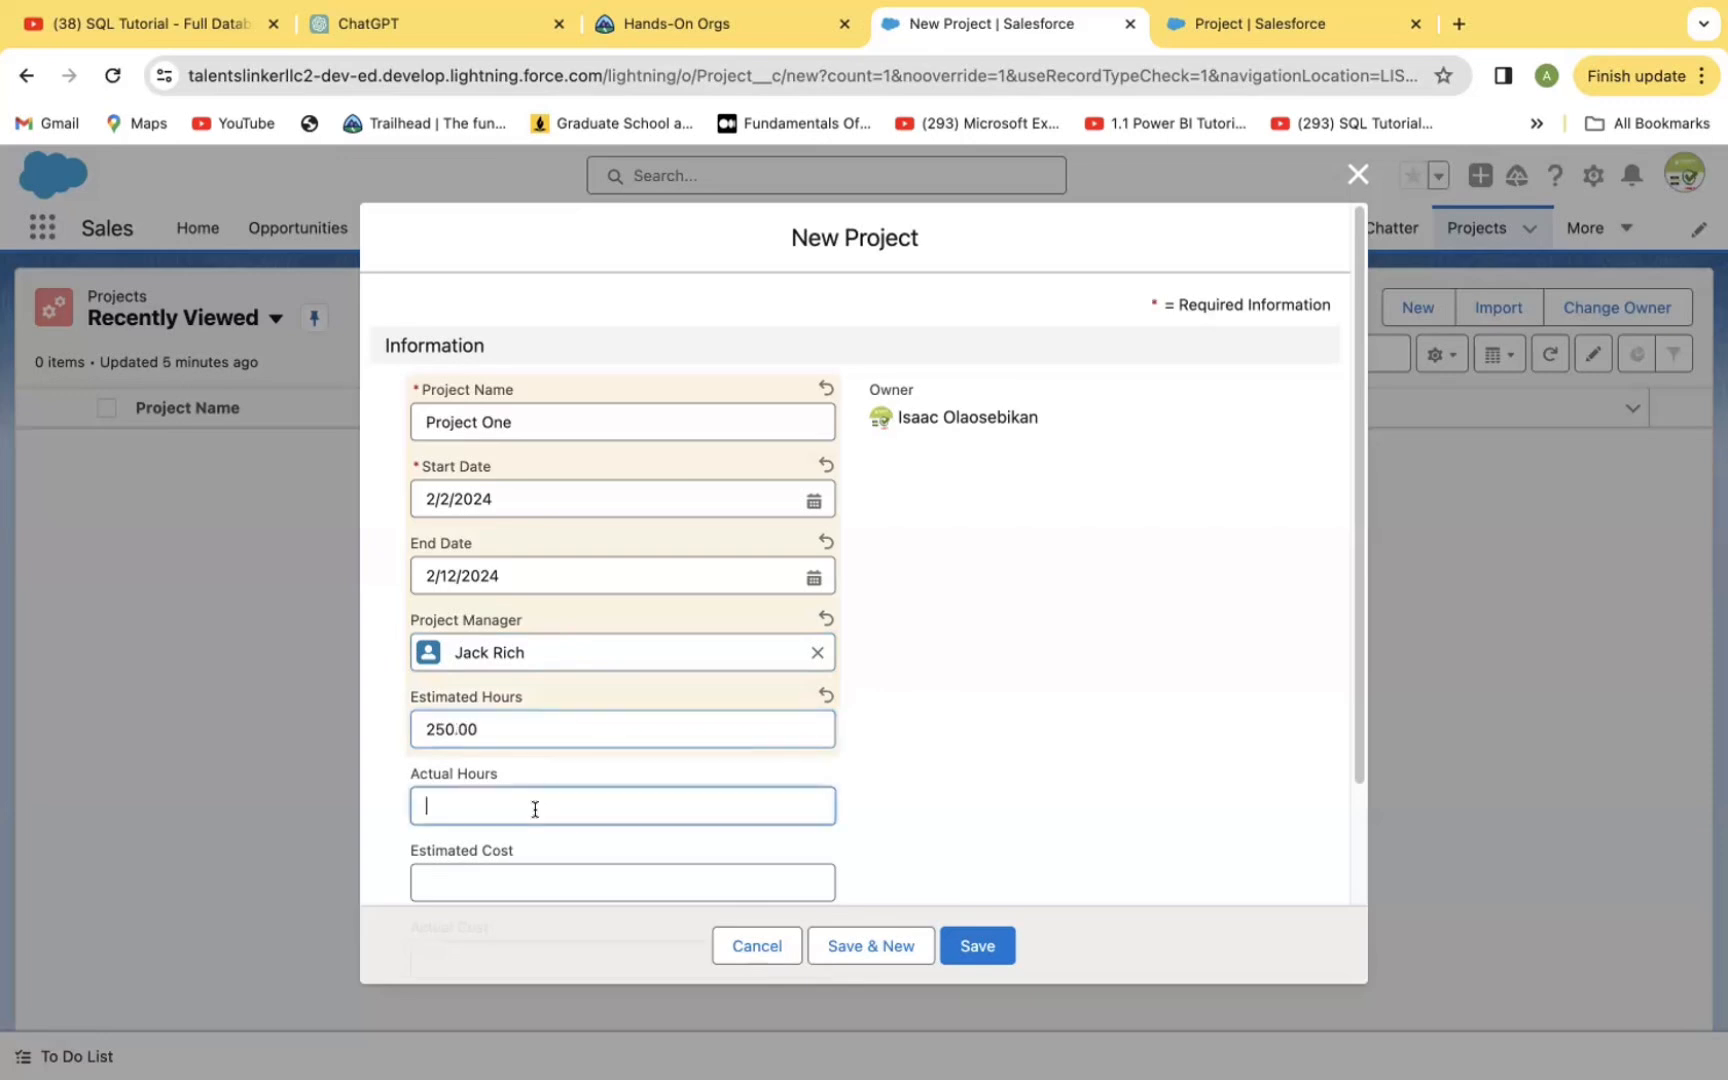
type("150")
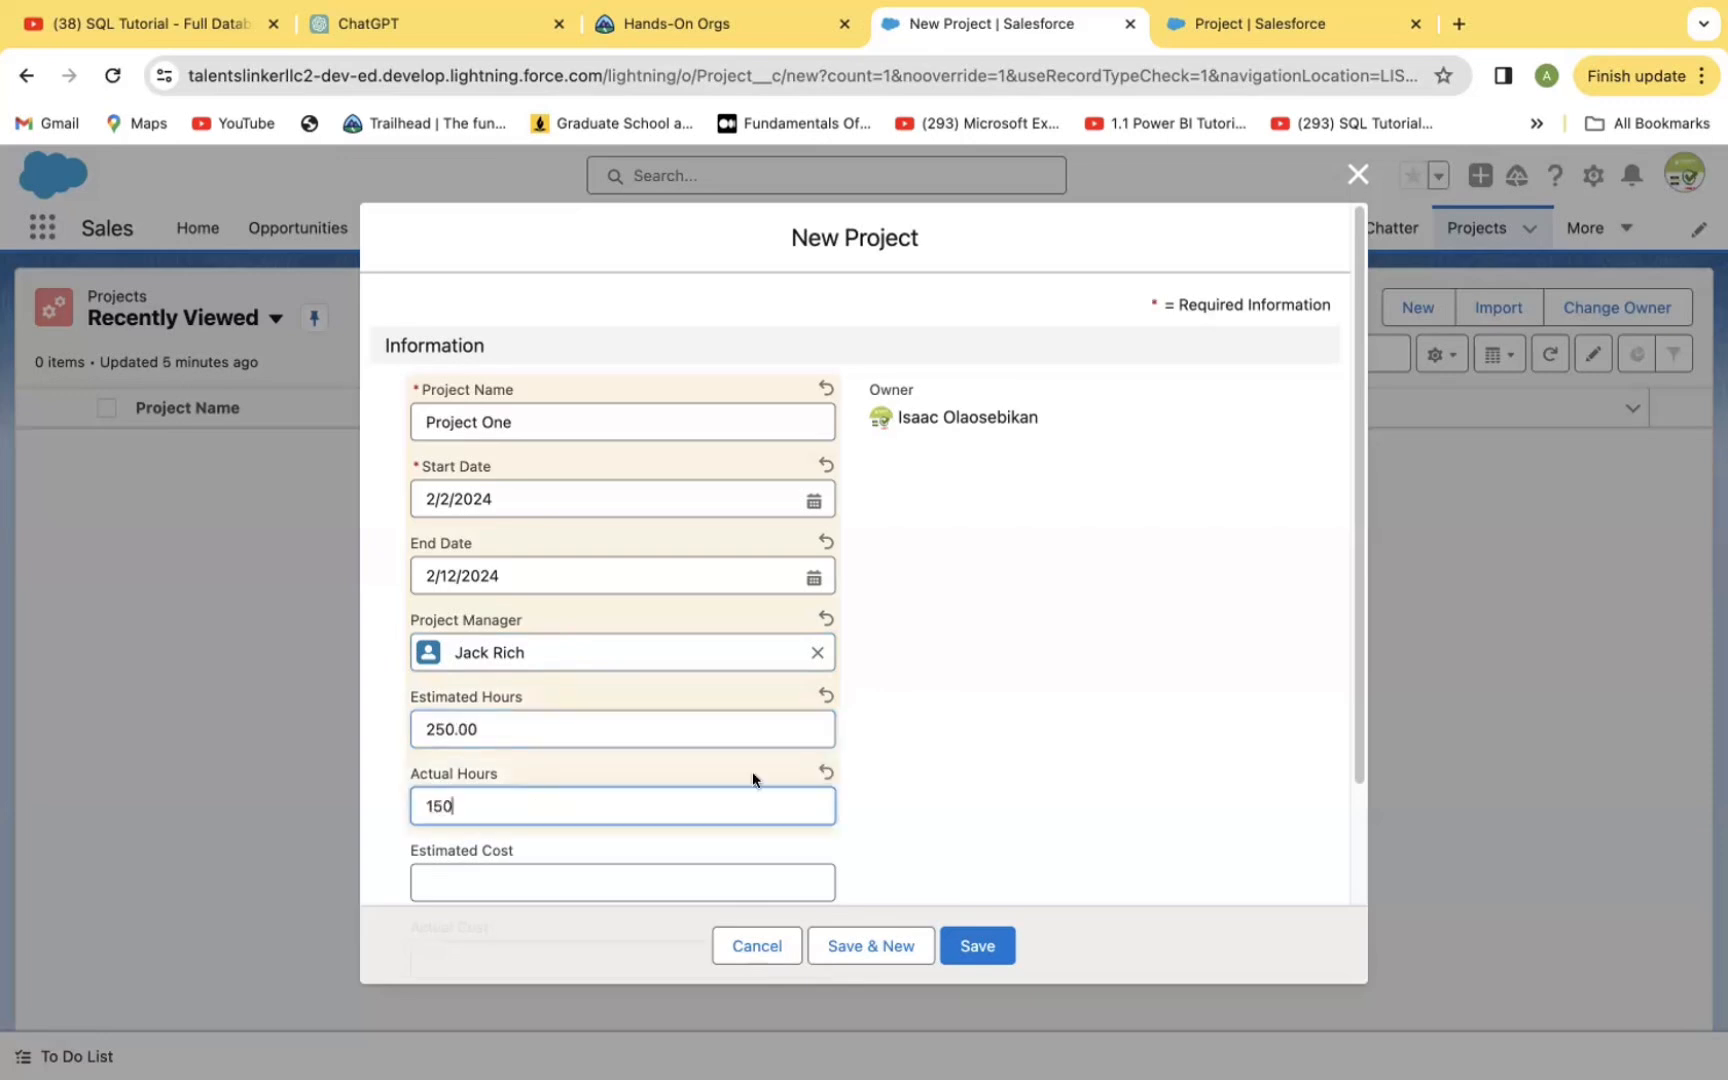
left_click(925, 779)
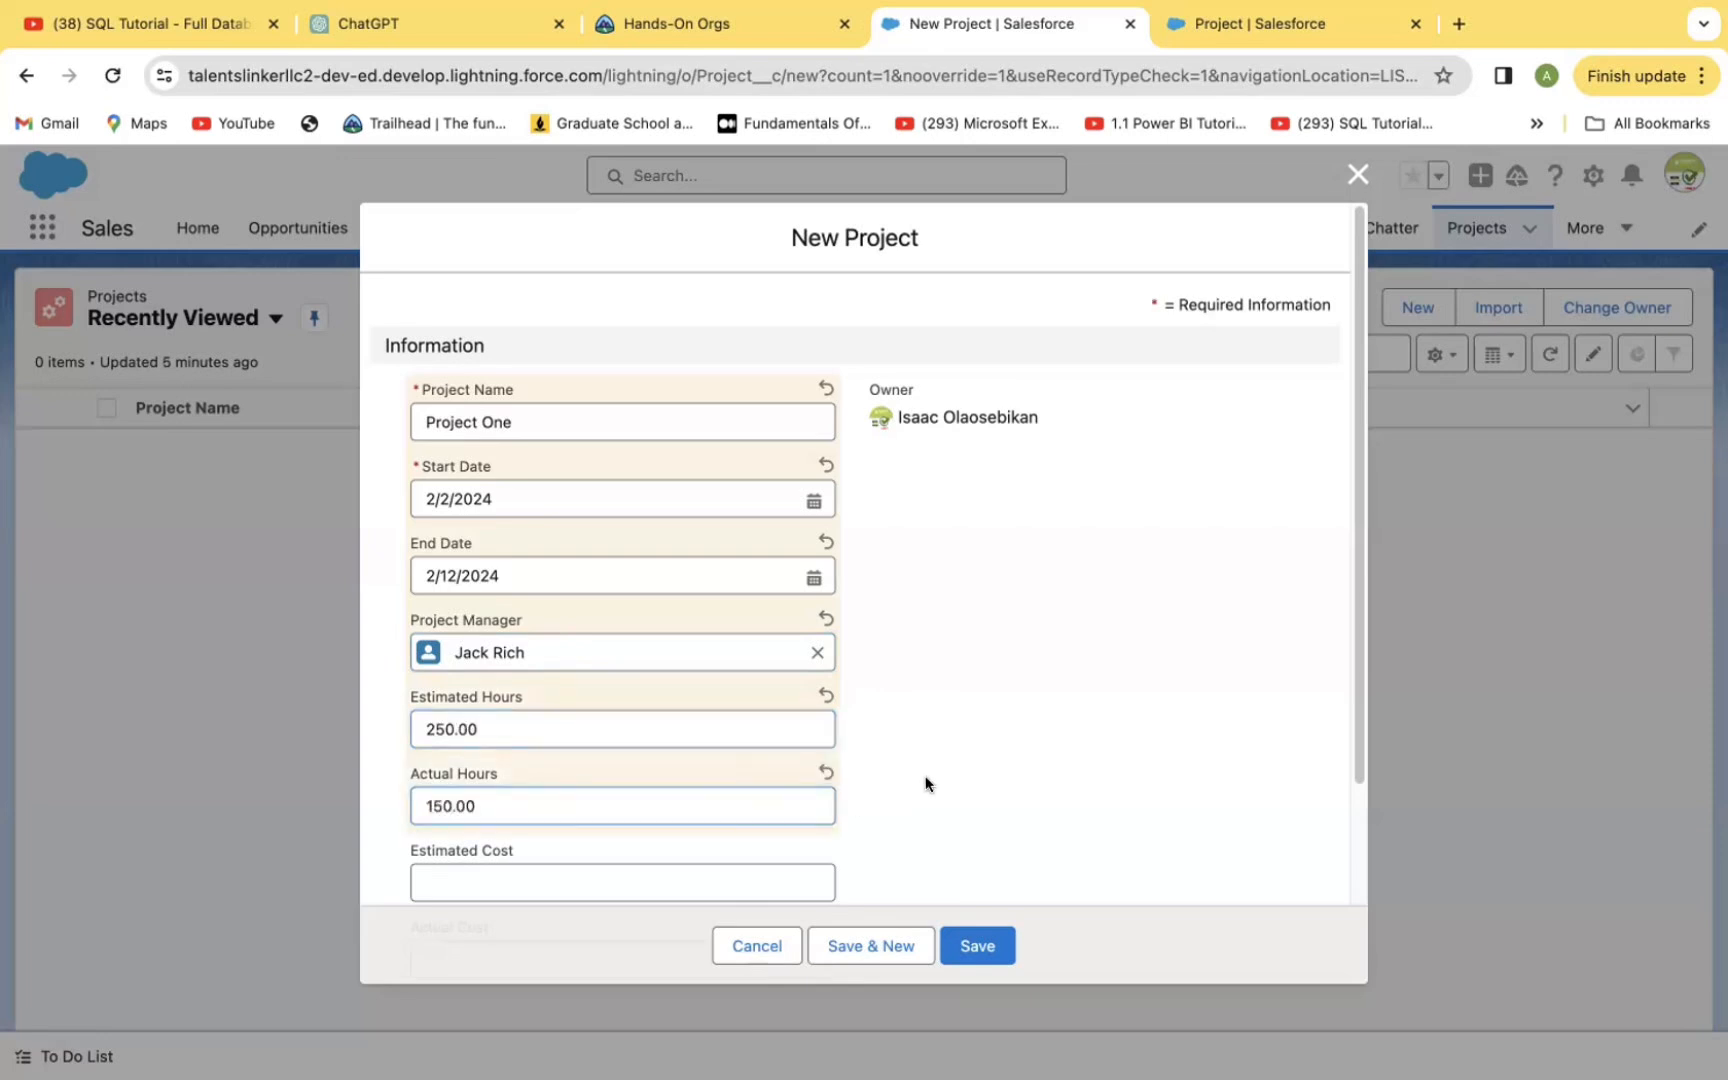
Step: Set the project's estimated cost to $2,000,000 and its actual cost to $1,500,000
left_click(619, 875)
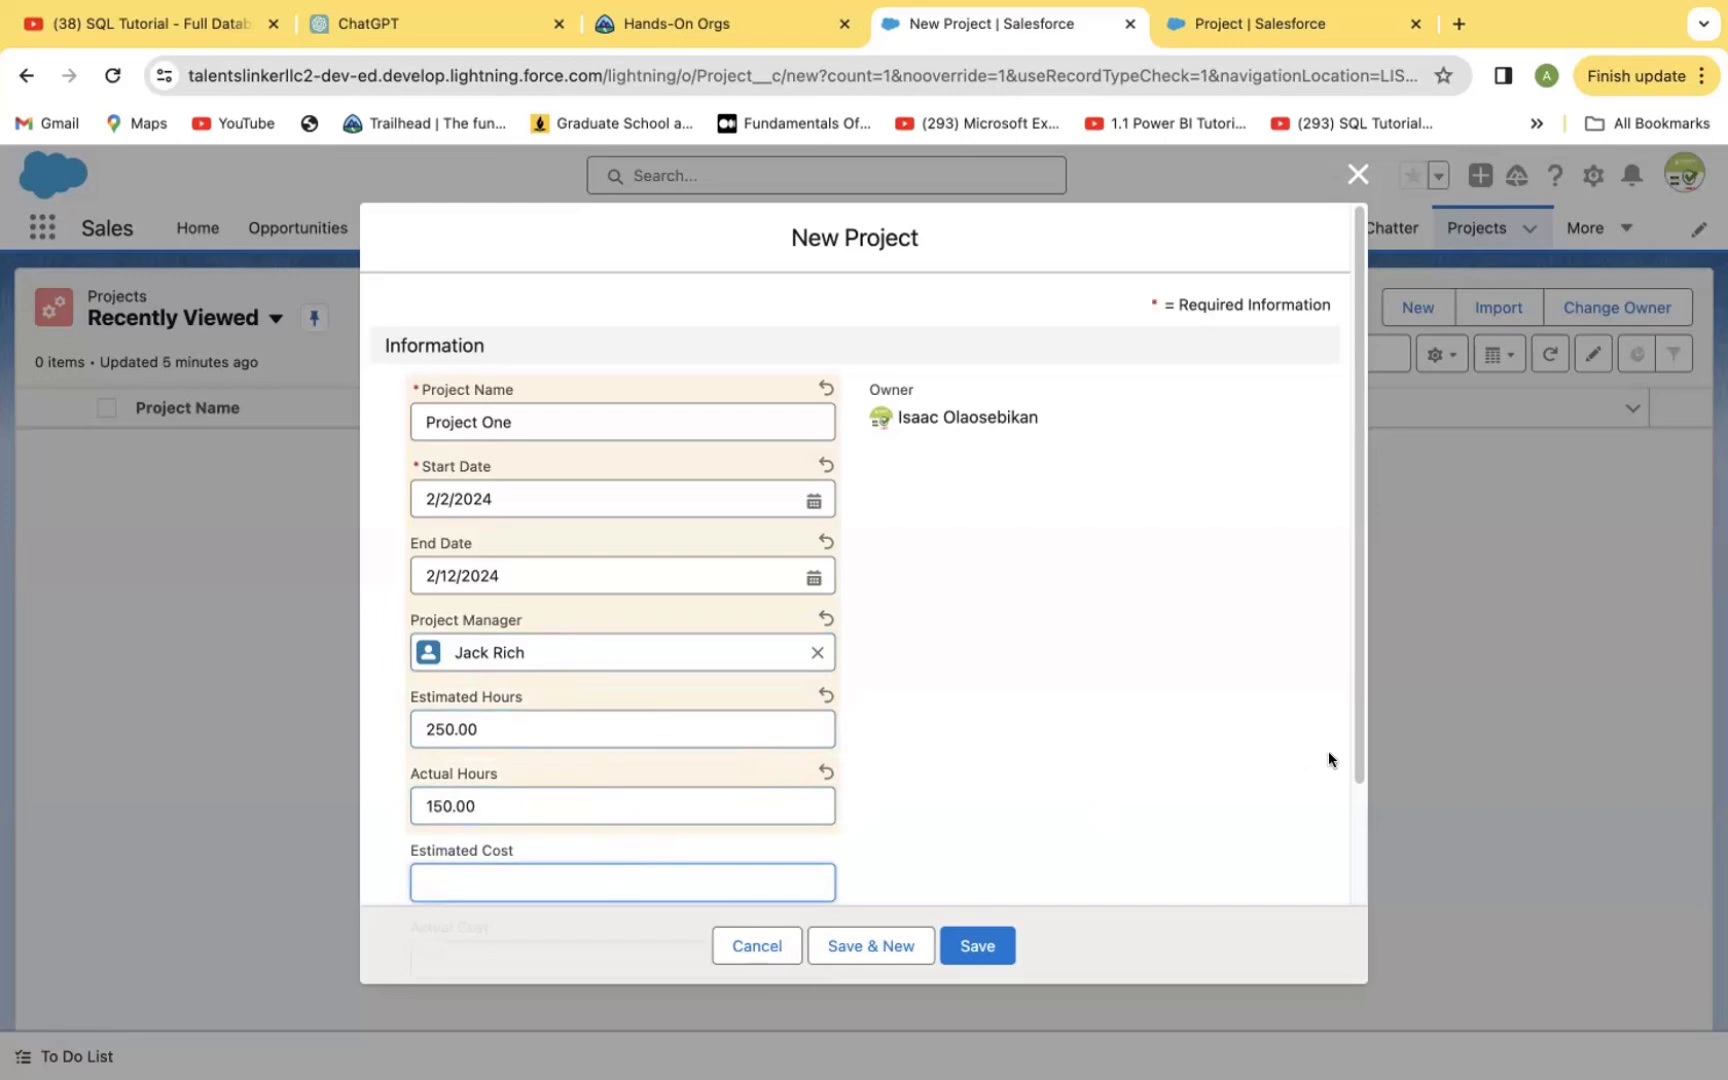
left_click_drag(1356, 748, 1356, 800)
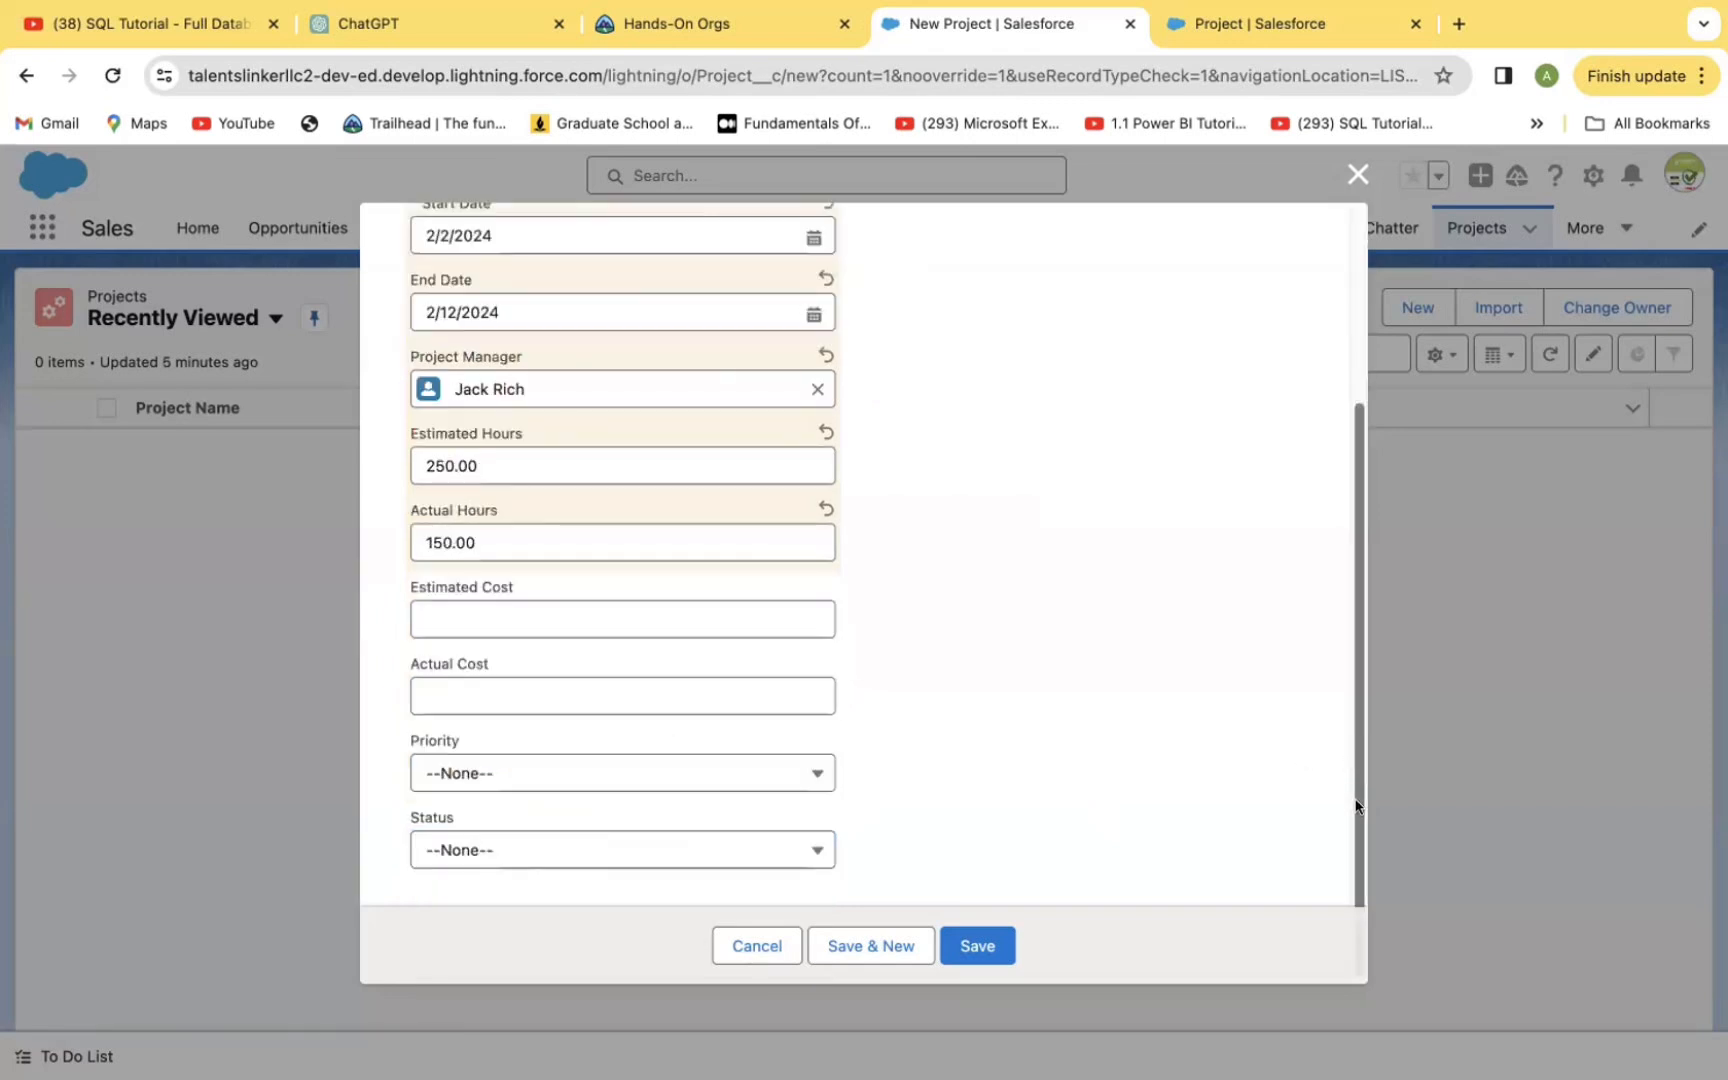
left_click(490, 613)
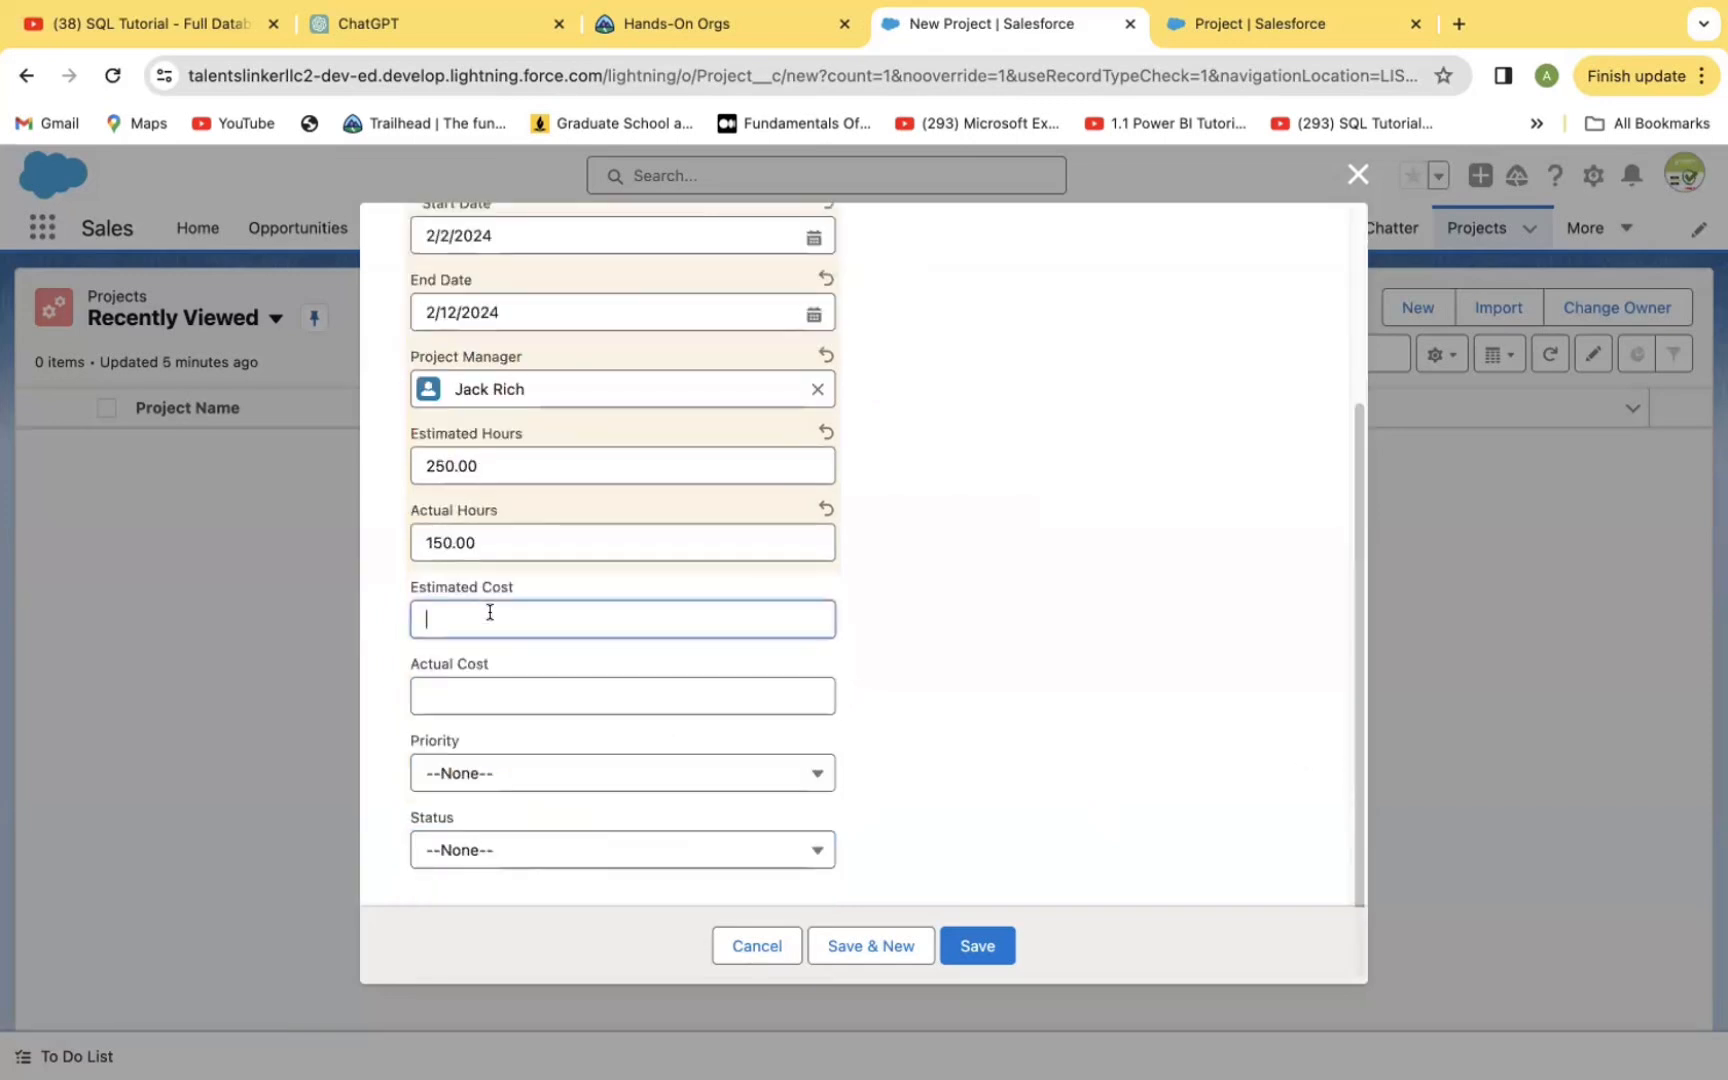
type("2")
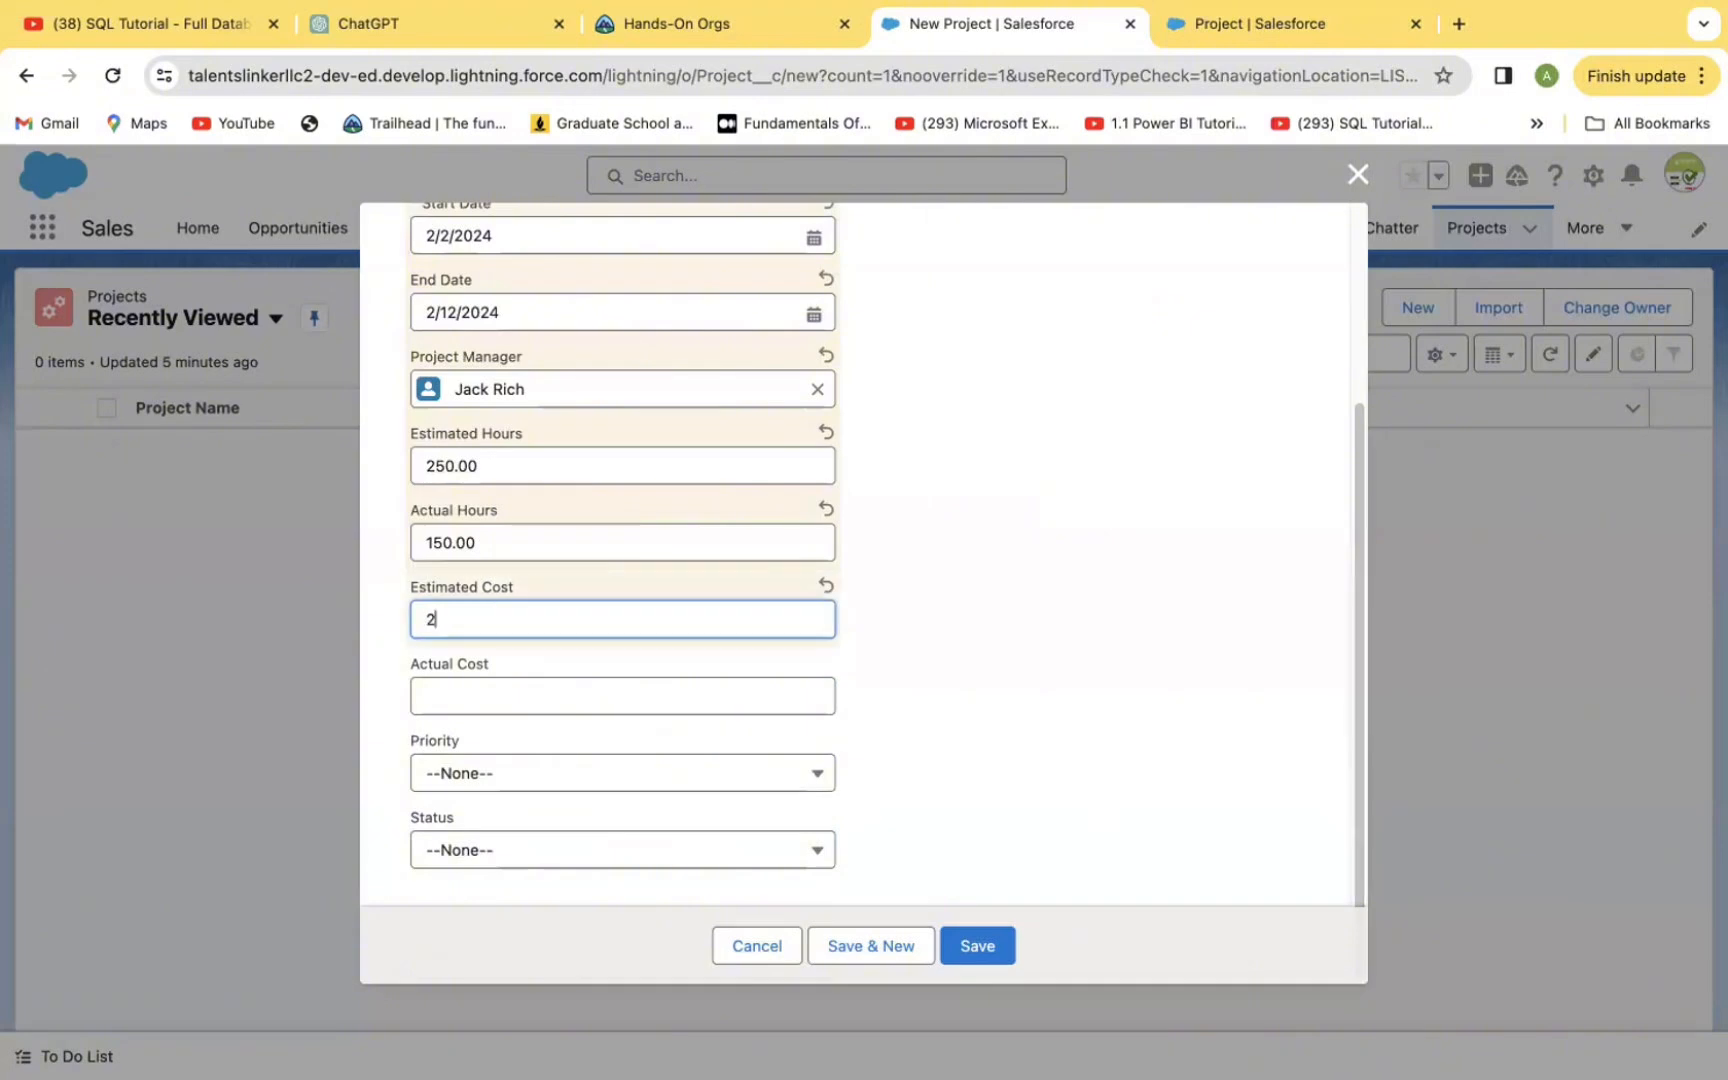
type("000000")
left_click(490, 690)
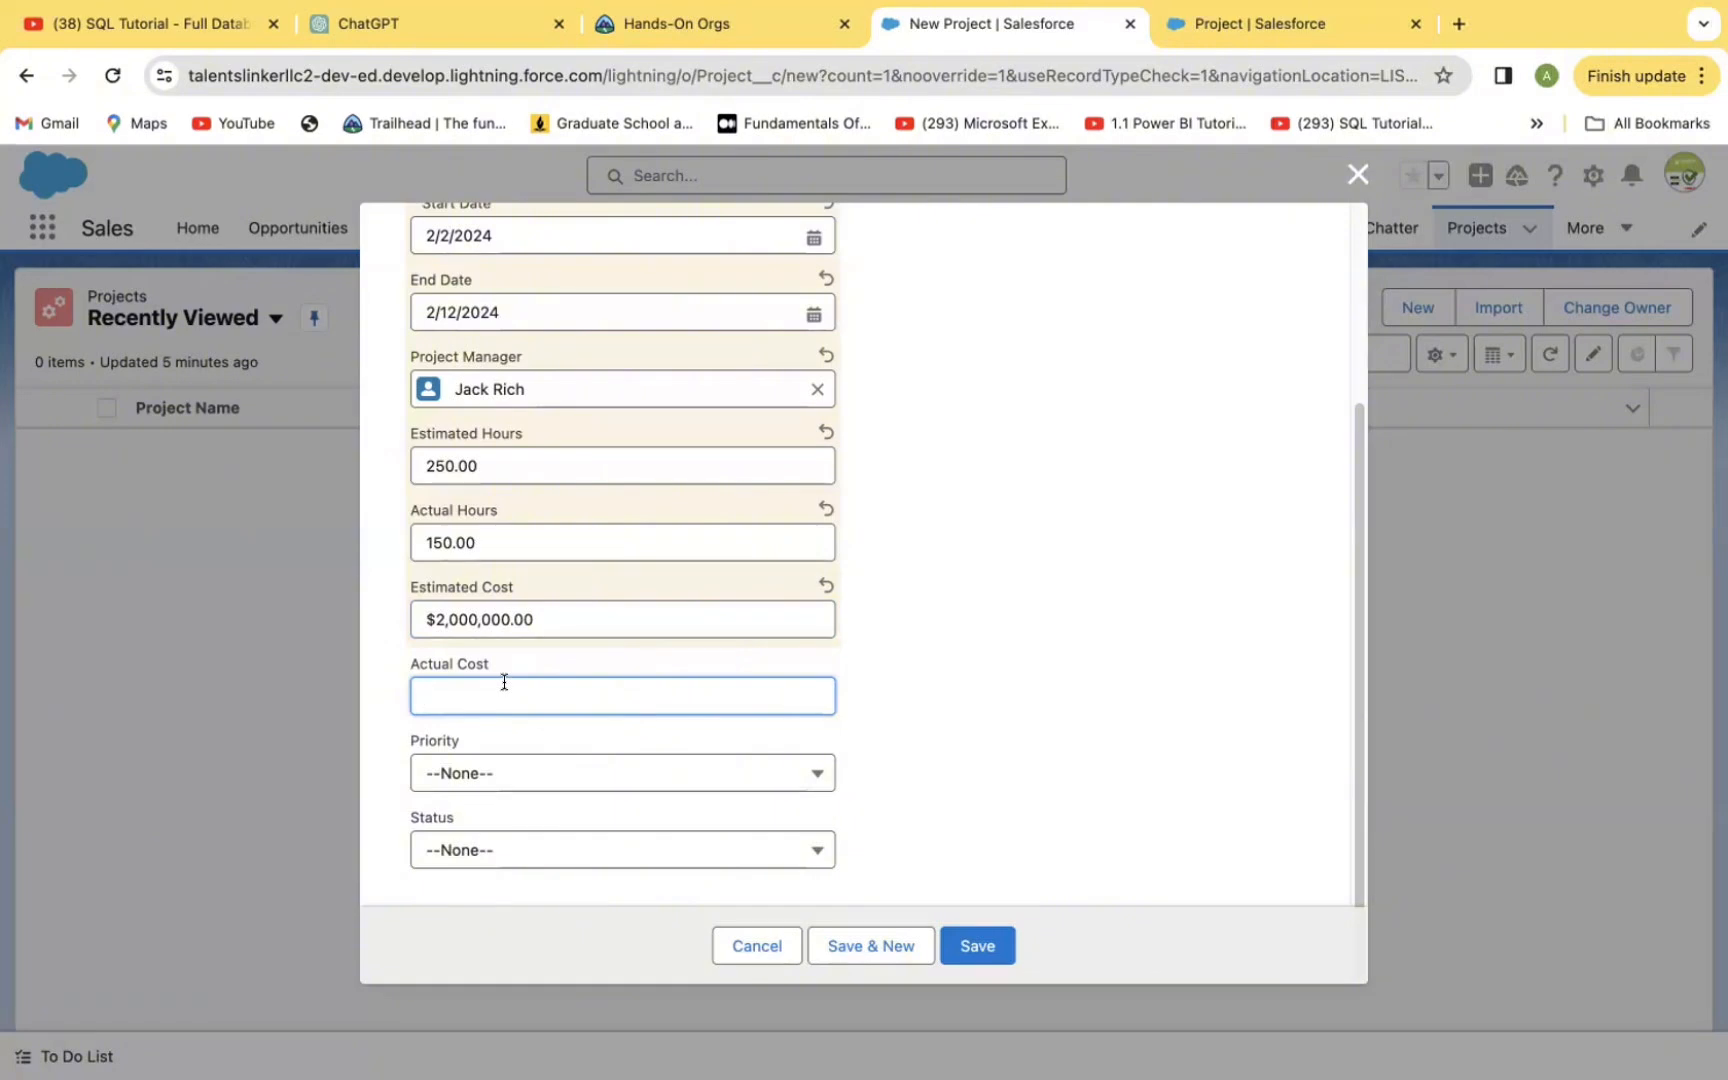
type("15")
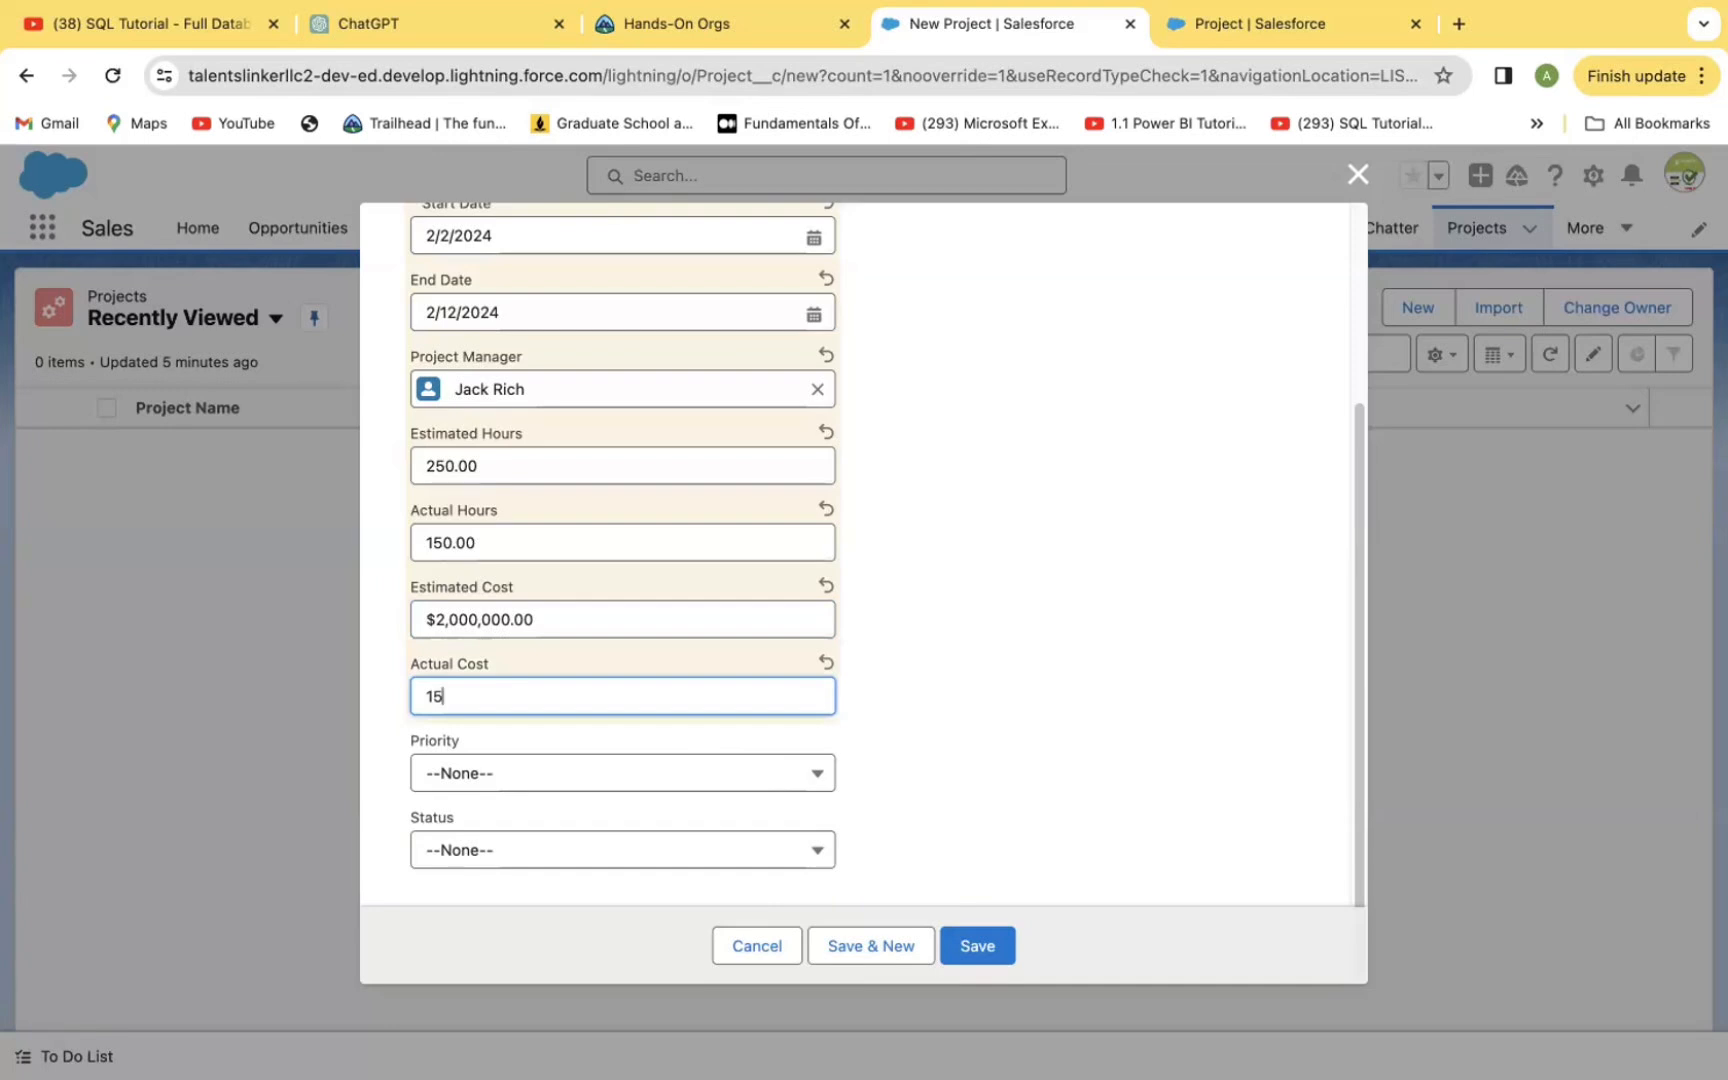
type("00000")
Step: Set the priority to Hot and the status to User testing, and save the project record
left_click(814, 772)
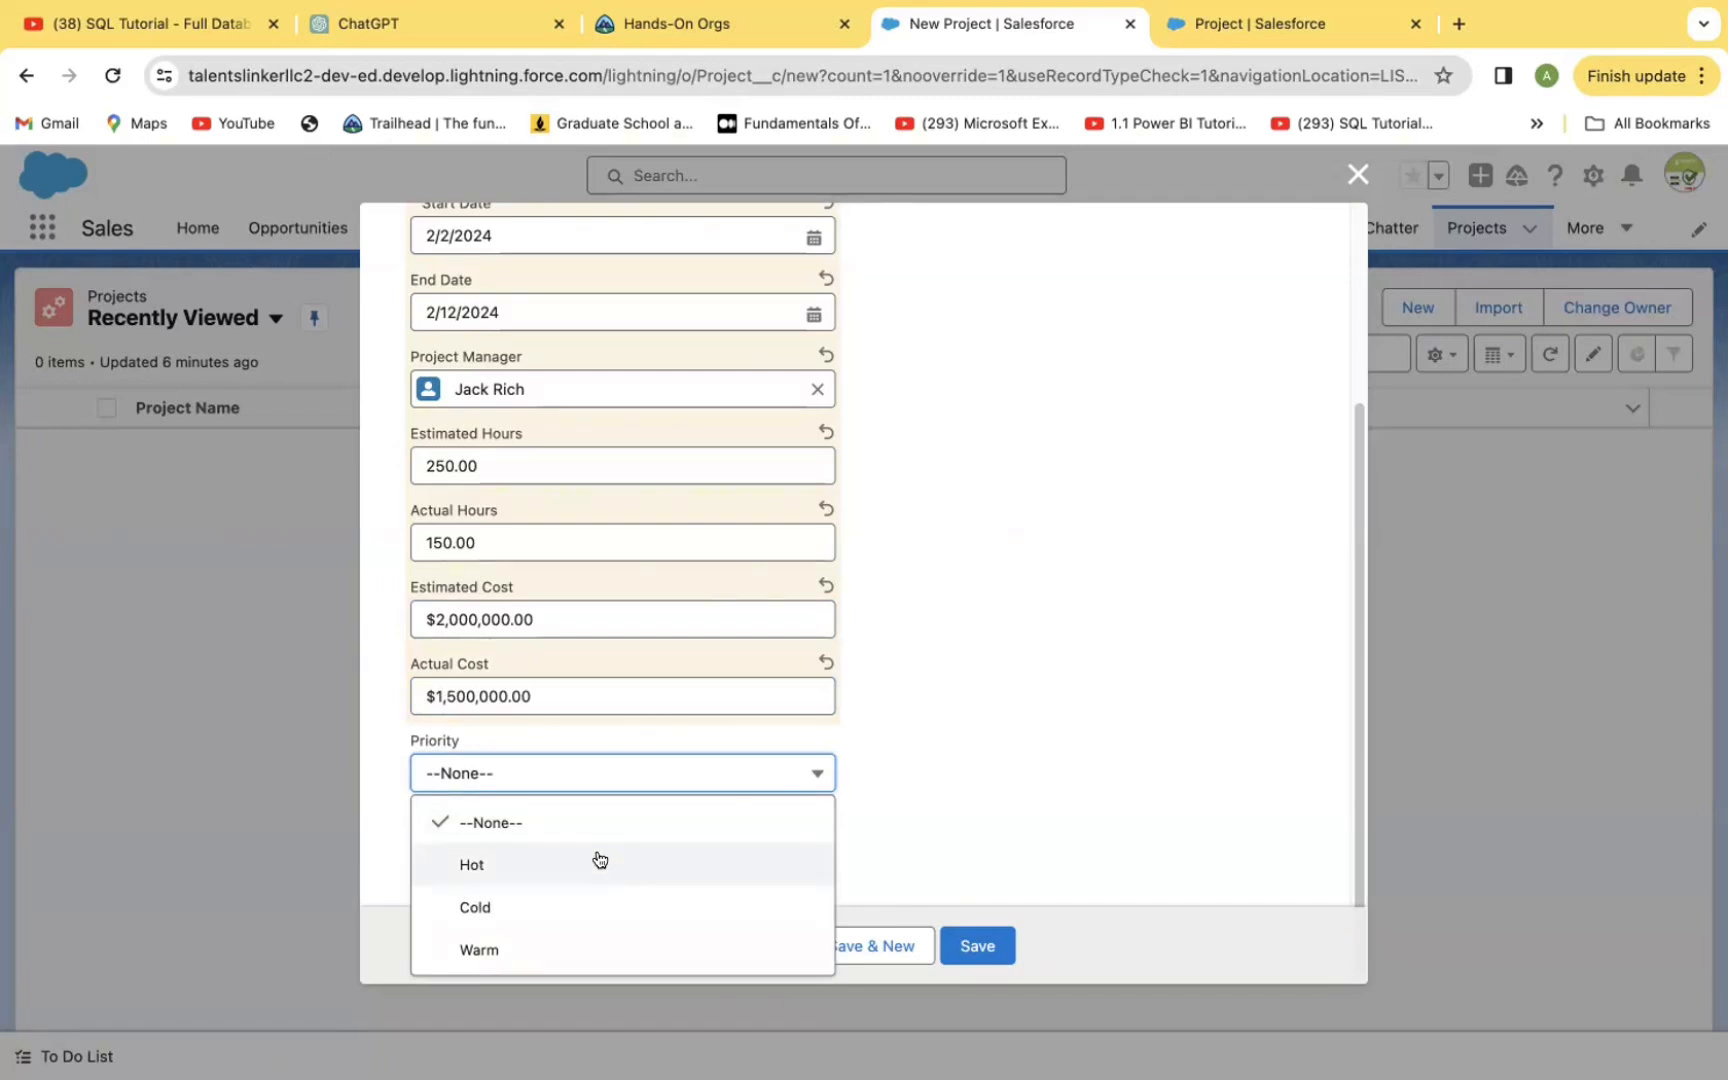
left_click(599, 862)
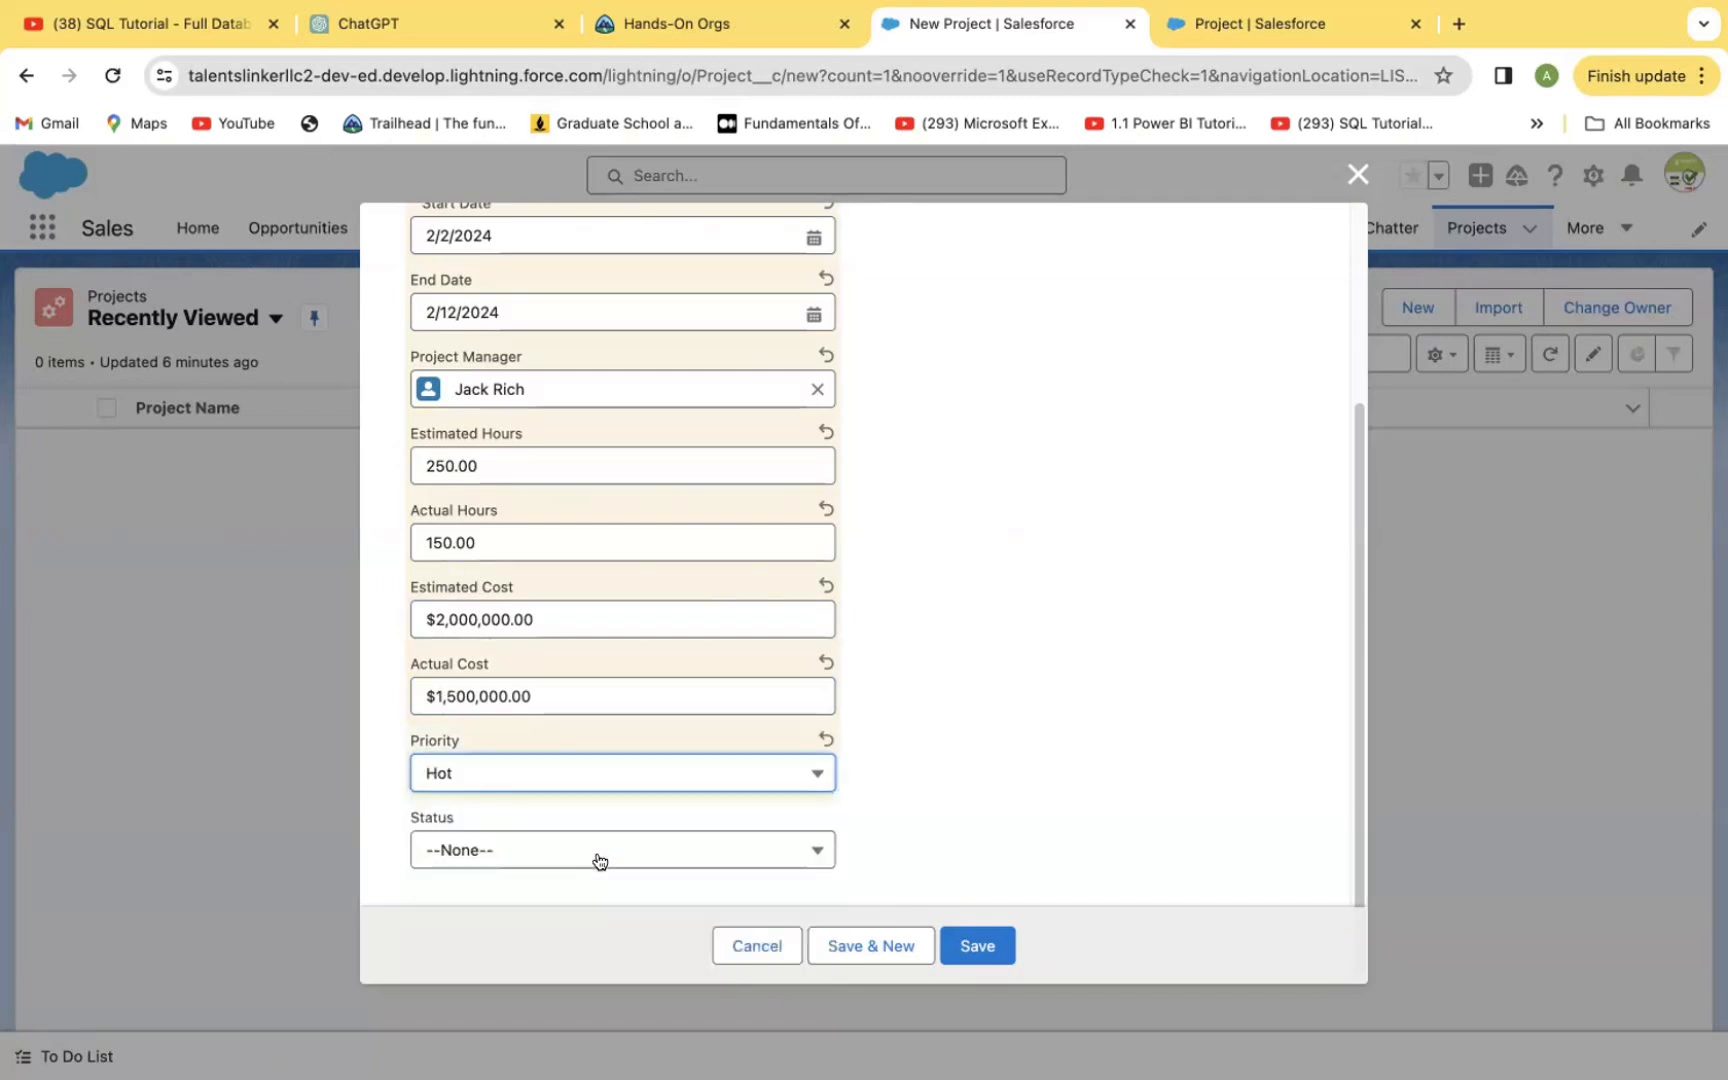
left_click(809, 851)
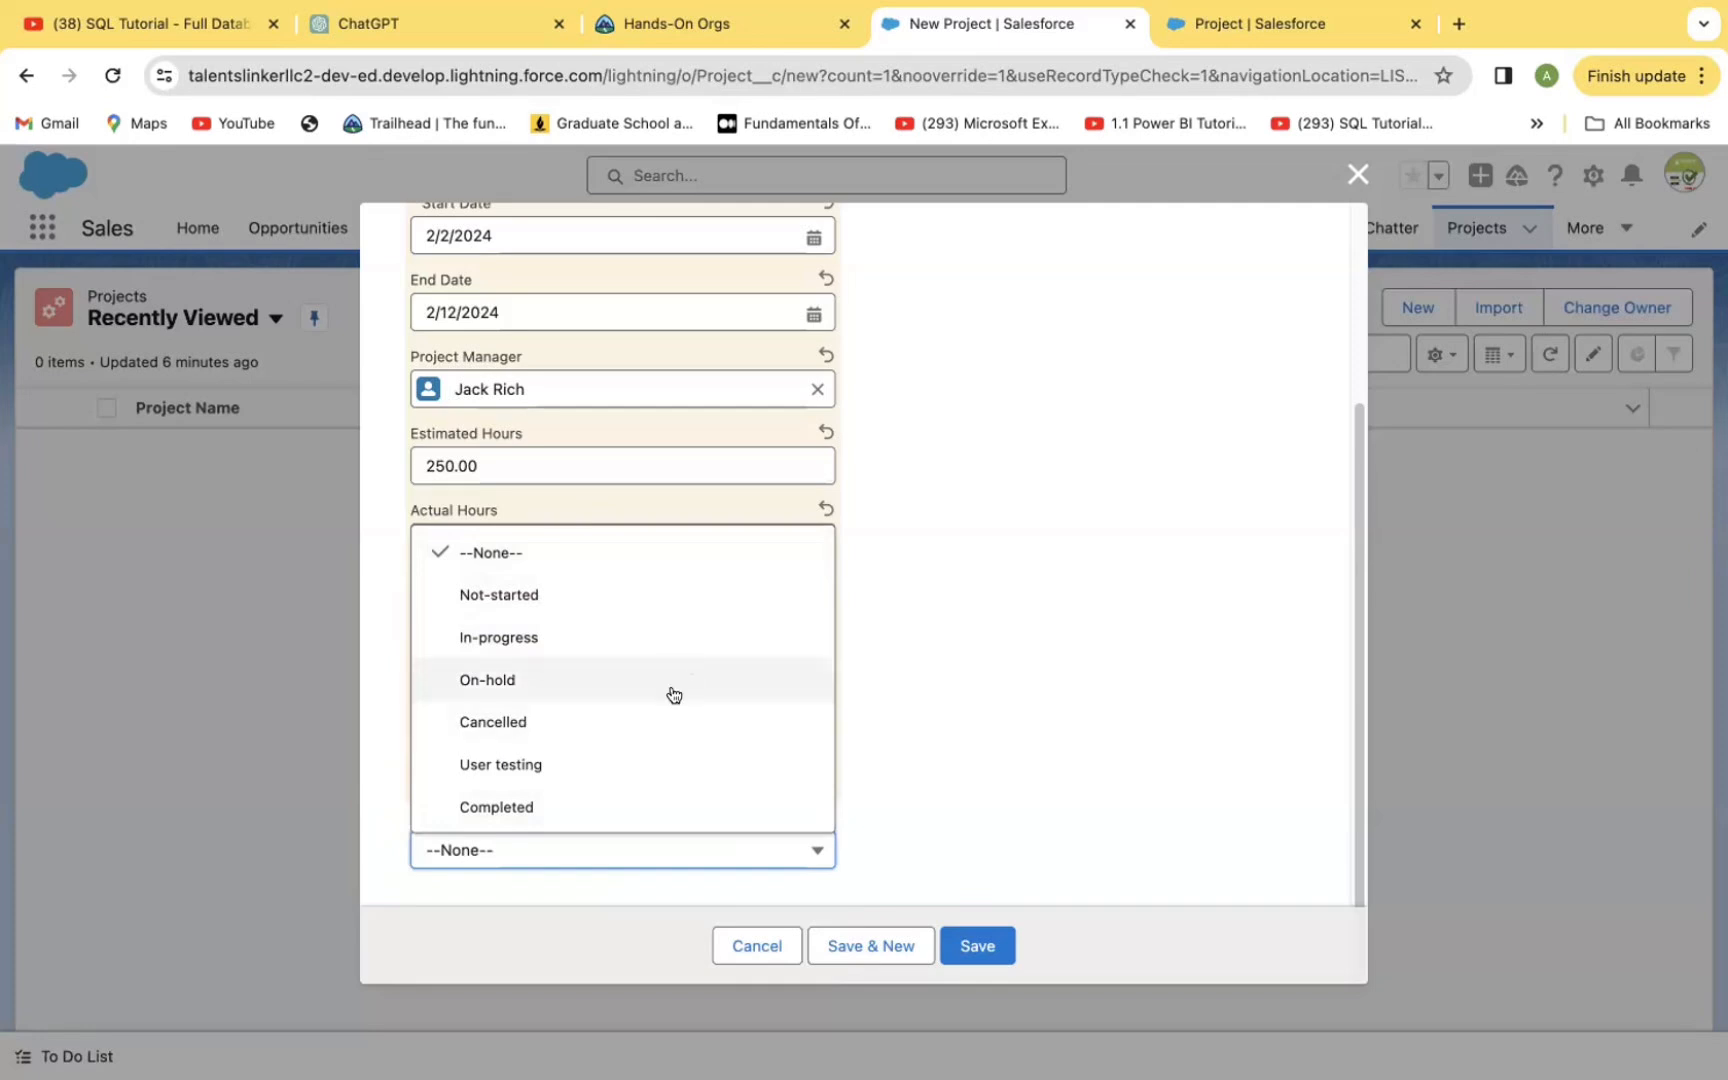
left_click(540, 767)
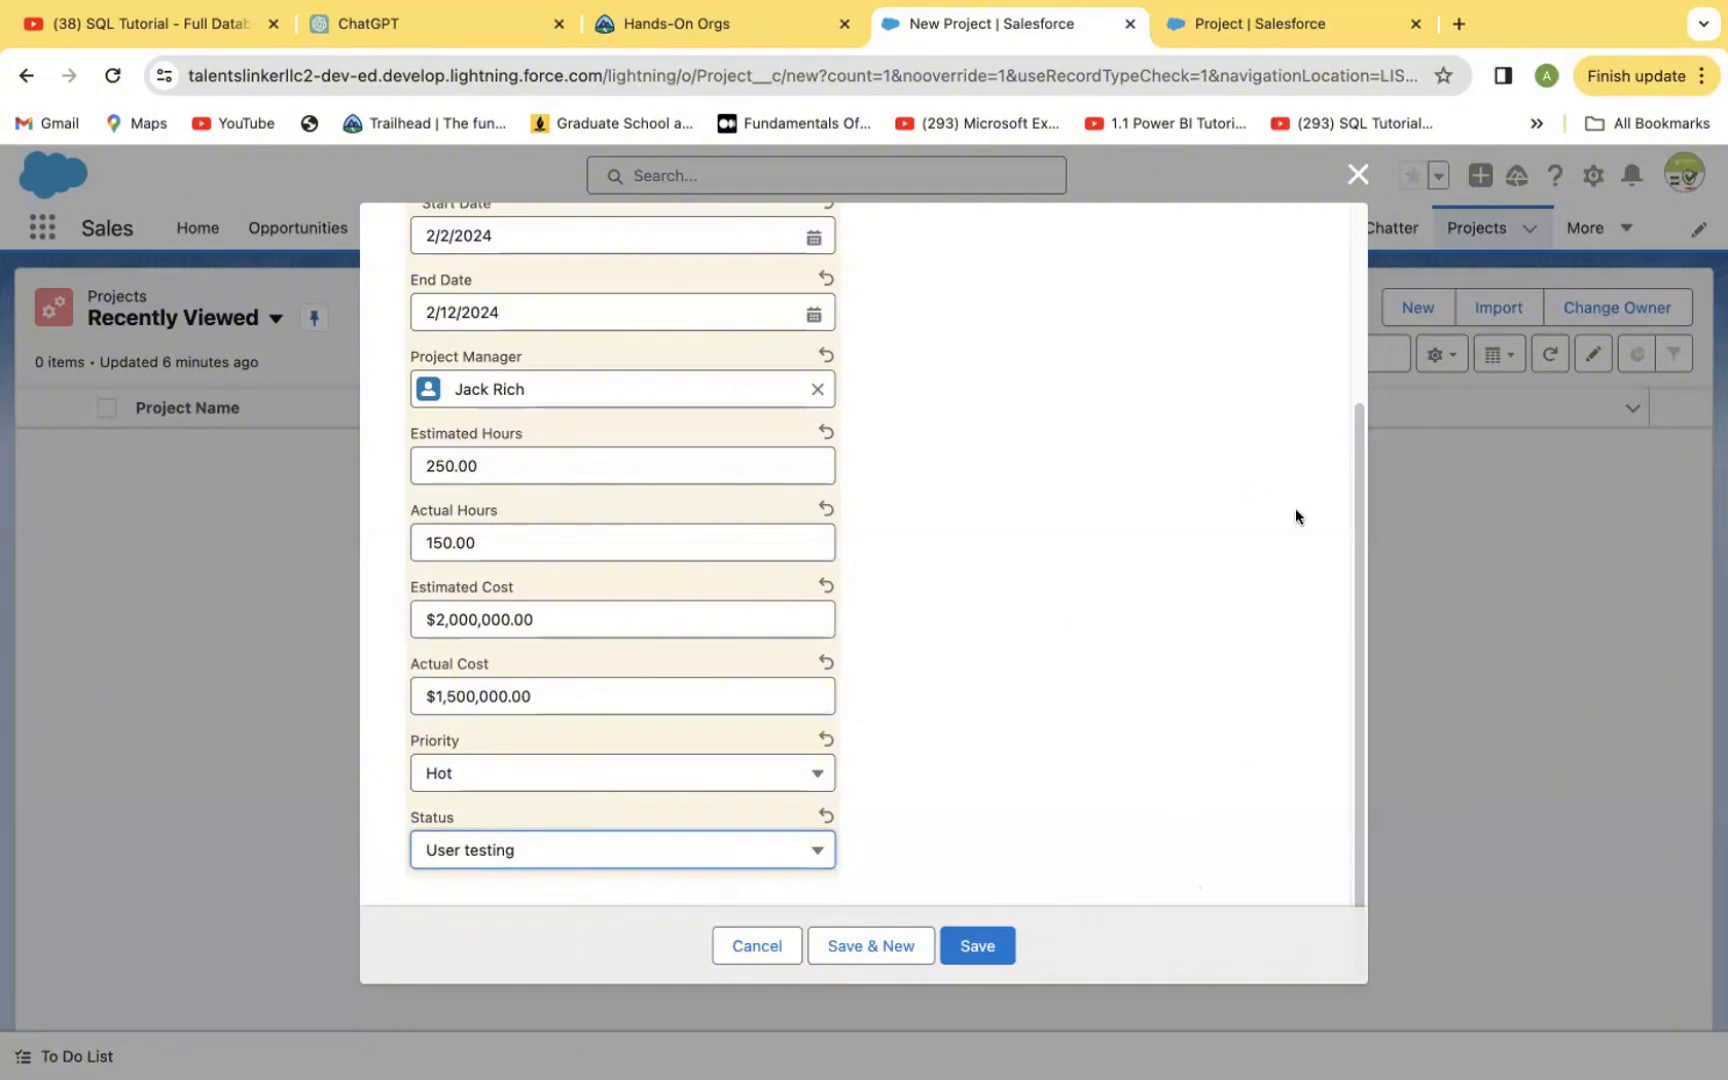
left_click_drag(1358, 565, 1316, 675)
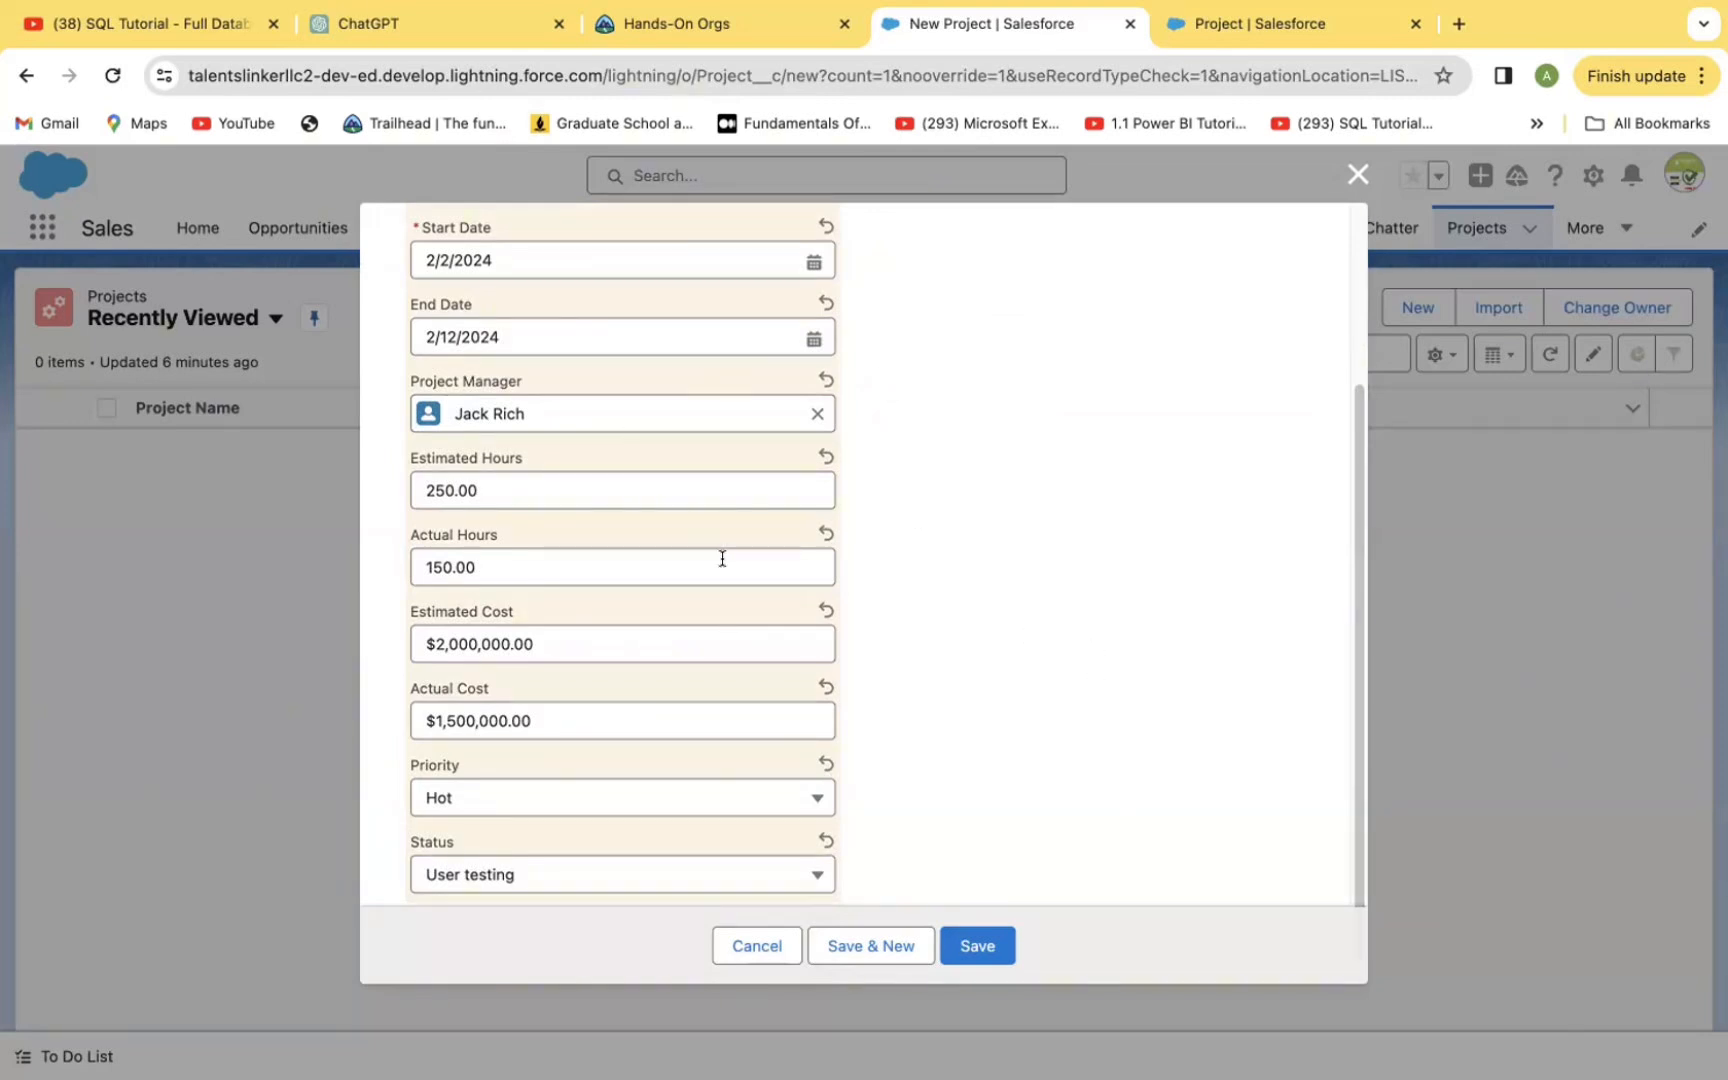
scroll(657, 510, "down", 1)
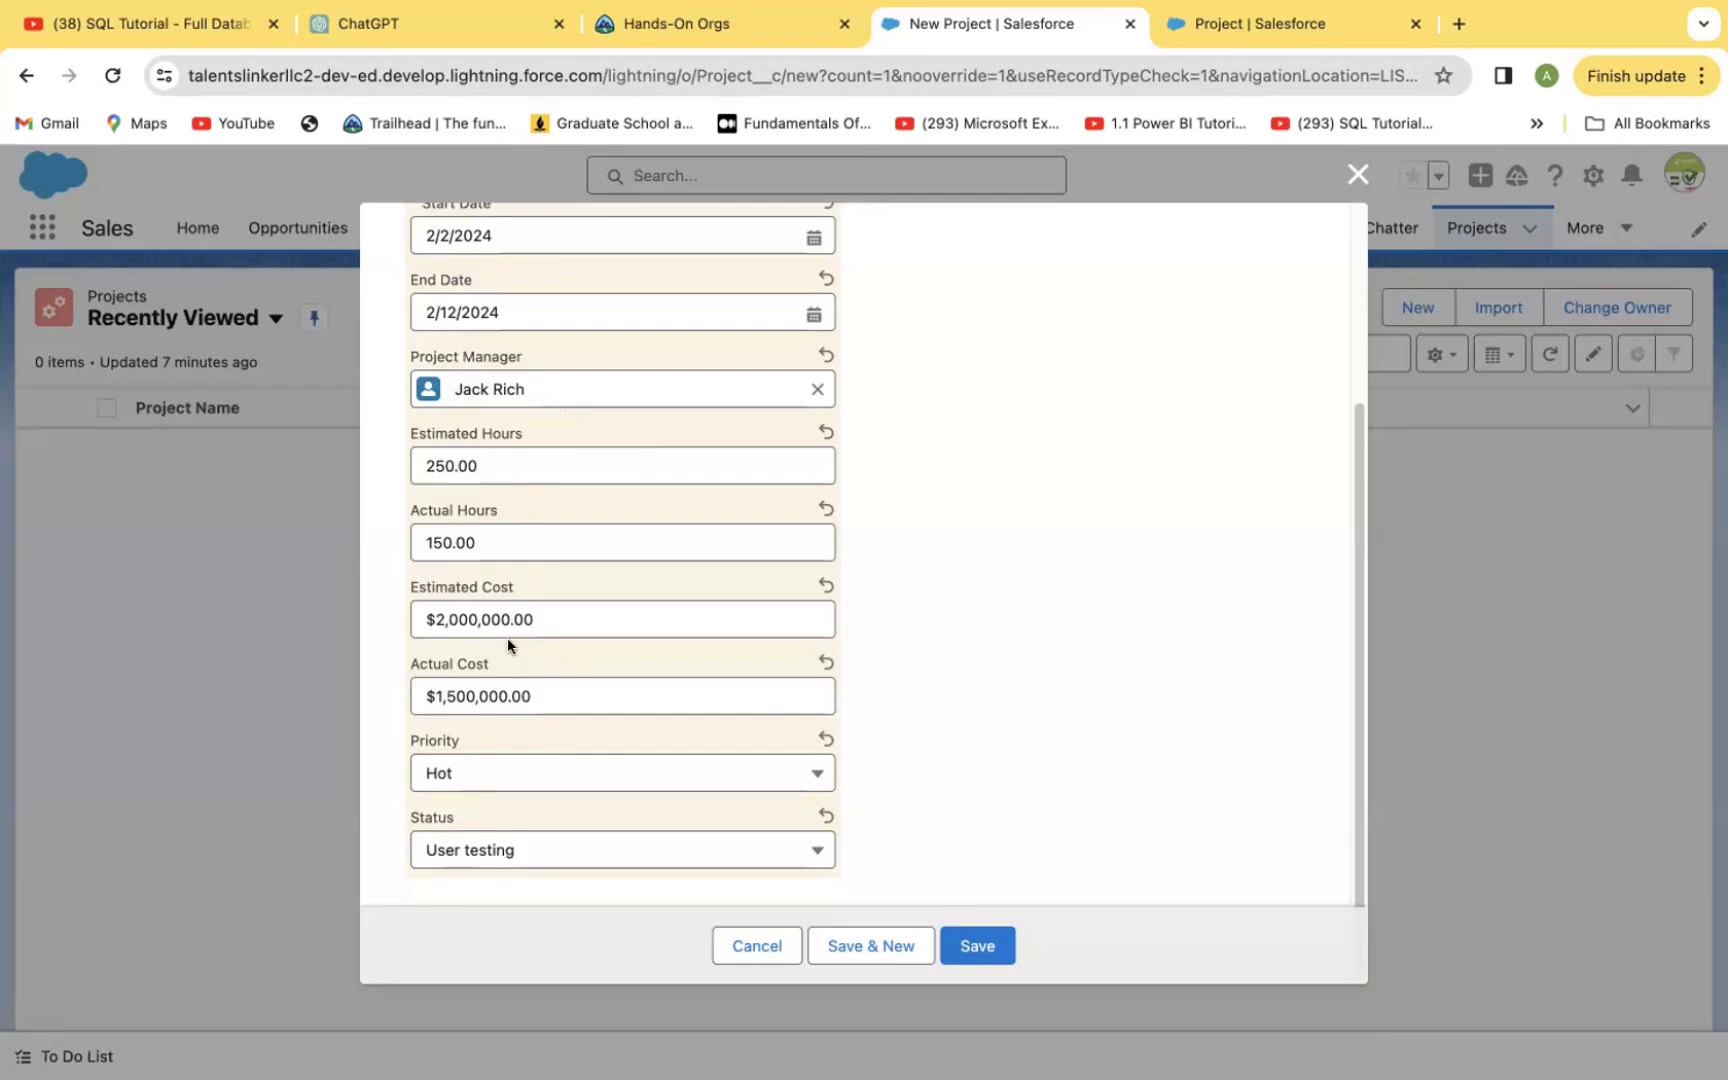
left_click(976, 946)
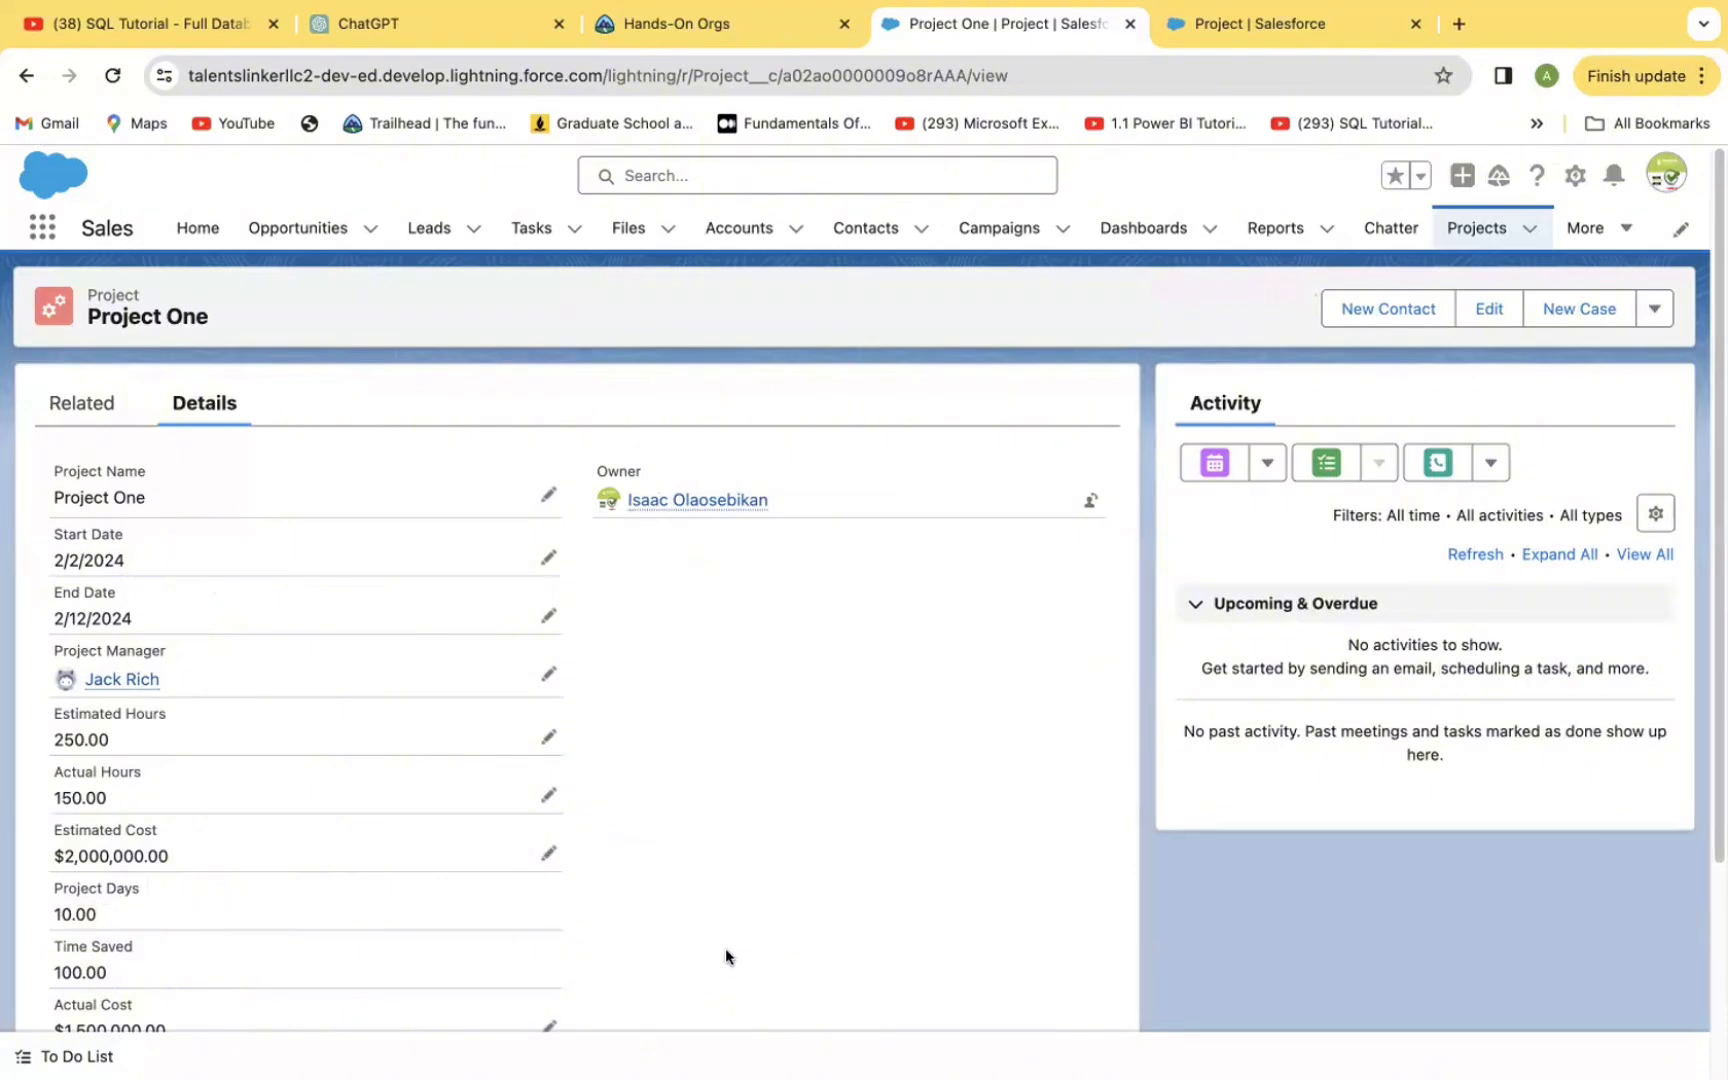
Step: Look through all the field values on the saved Project One record, including the calculated Project Days and Time Saved
scroll(725, 948, "down", 5)
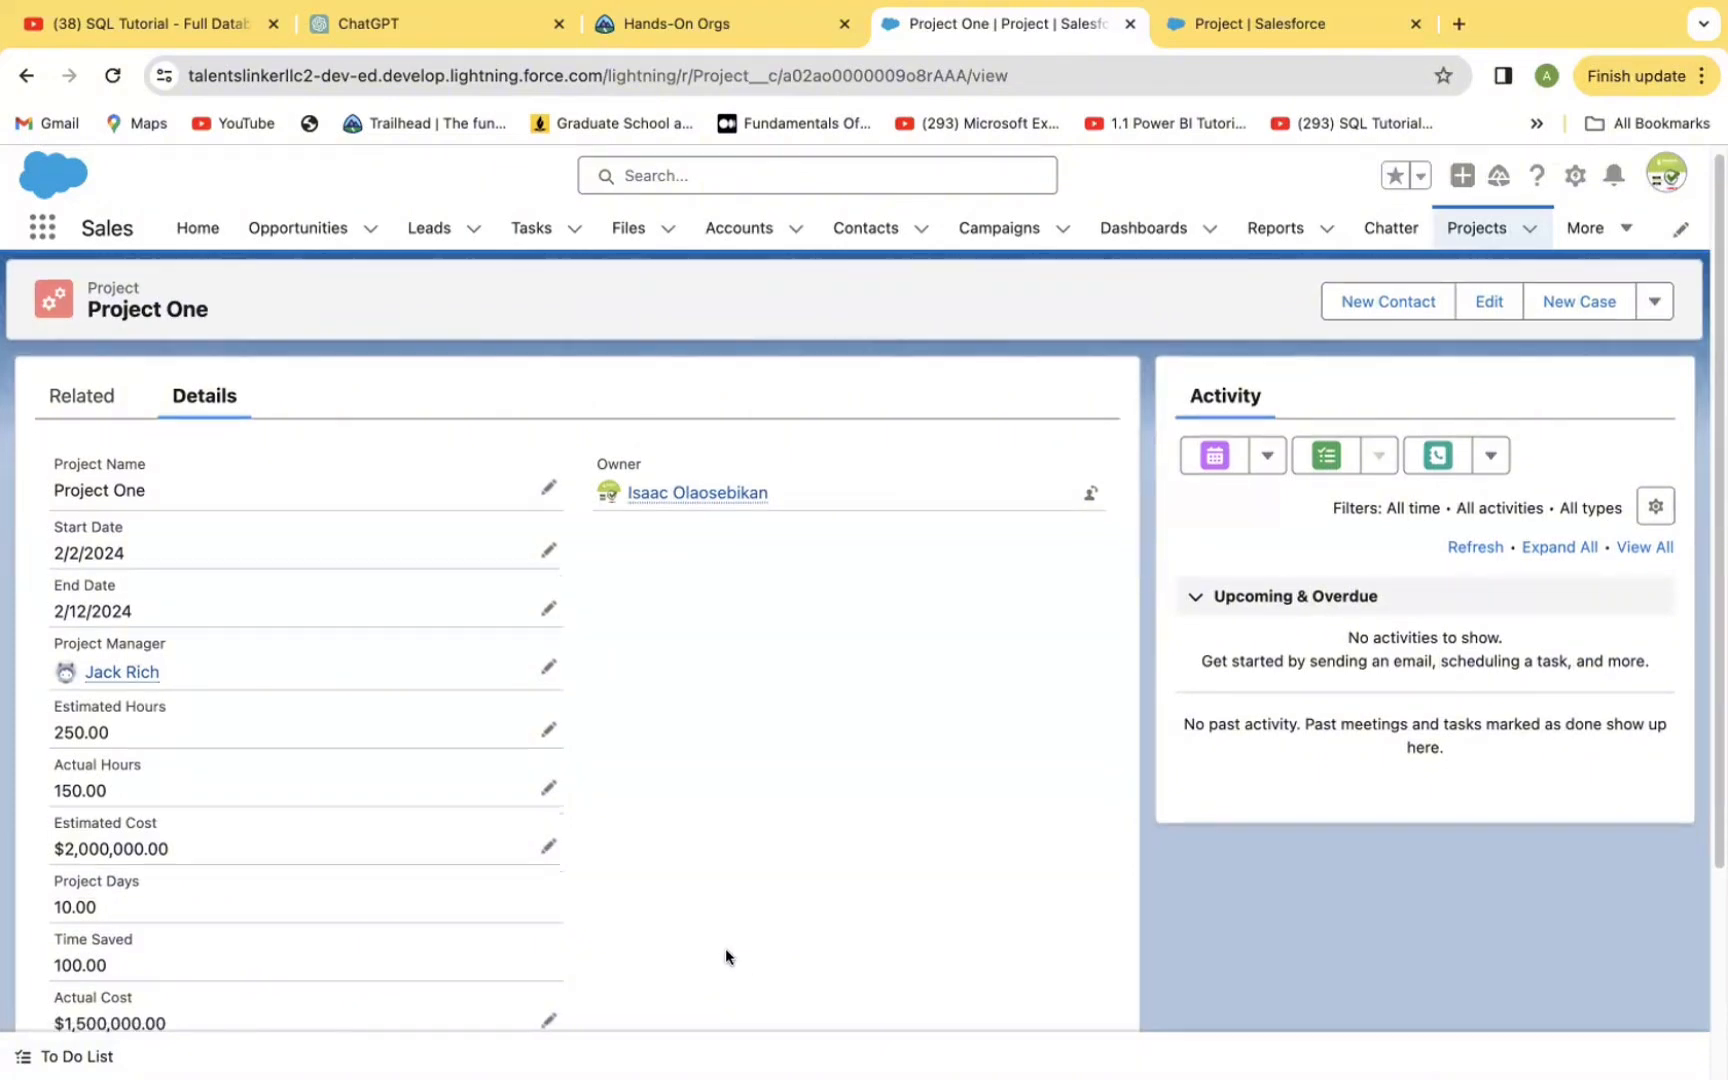
scroll(725, 948, "down", 1)
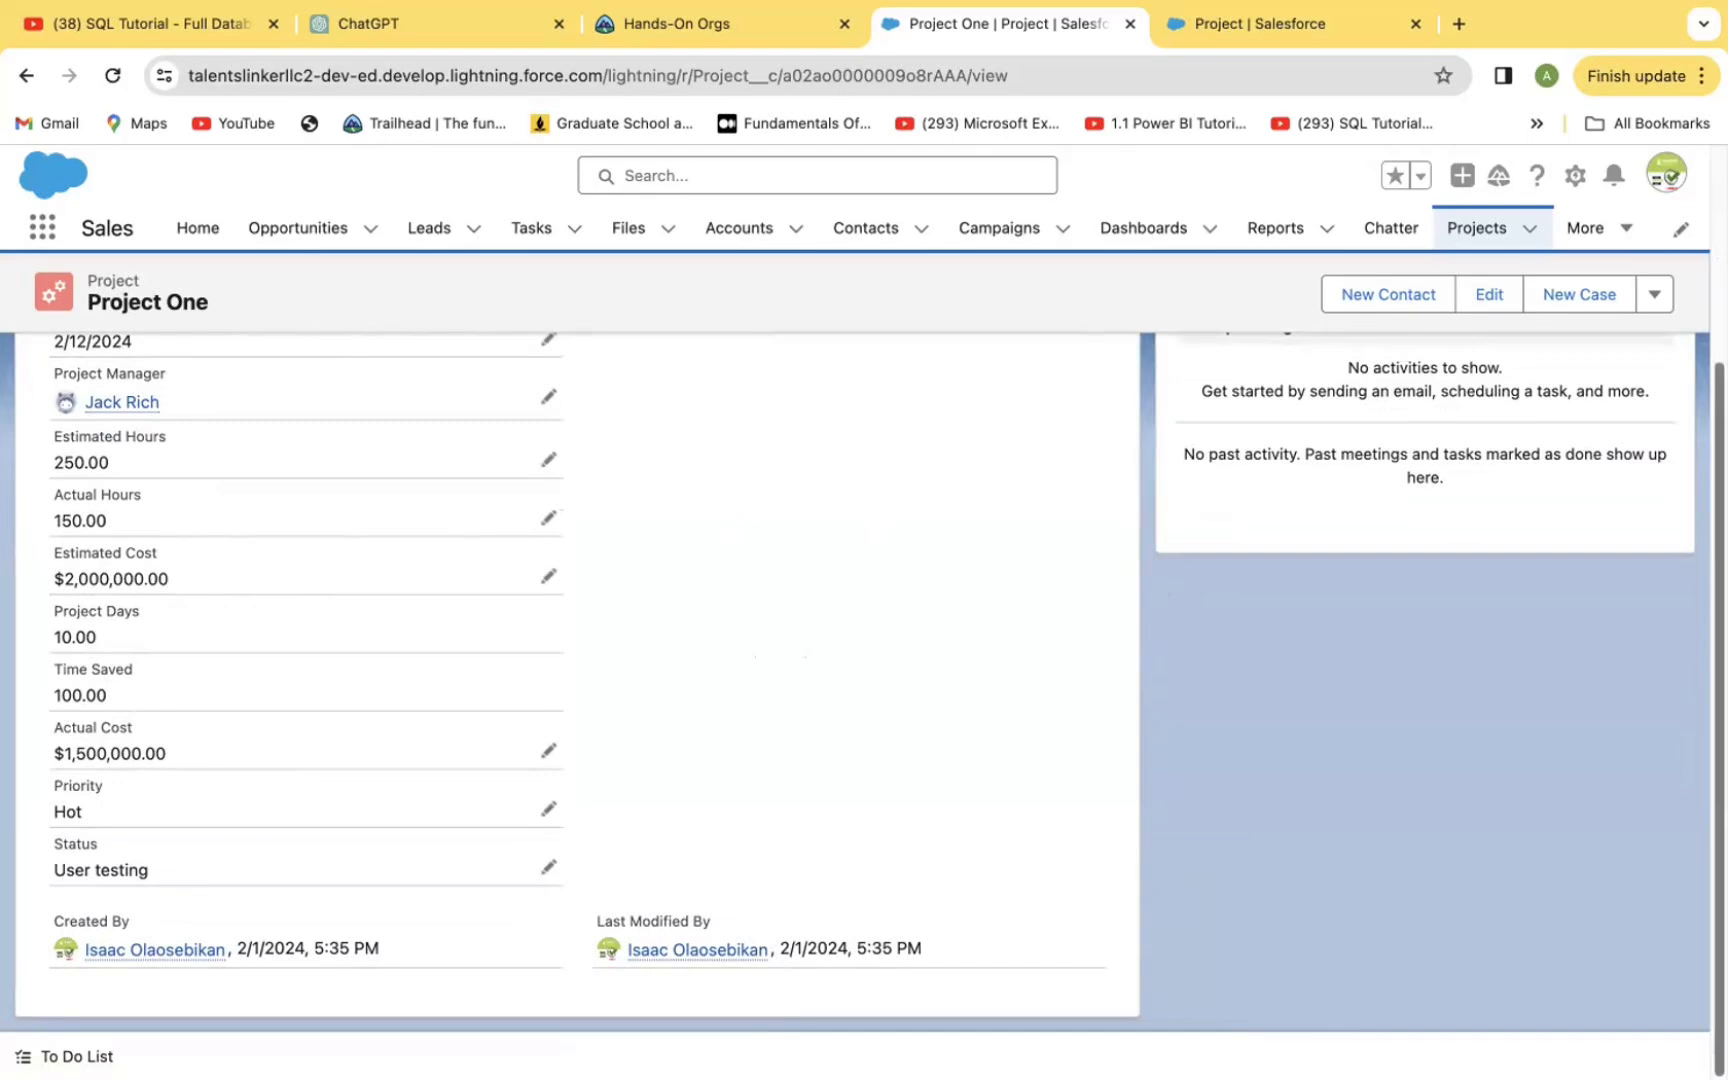
left_click_drag(1720, 640, 1720, 428)
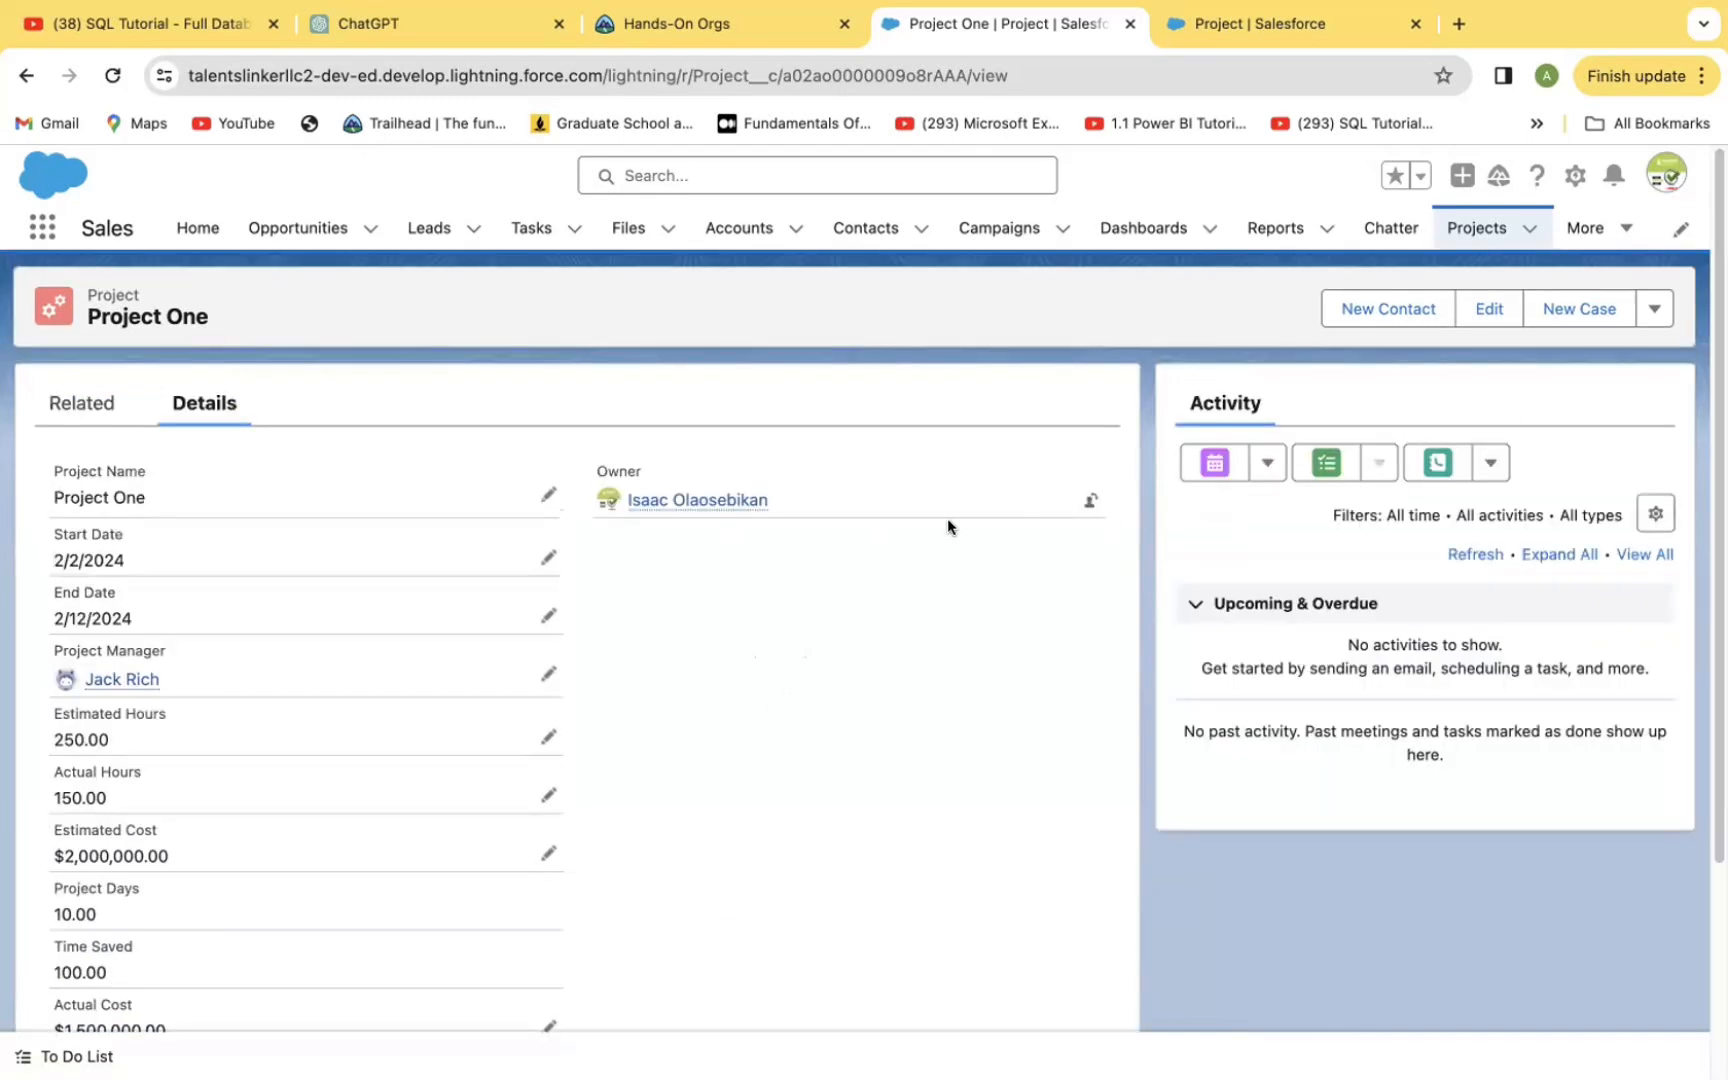
Step: Go to the Object Manager in Setup, search for Project and open the custom Project object
left_click(1574, 178)
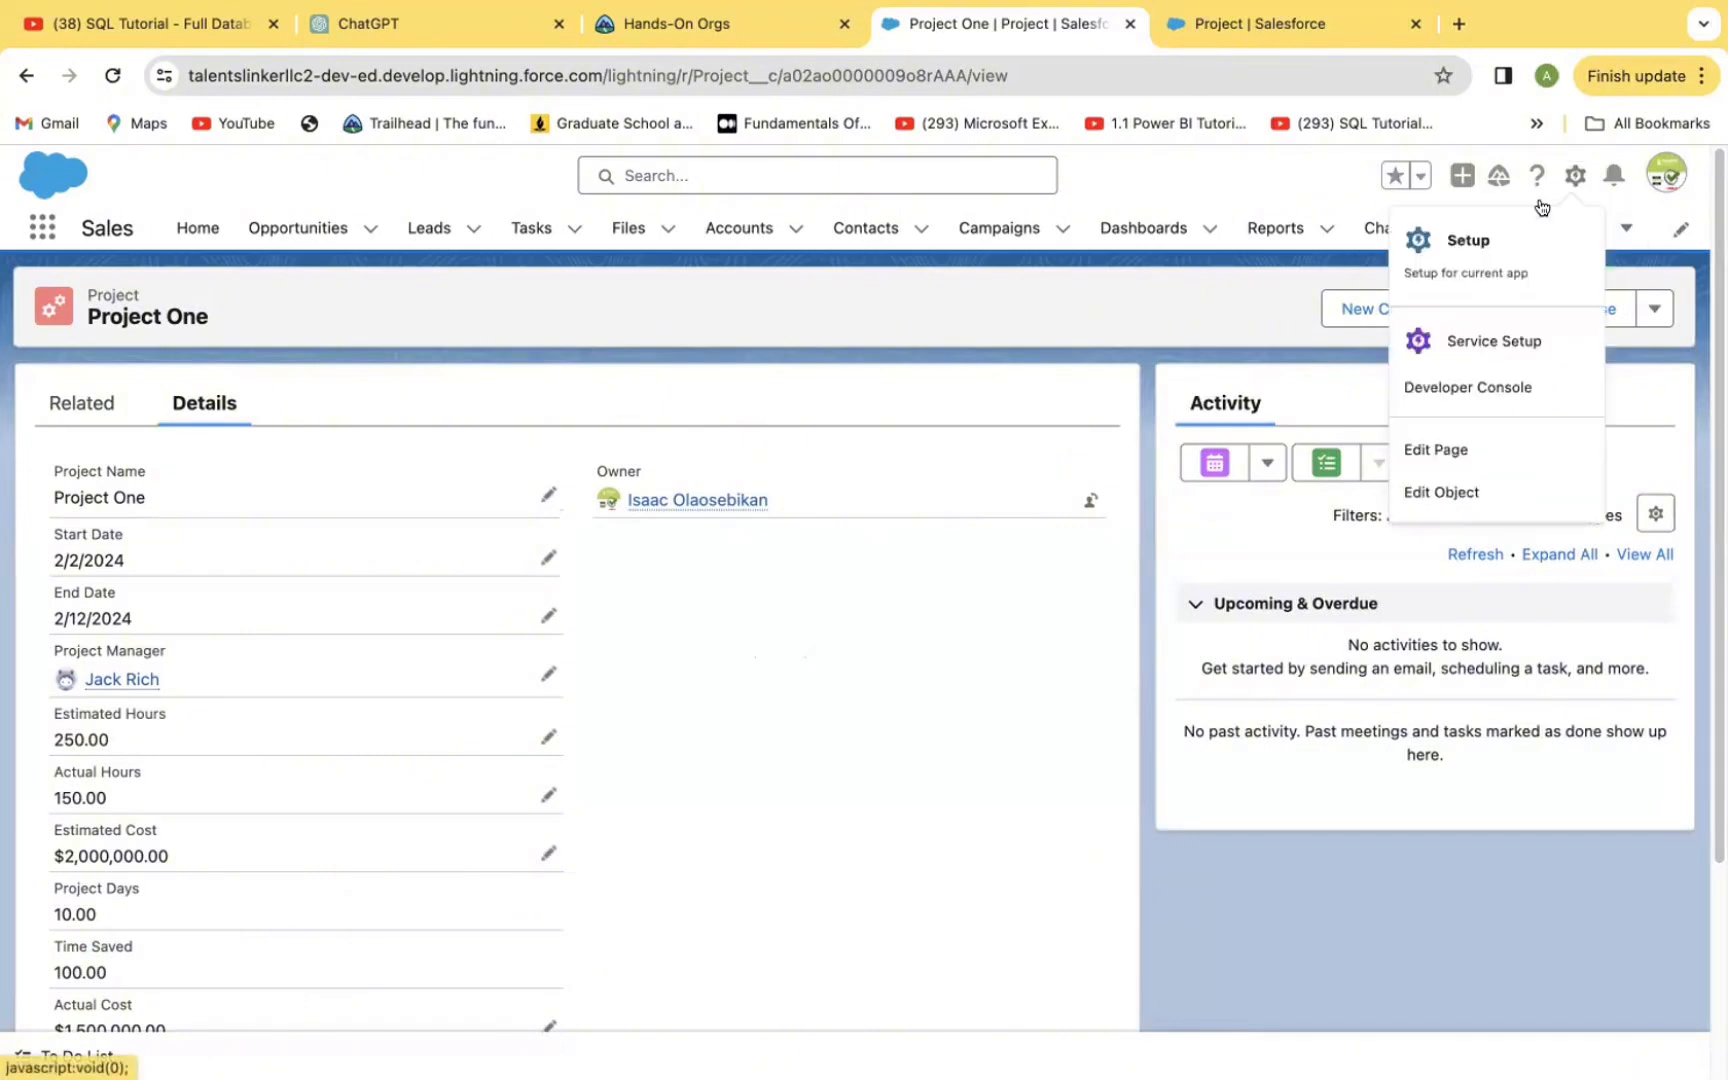
left_click(1436, 236)
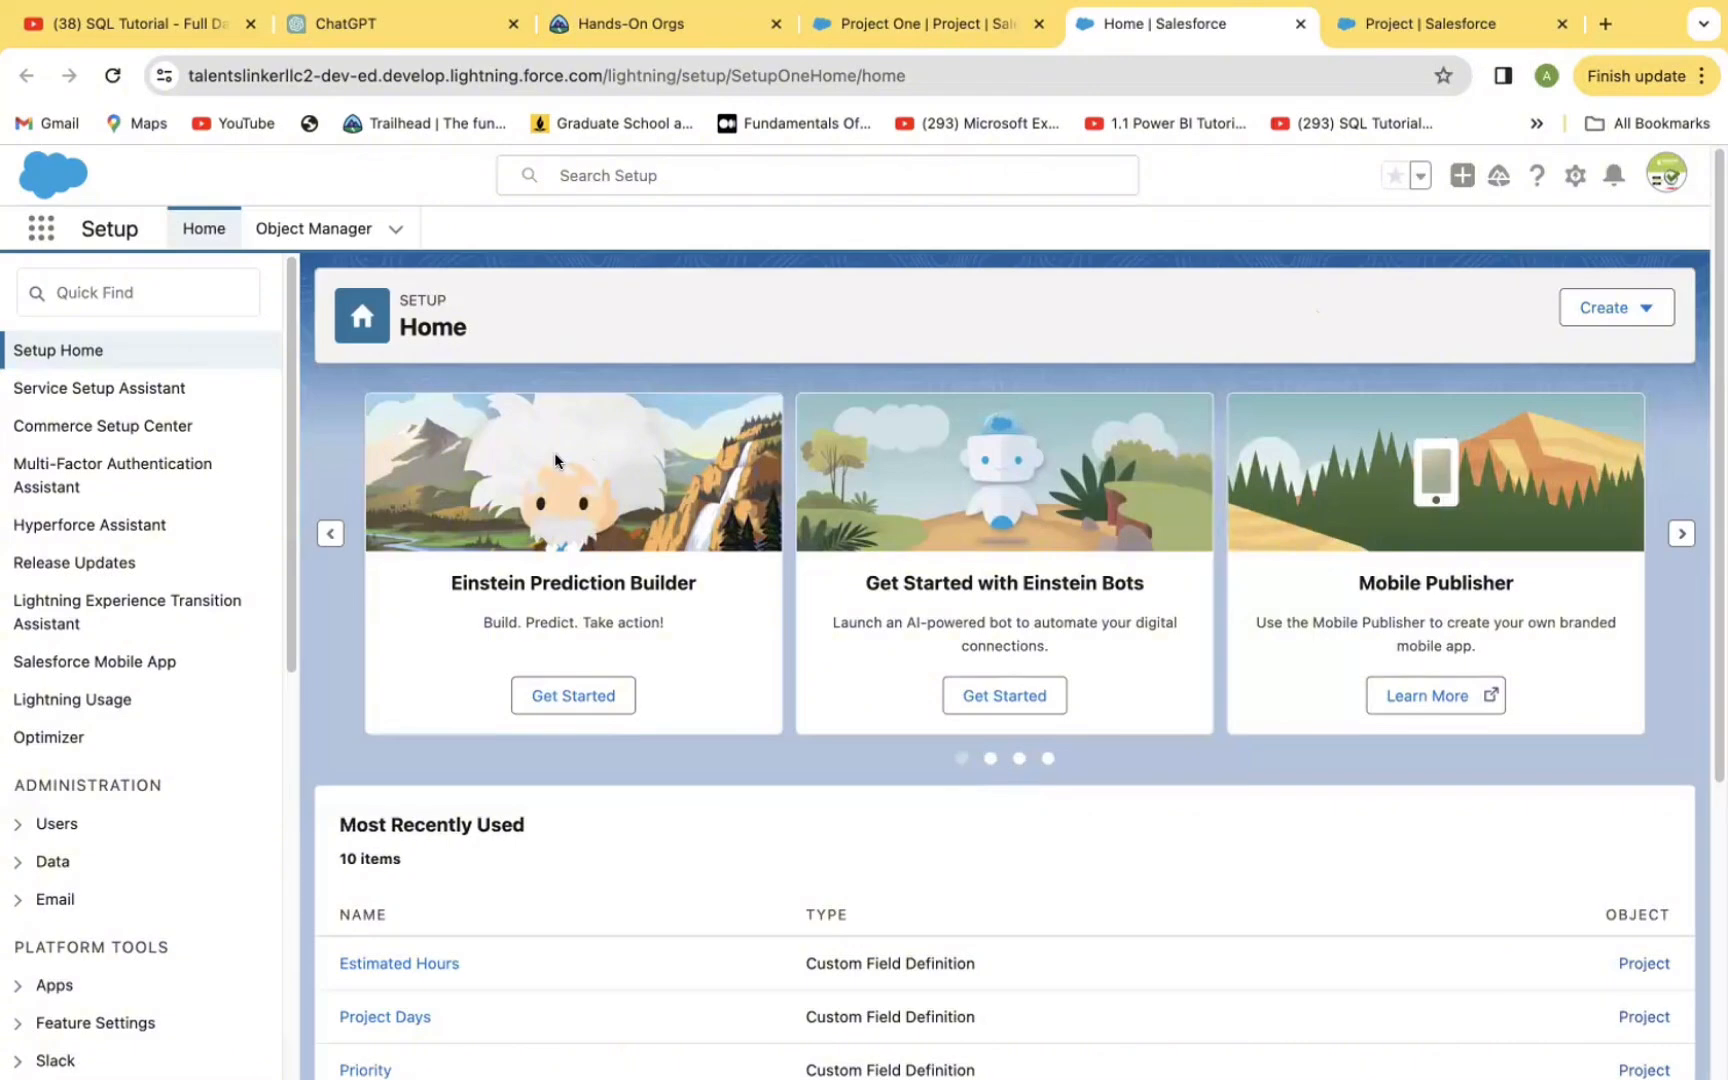
left_click(224, 295)
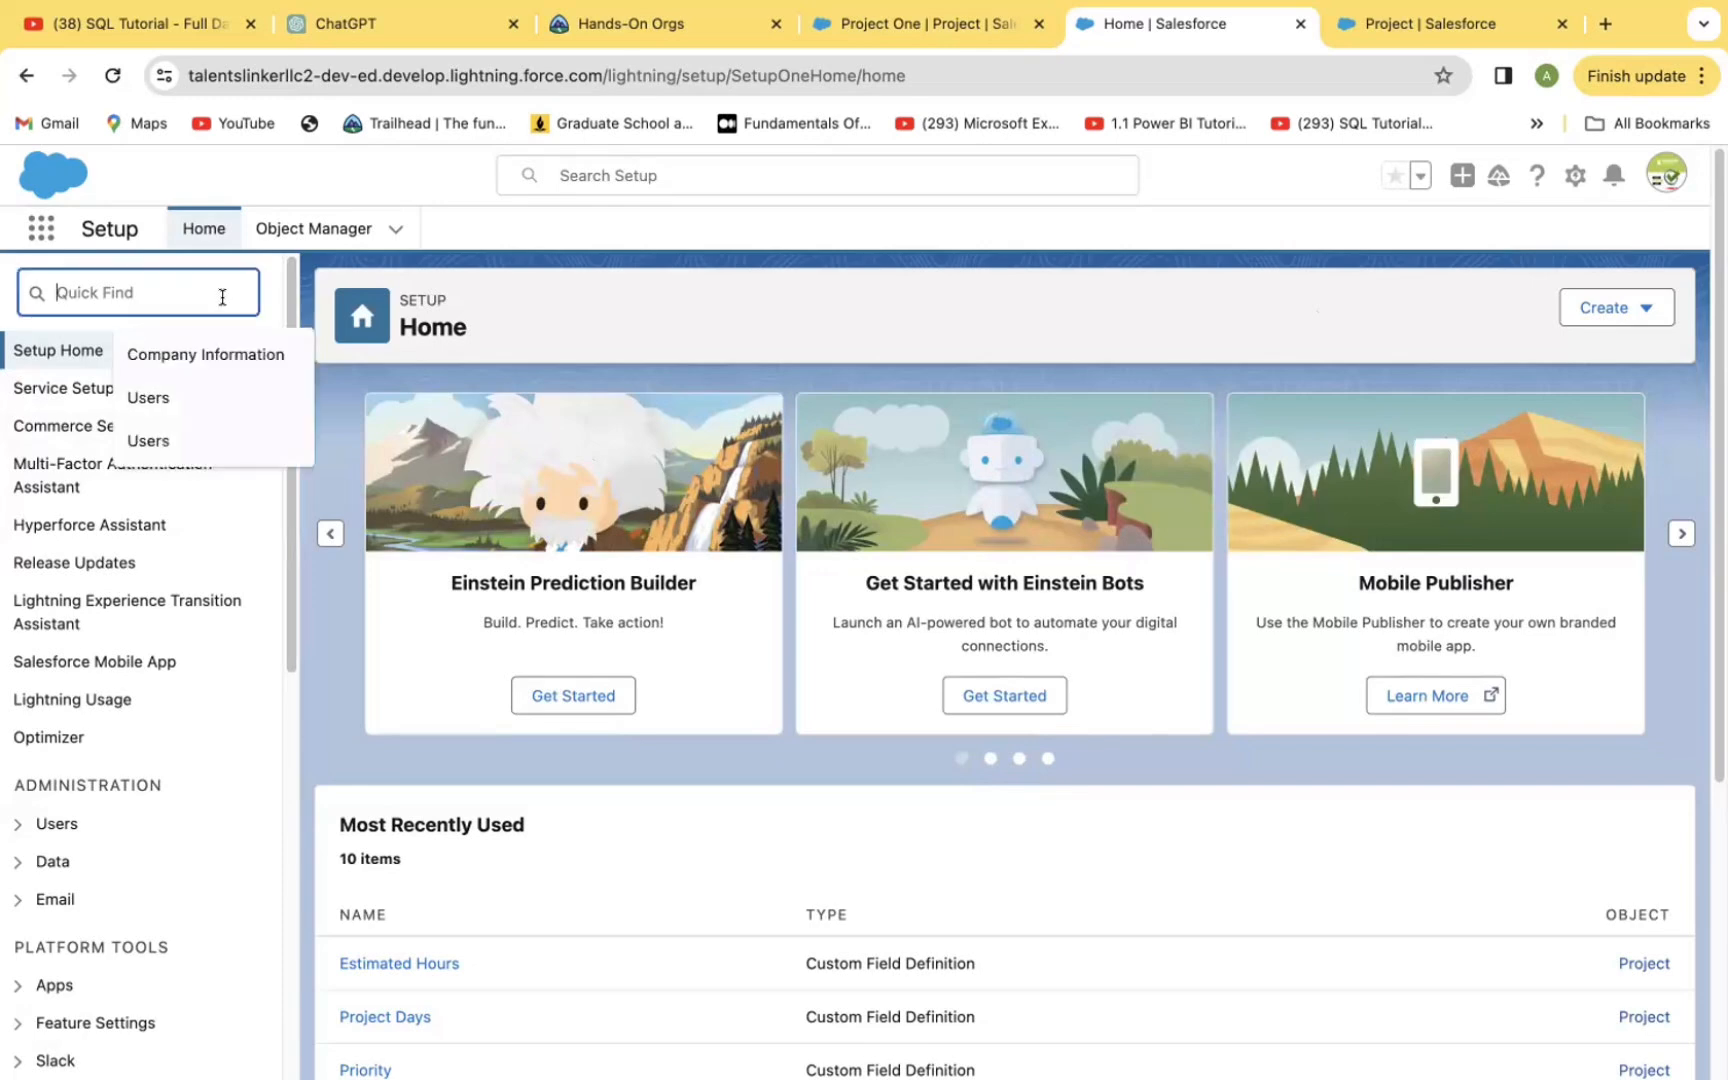
left_click(290, 229)
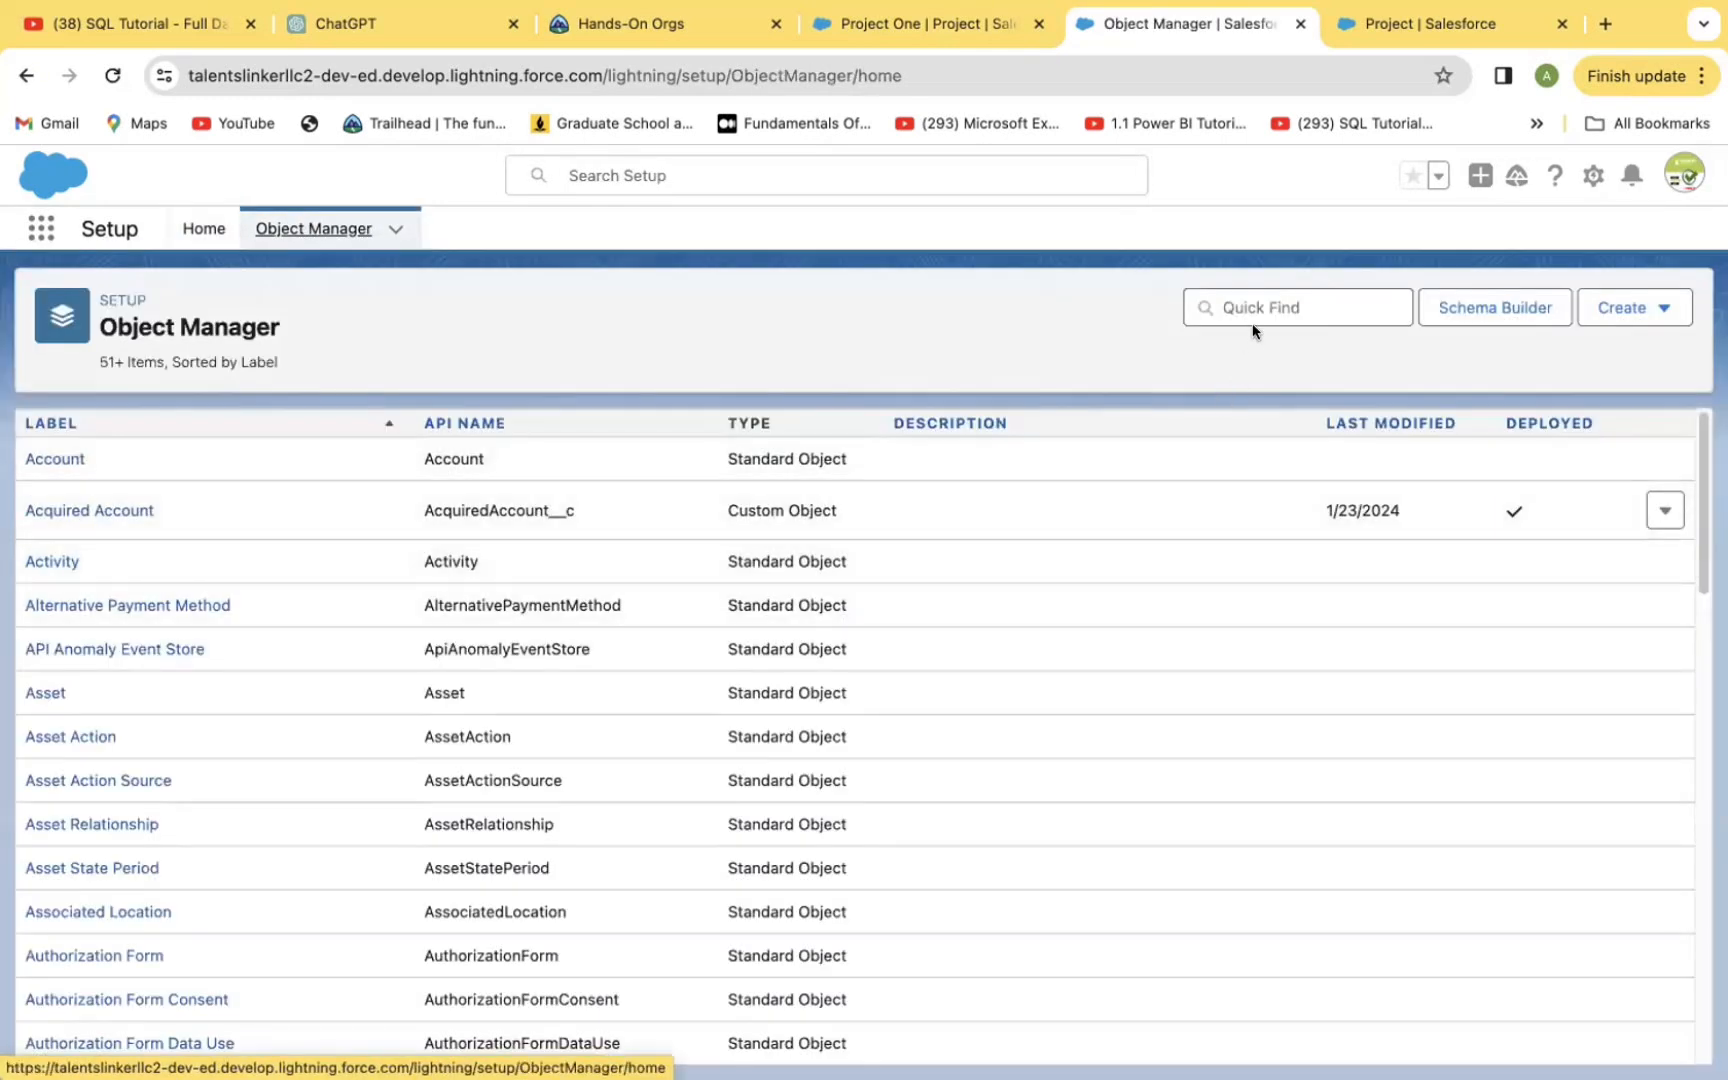
left_click(1255, 299)
type("P")
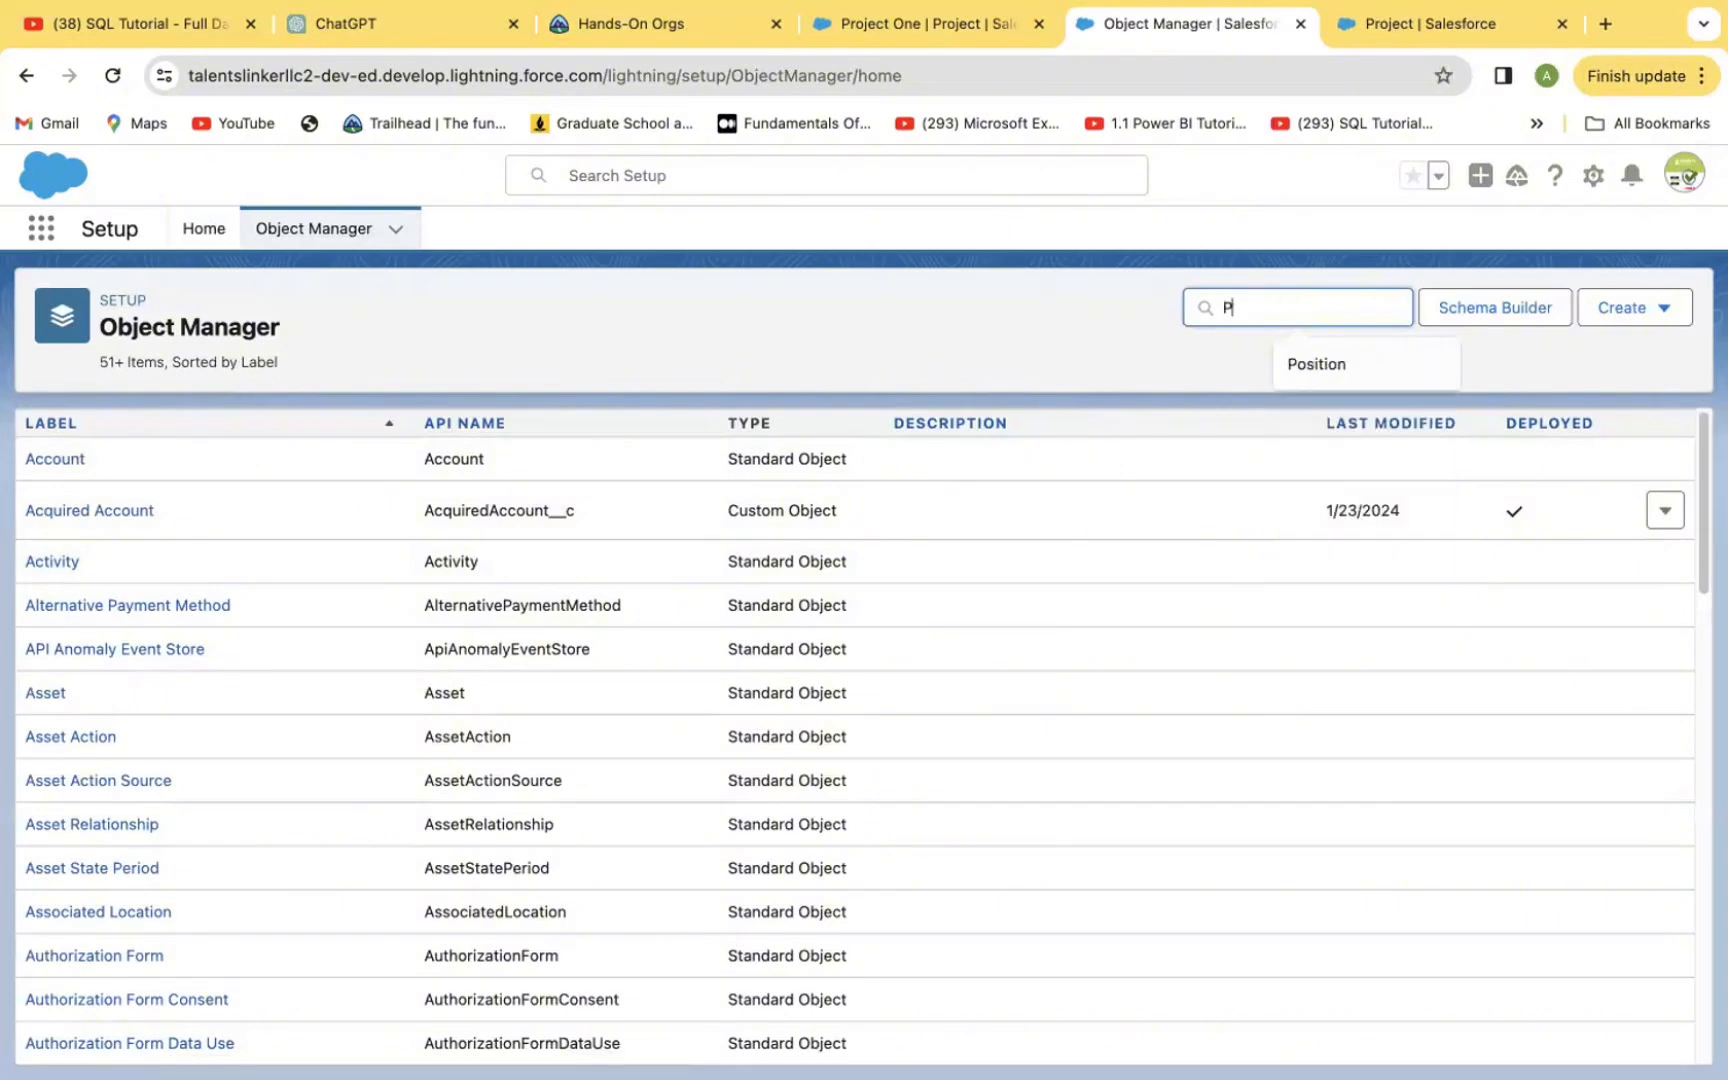
type("roject")
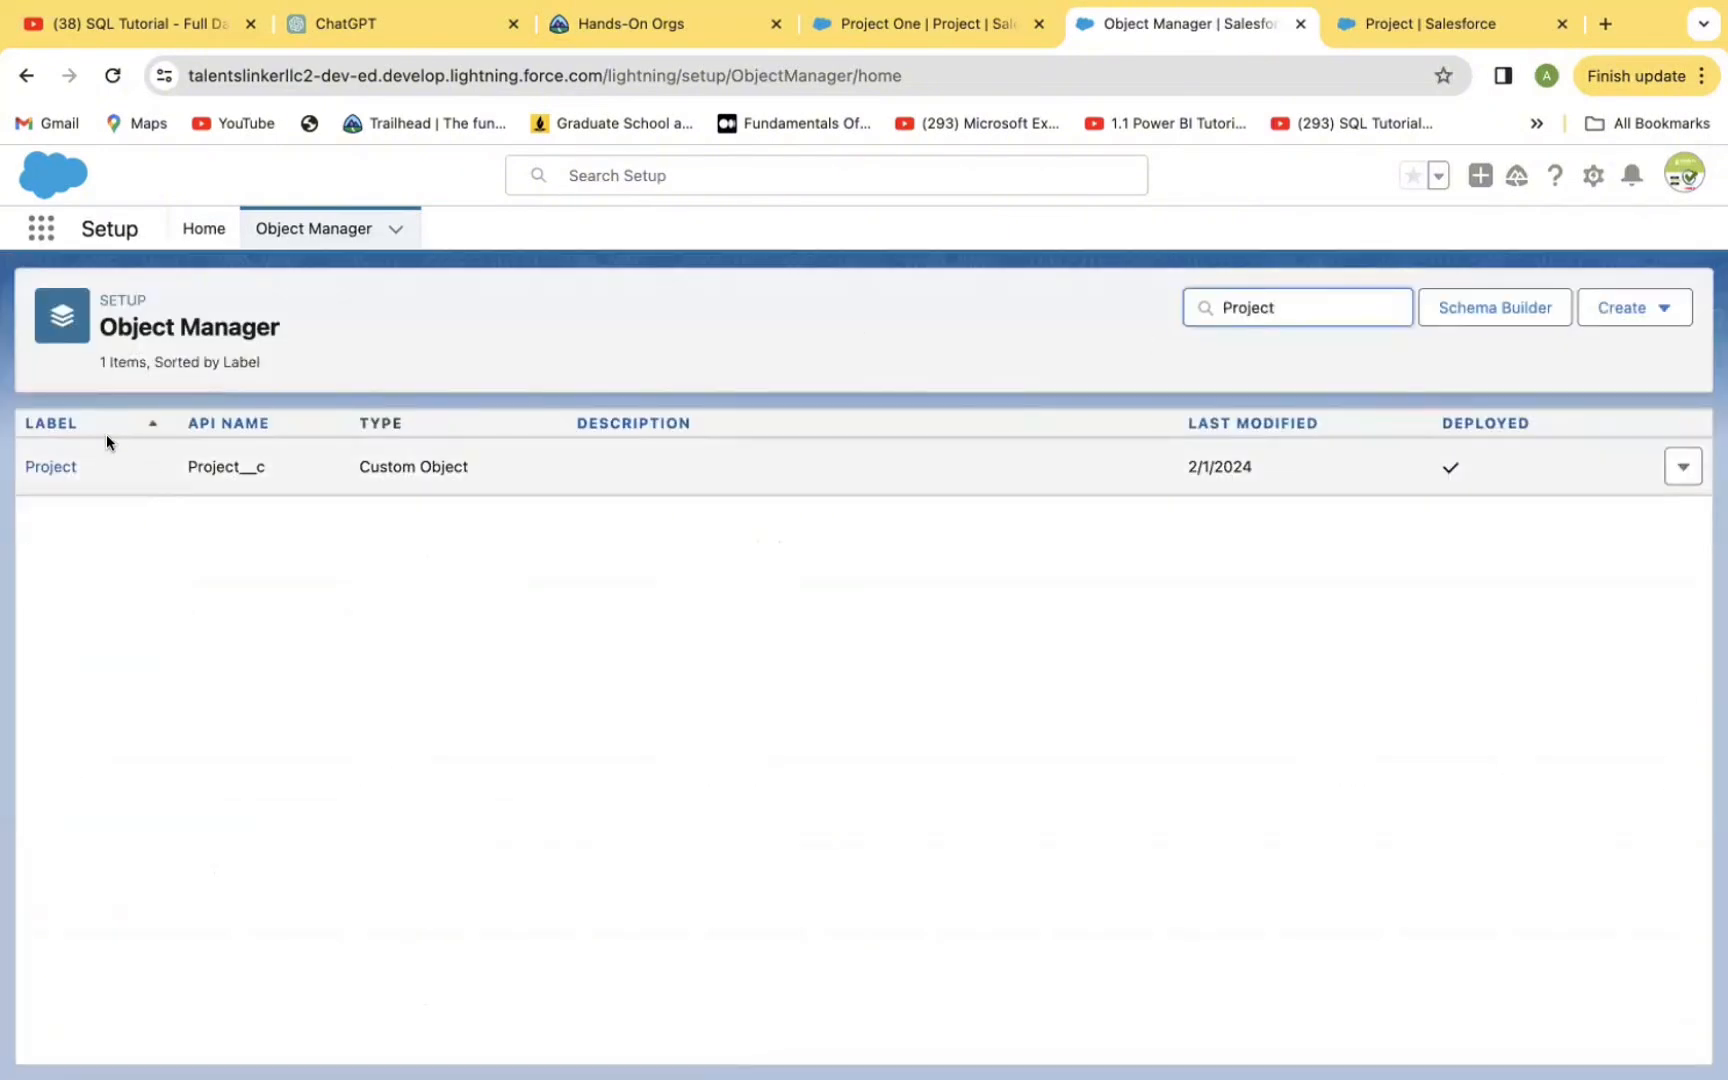
left_click(56, 465)
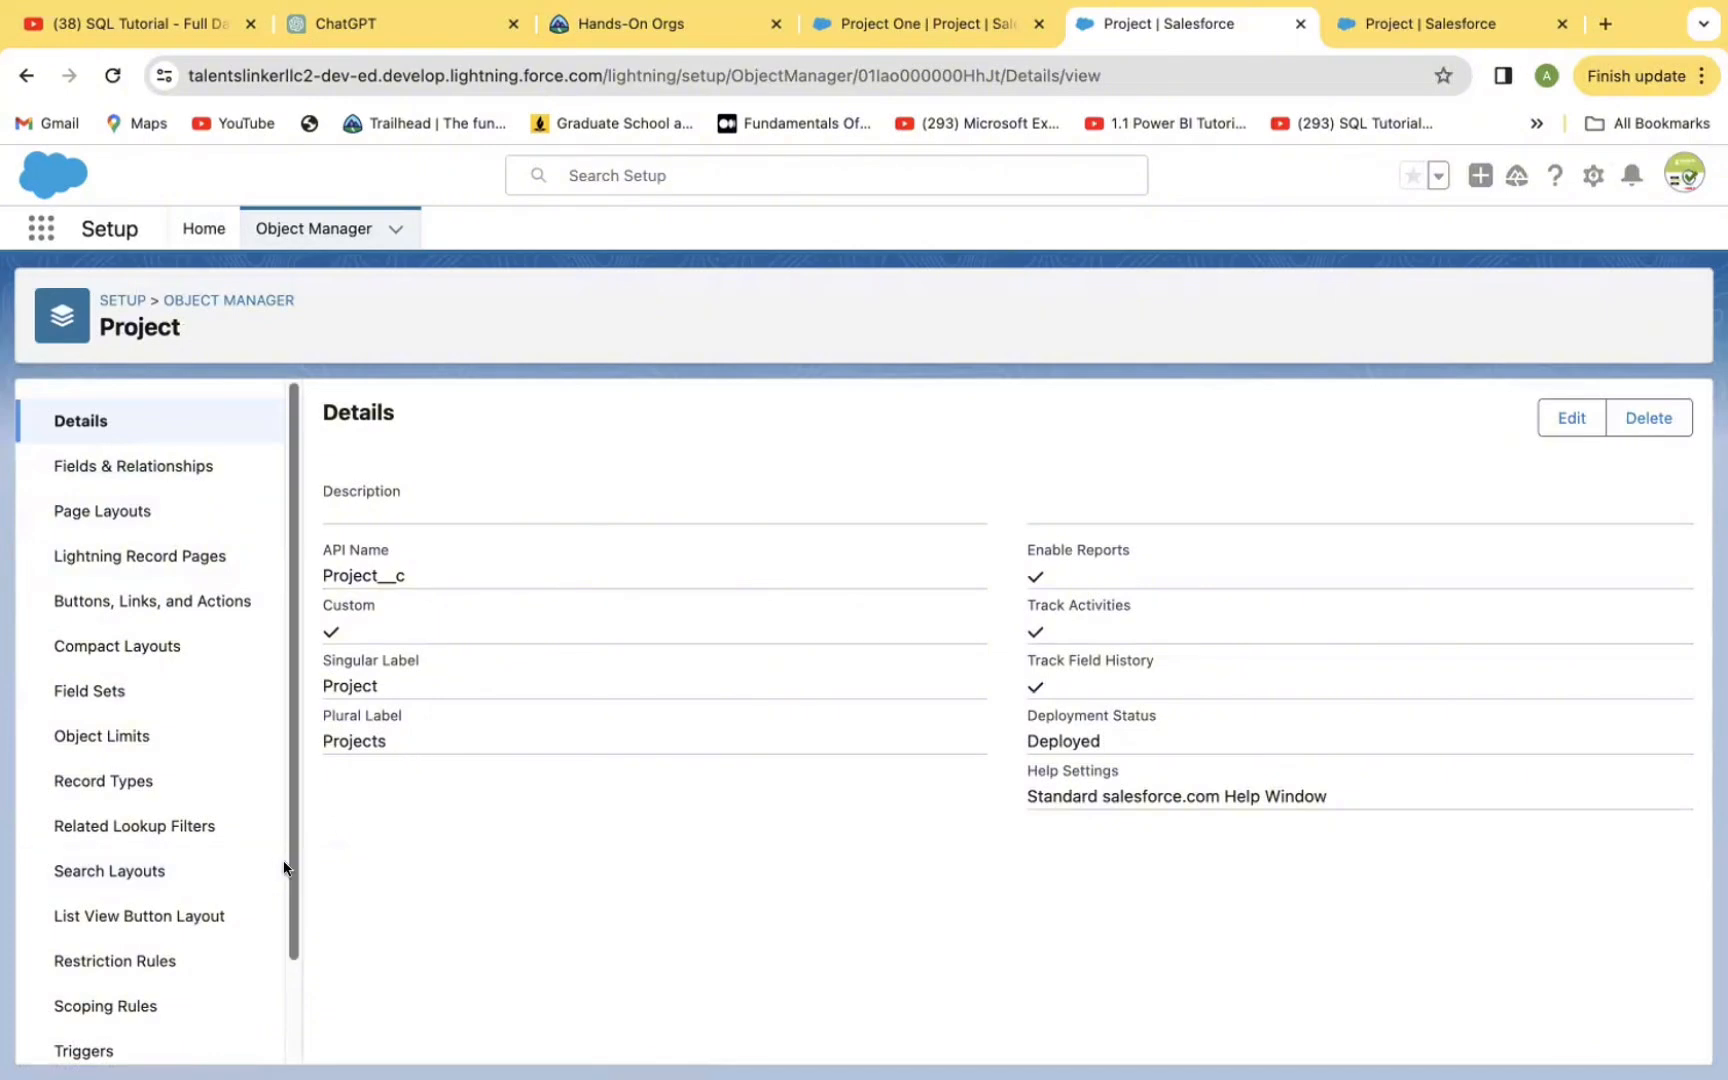
Step: Open the Project object's Project Layout for editing and bring its Information section into view
scroll(285, 890, "down", 2)
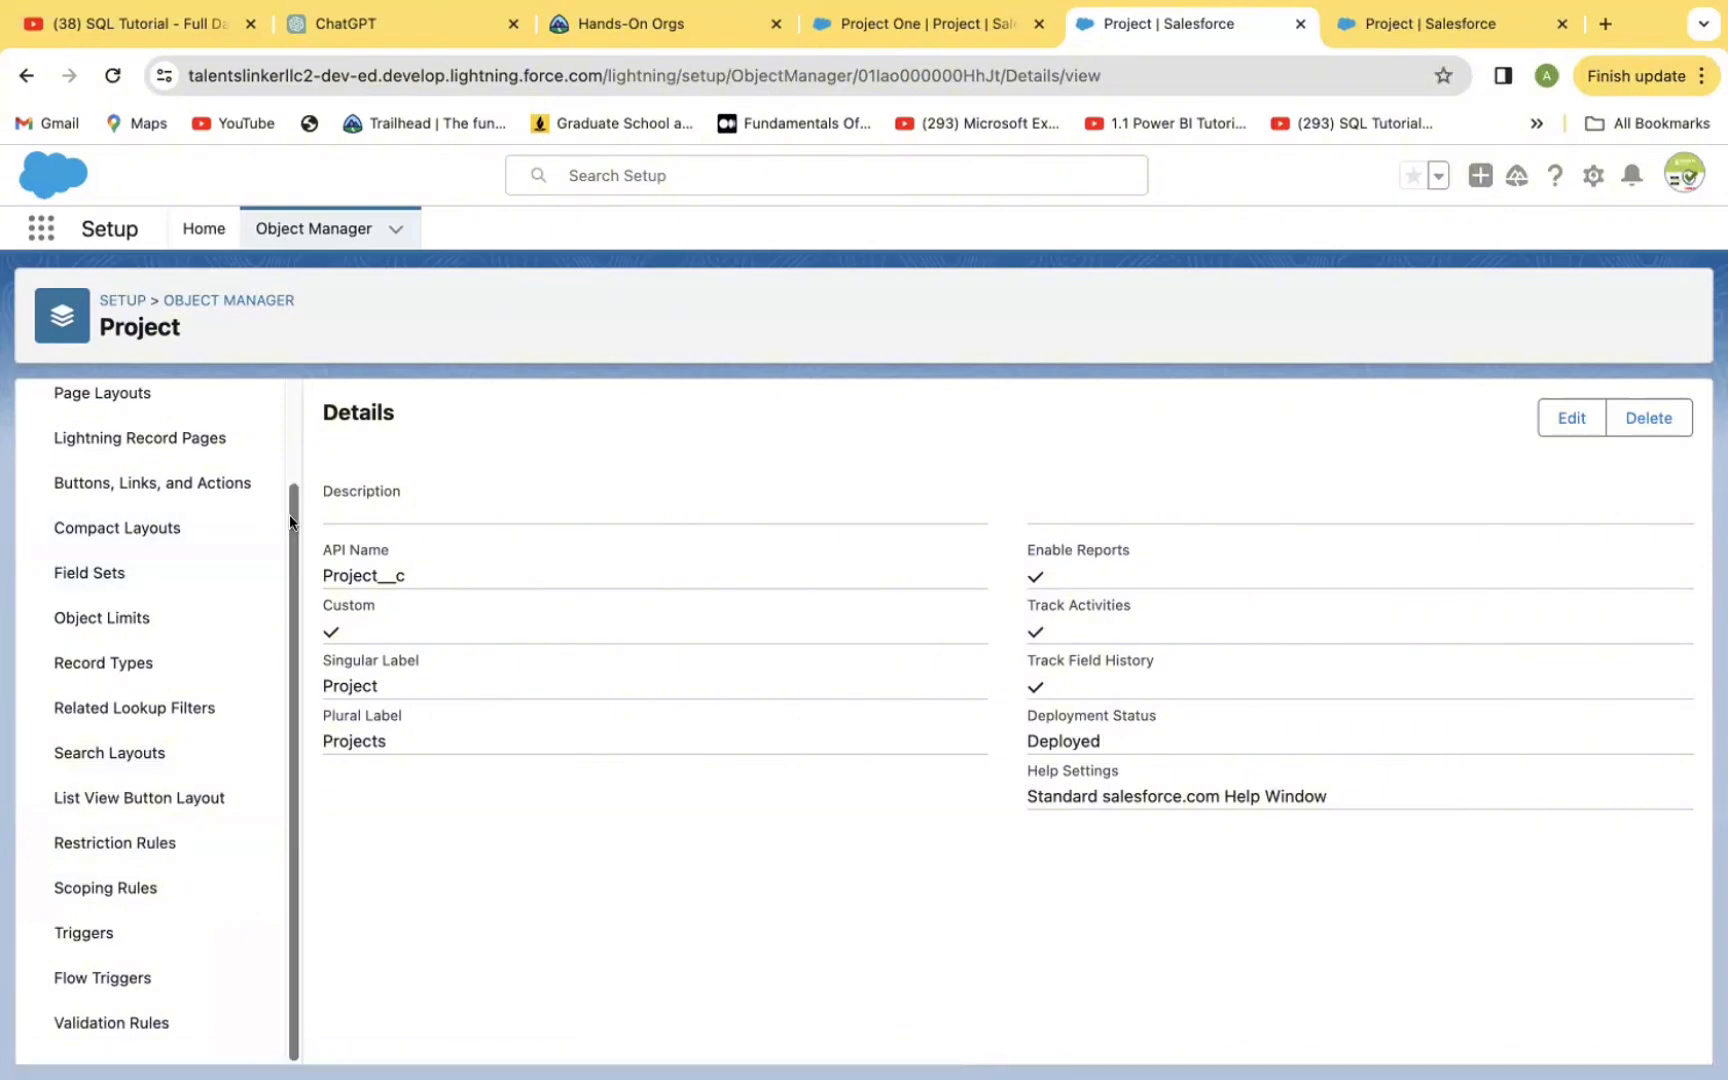
scroll(290, 500, "up", 2)
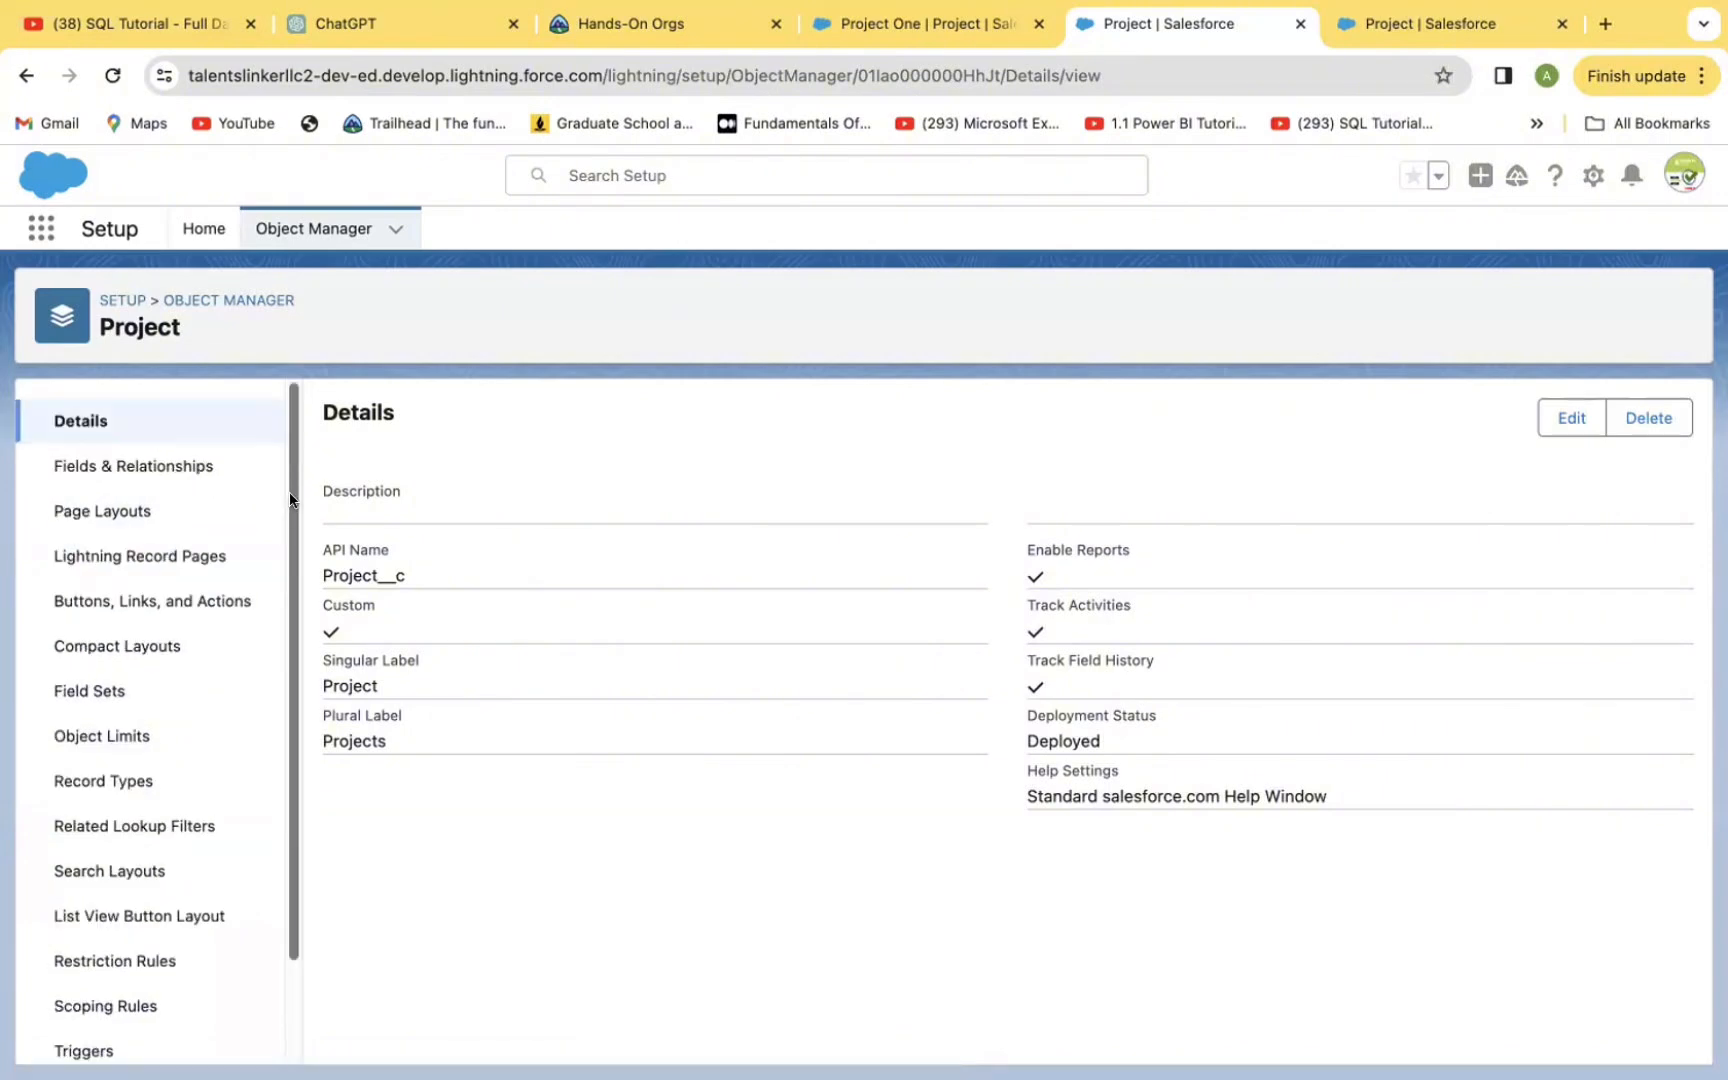
left_click(117, 515)
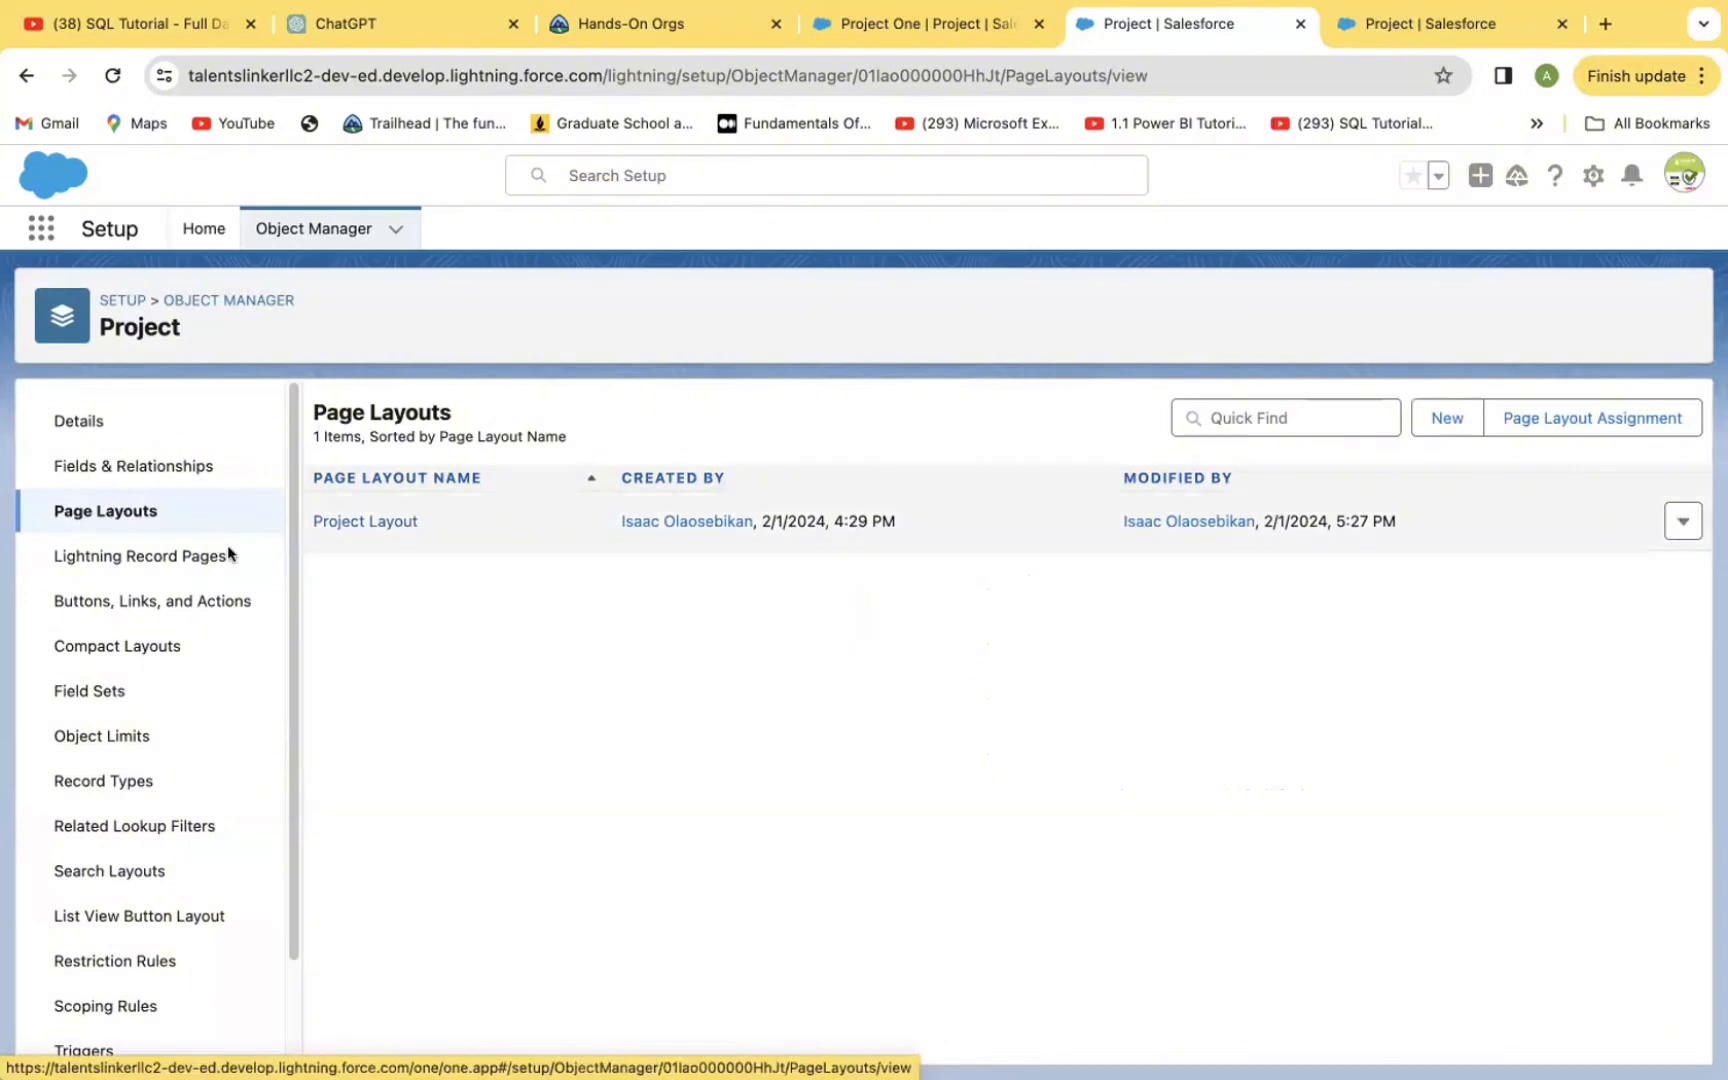
left_click(351, 519)
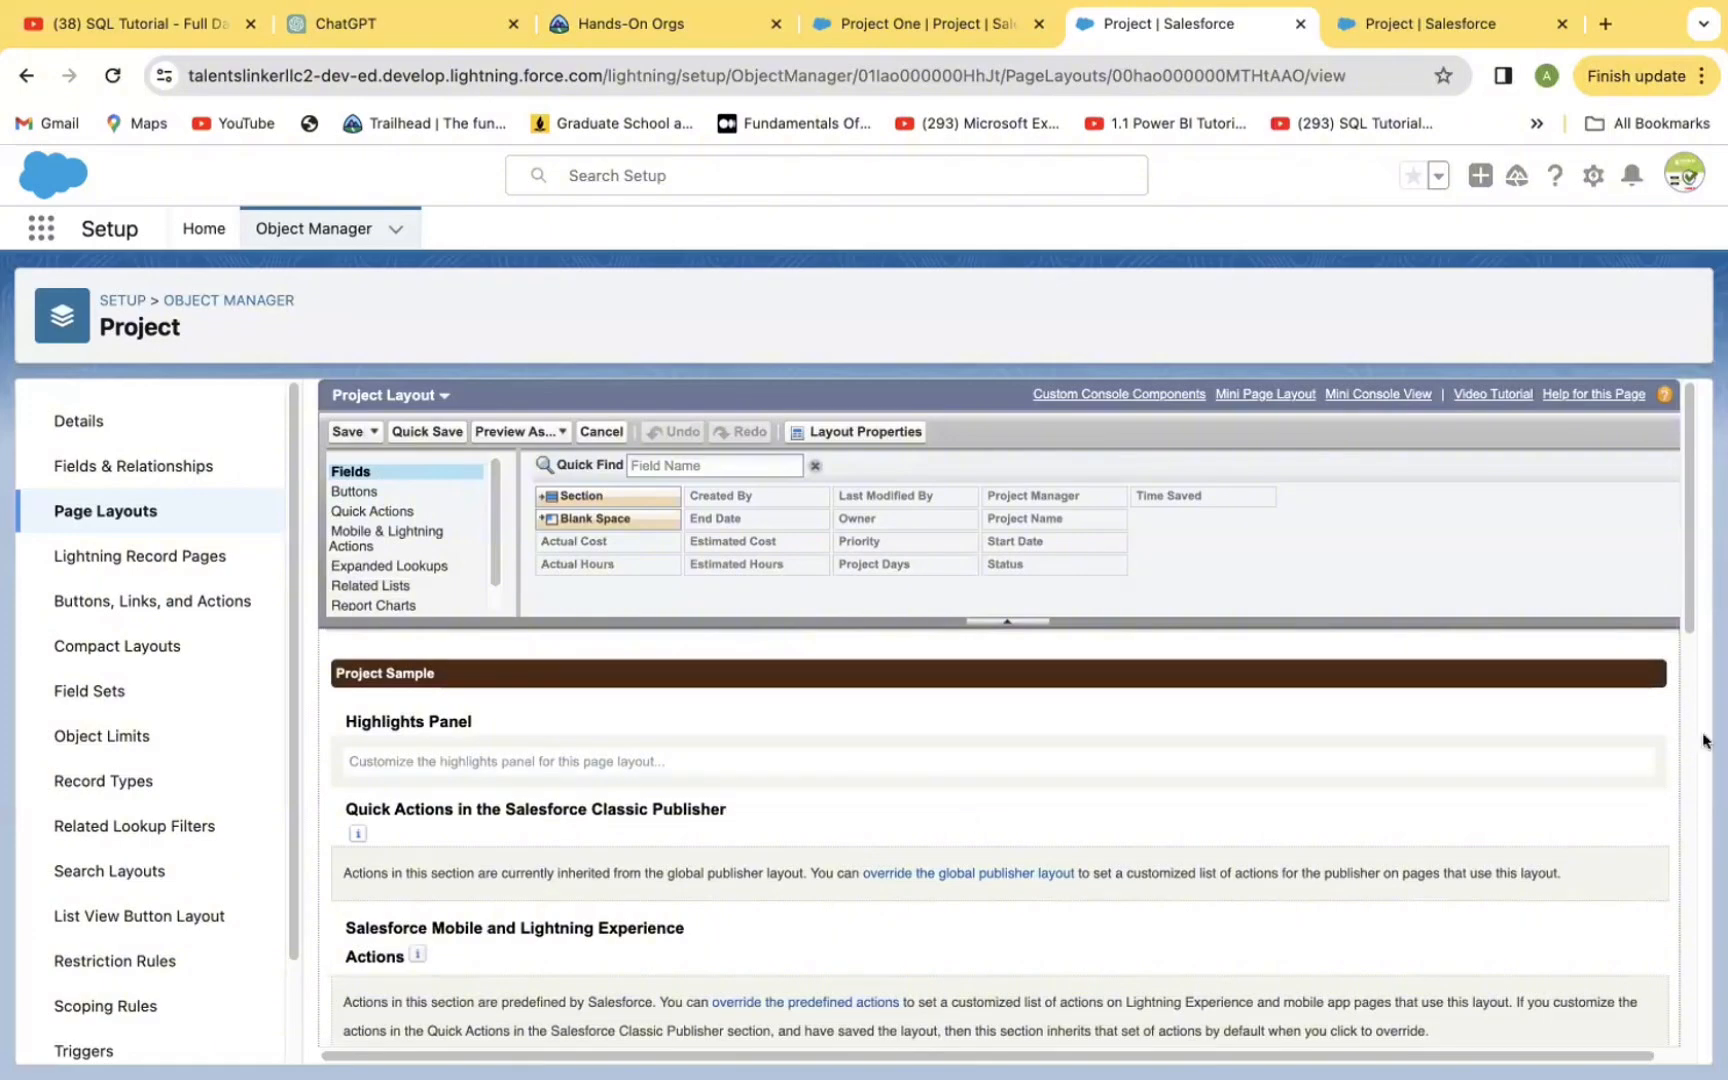
left_click(1685, 669)
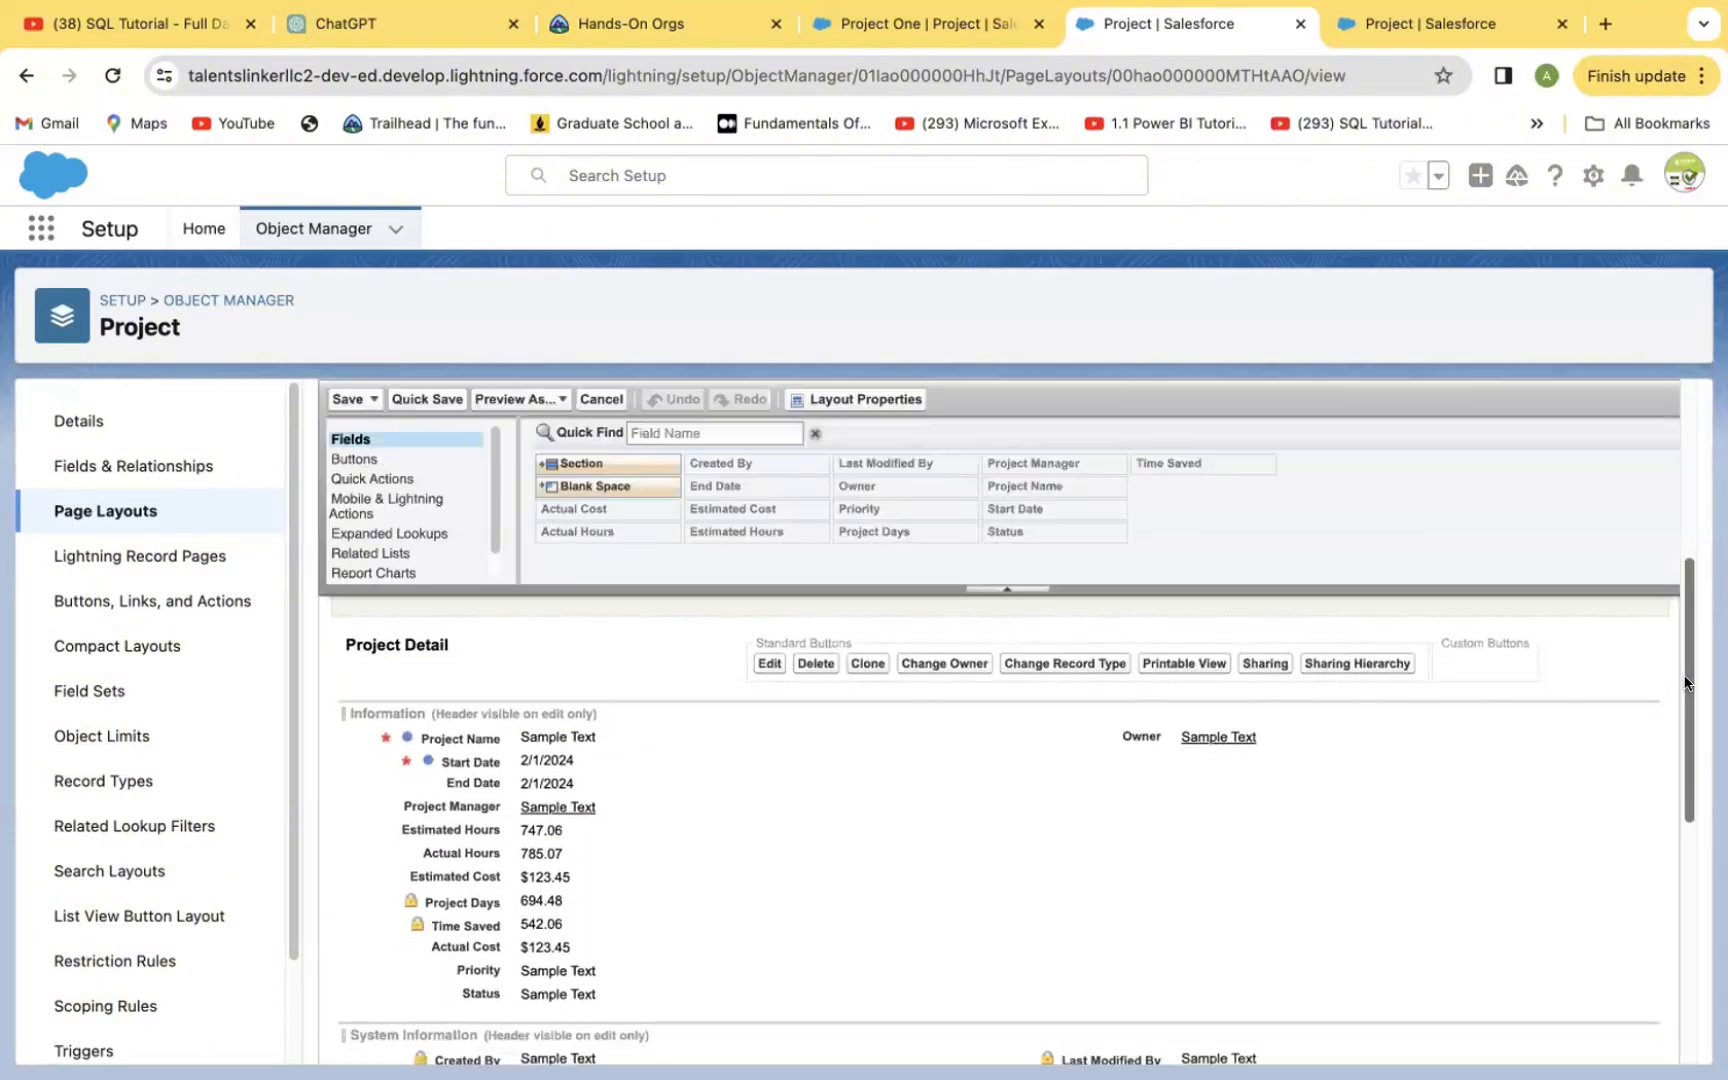
left_click_drag(1685, 683, 1645, 702)
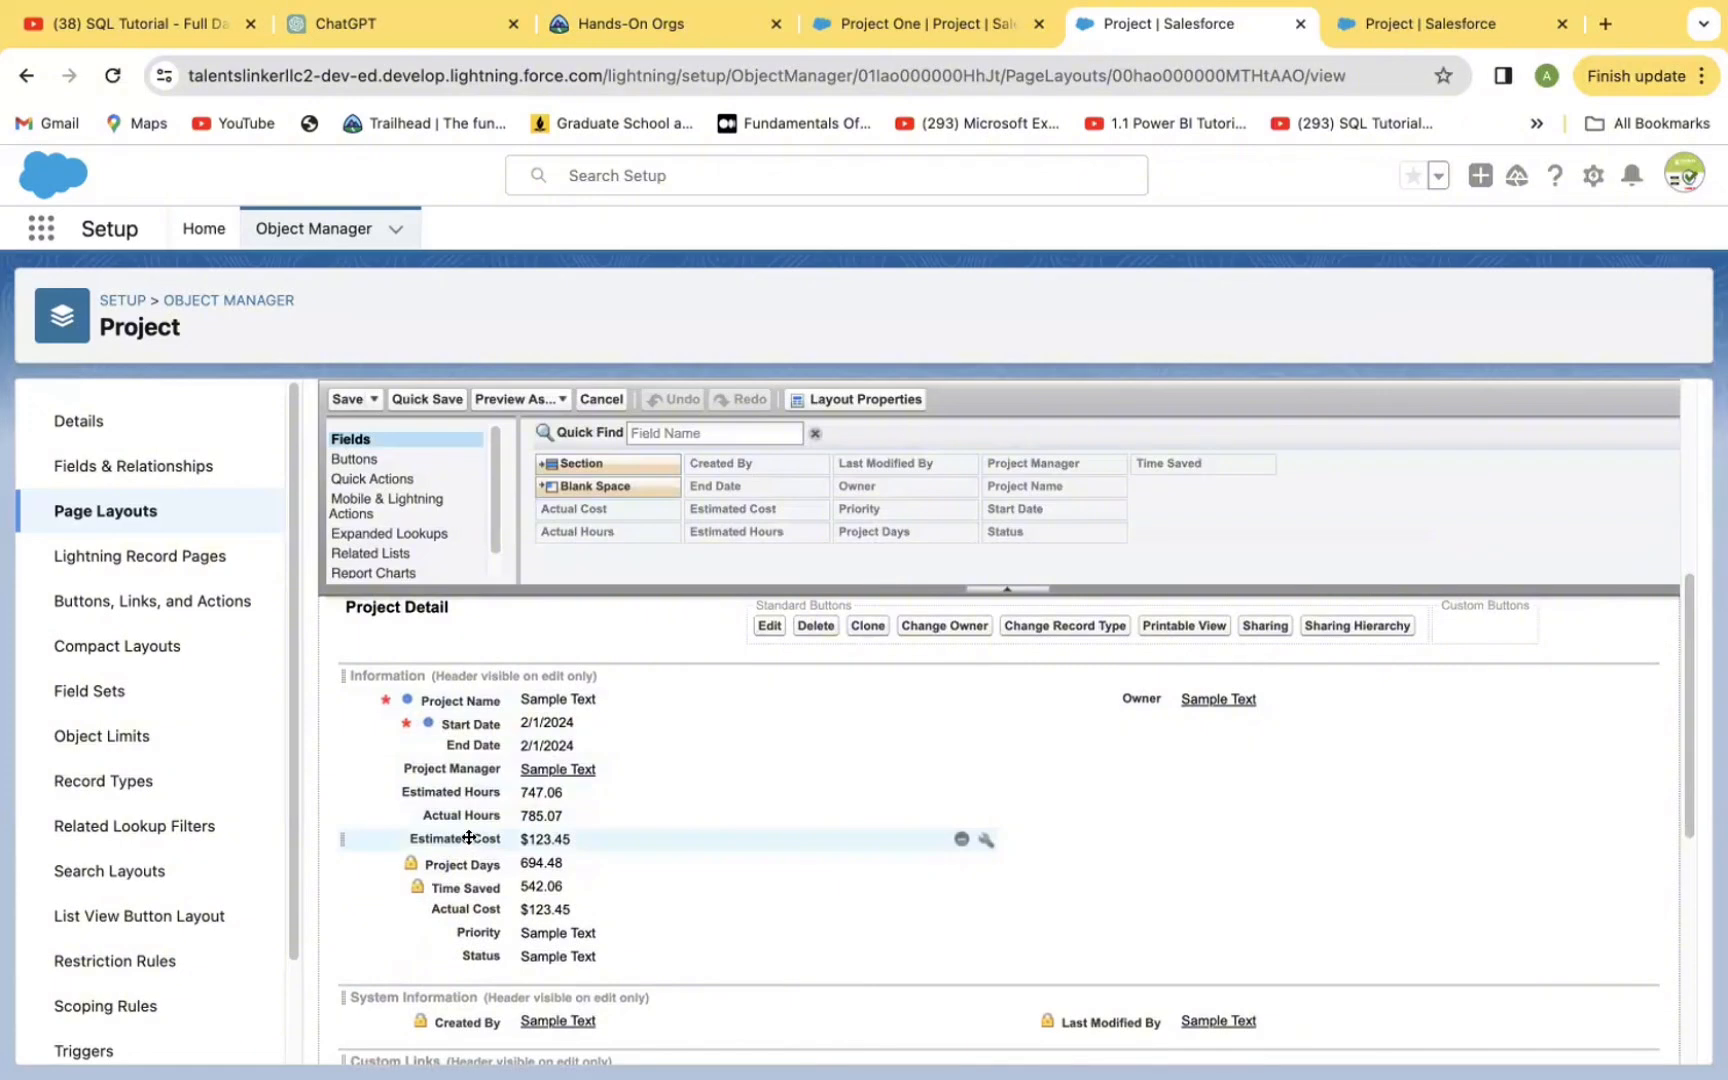
Step: Move Estimated Cost, Project Days, Time Saved and Actual Cost into the Information section's second column, in that order below Owner
left_click_drag(469, 837, 1091, 737)
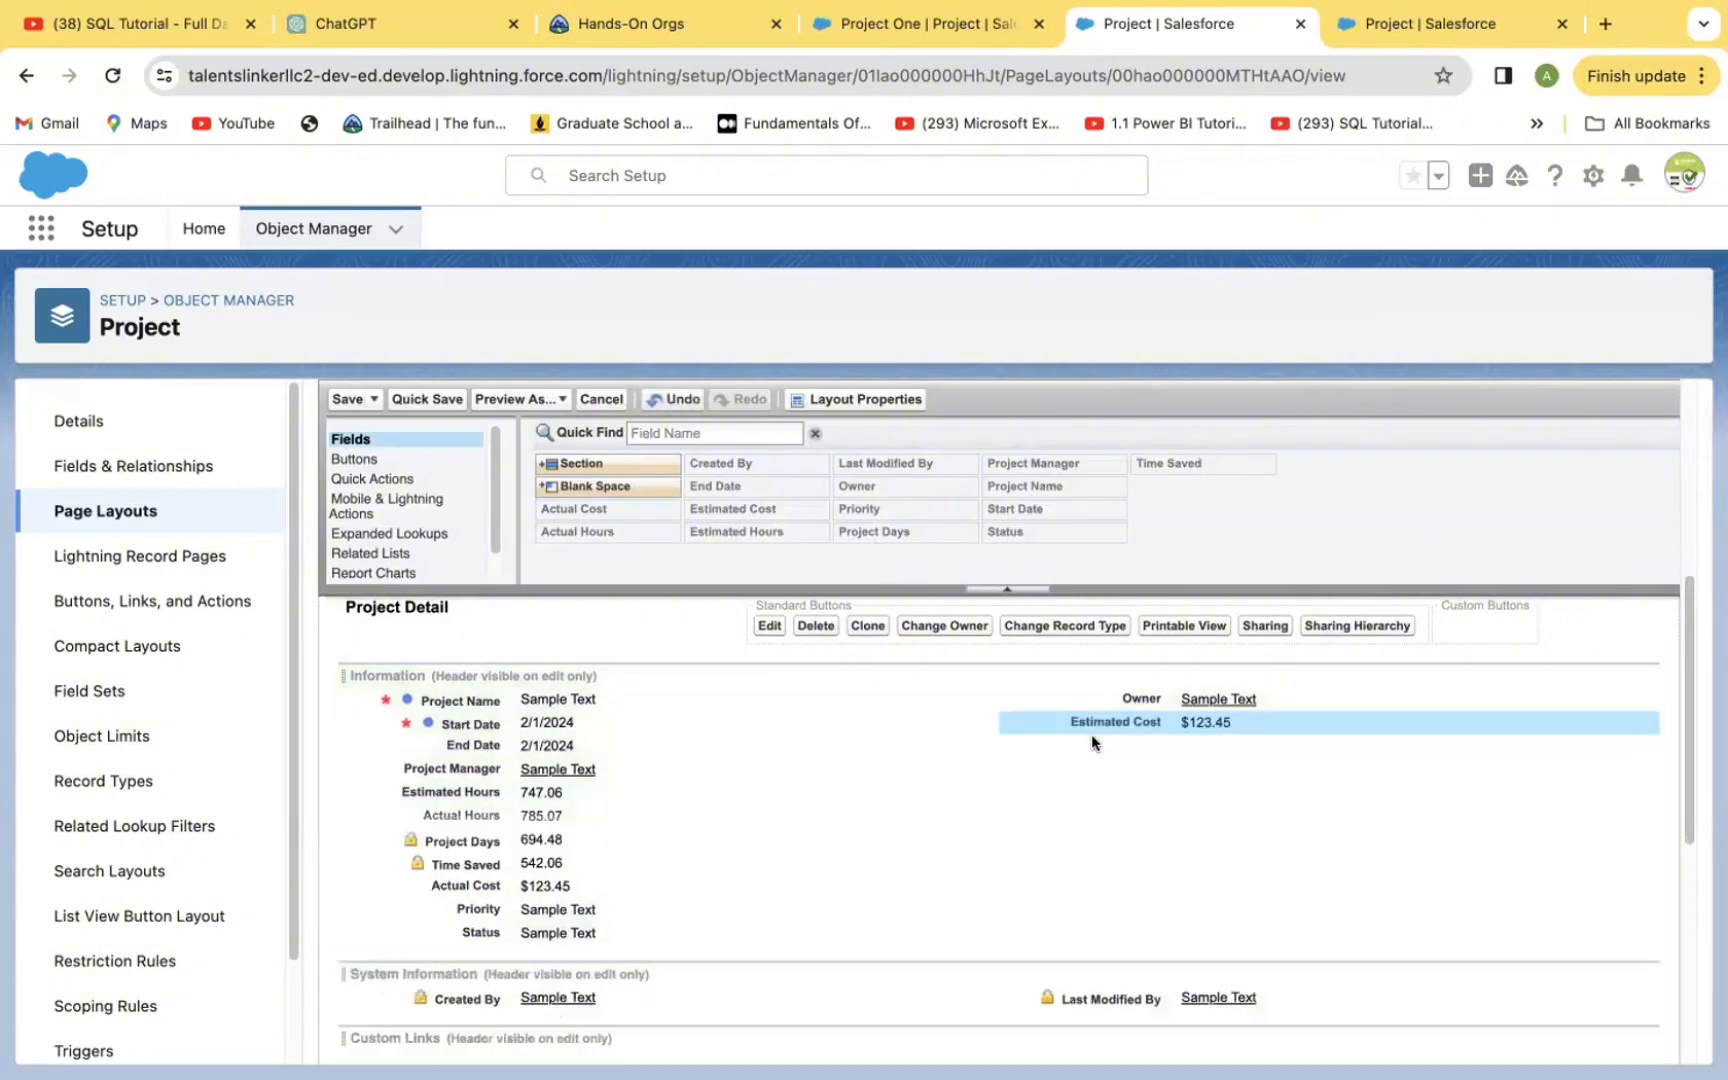
left_click(450, 841)
left_click_drag(450, 841, 1046, 762)
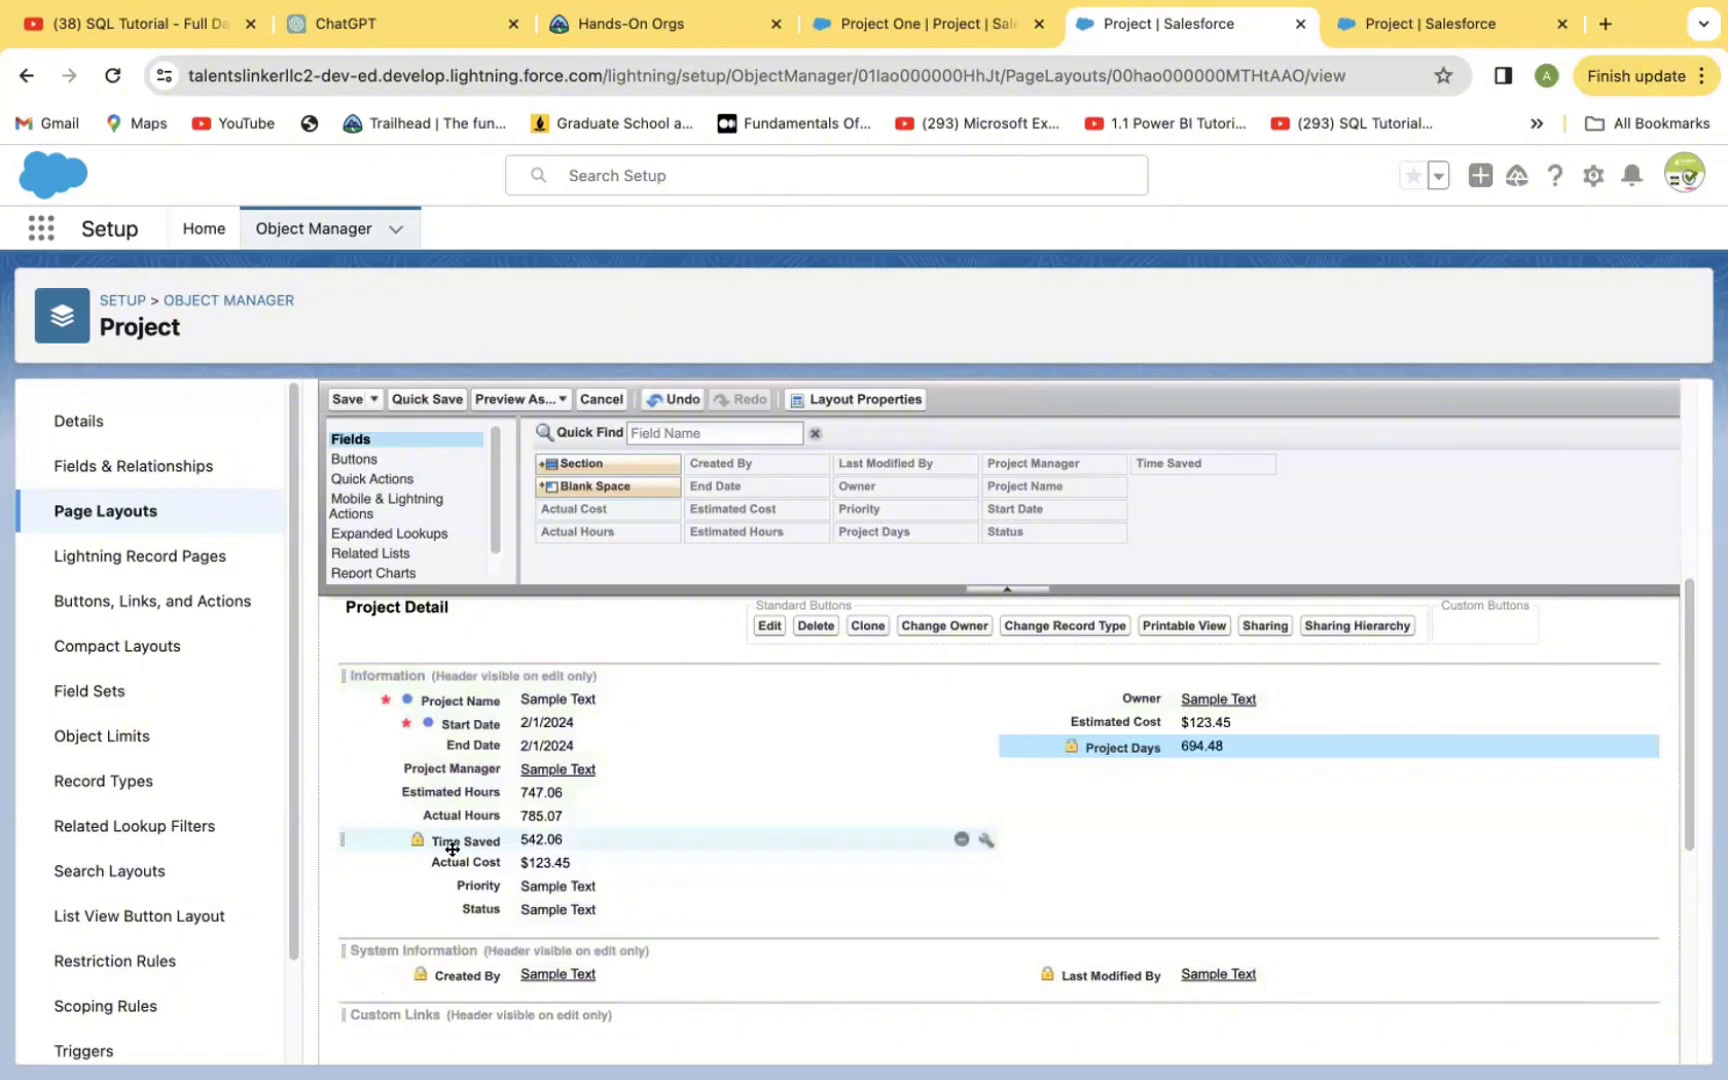
left_click_drag(456, 839, 1052, 782)
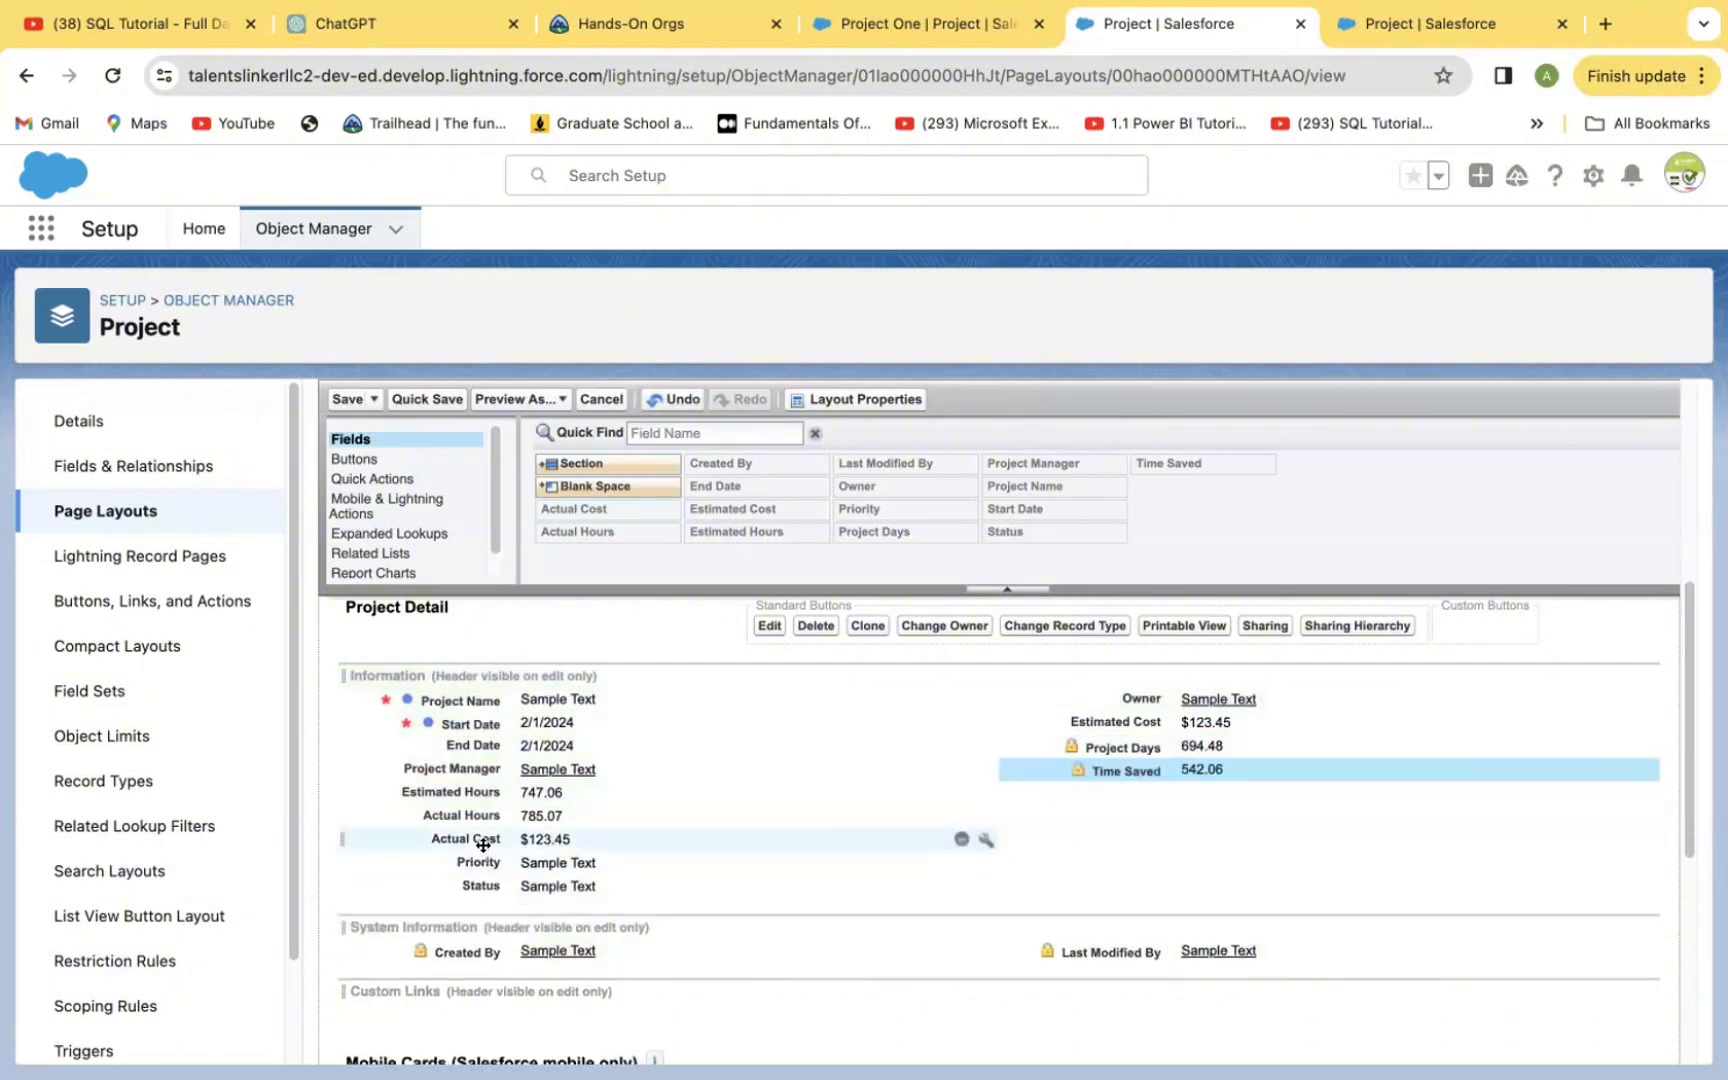
left_click_drag(474, 840, 1052, 798)
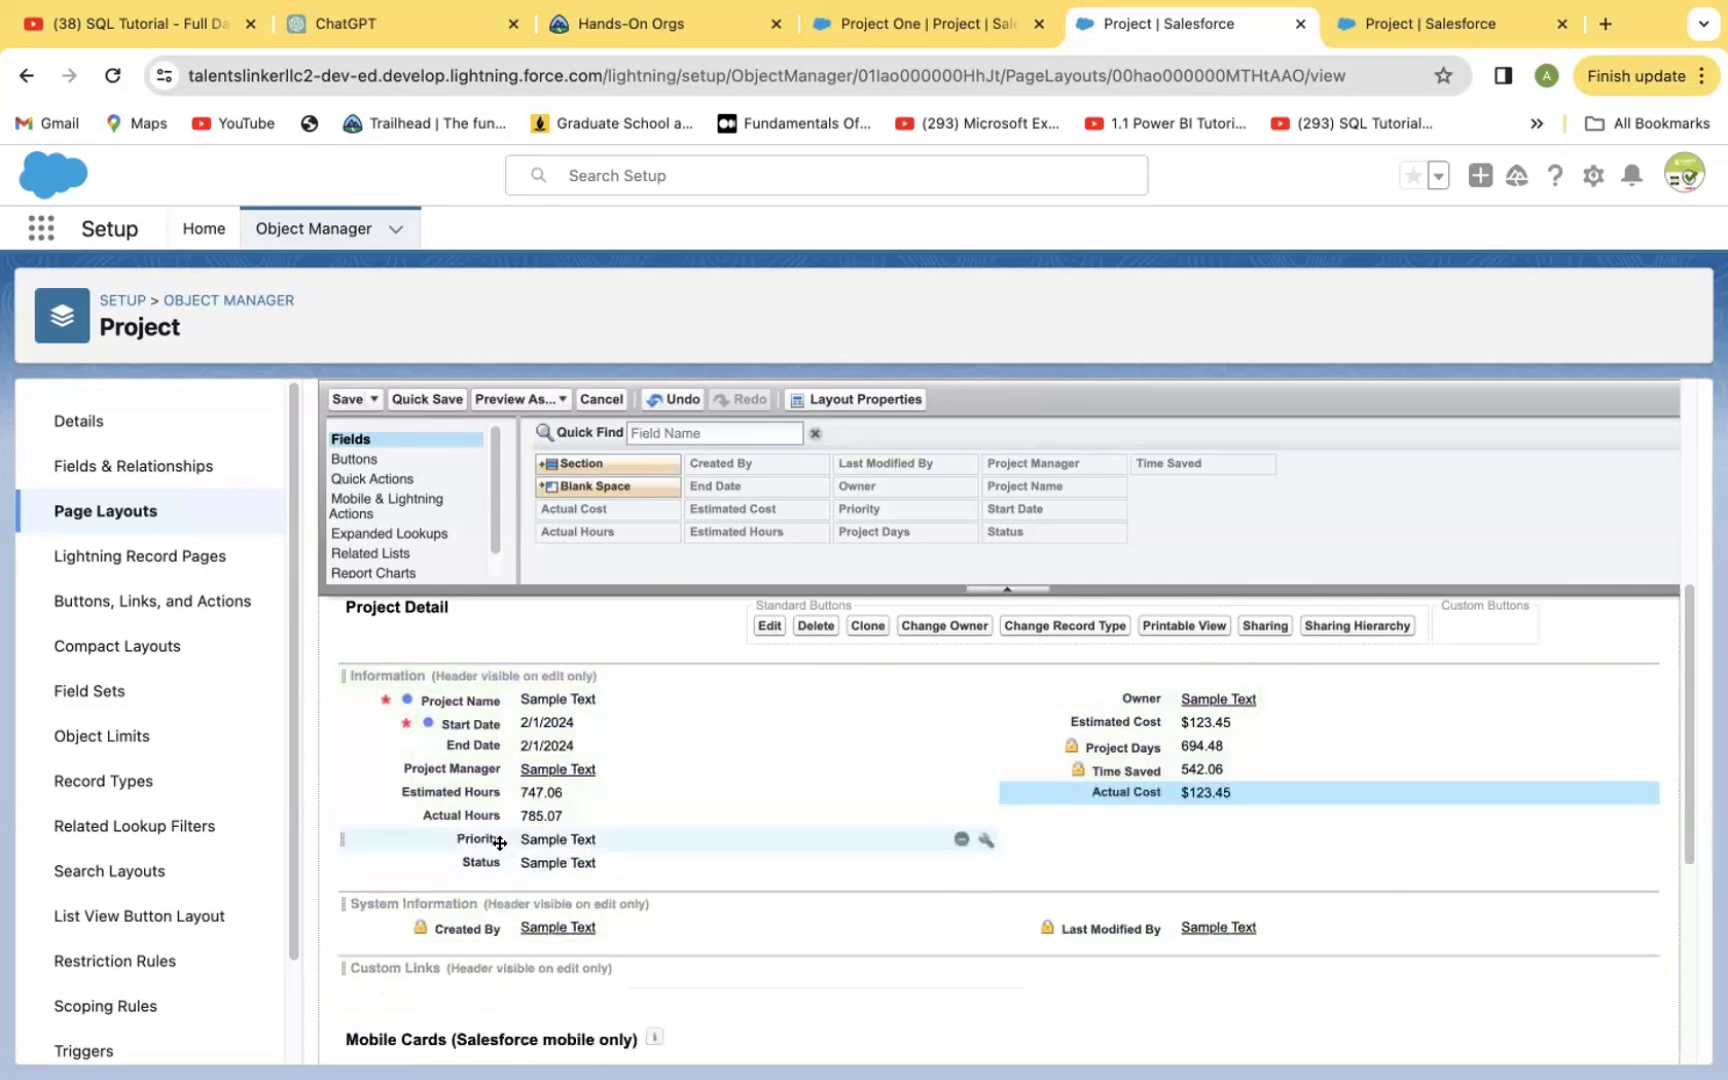
Step: Move the Priority field below Actual Cost in the second column and remove it from the page layout
left_click_drag(495, 840, 1096, 806)
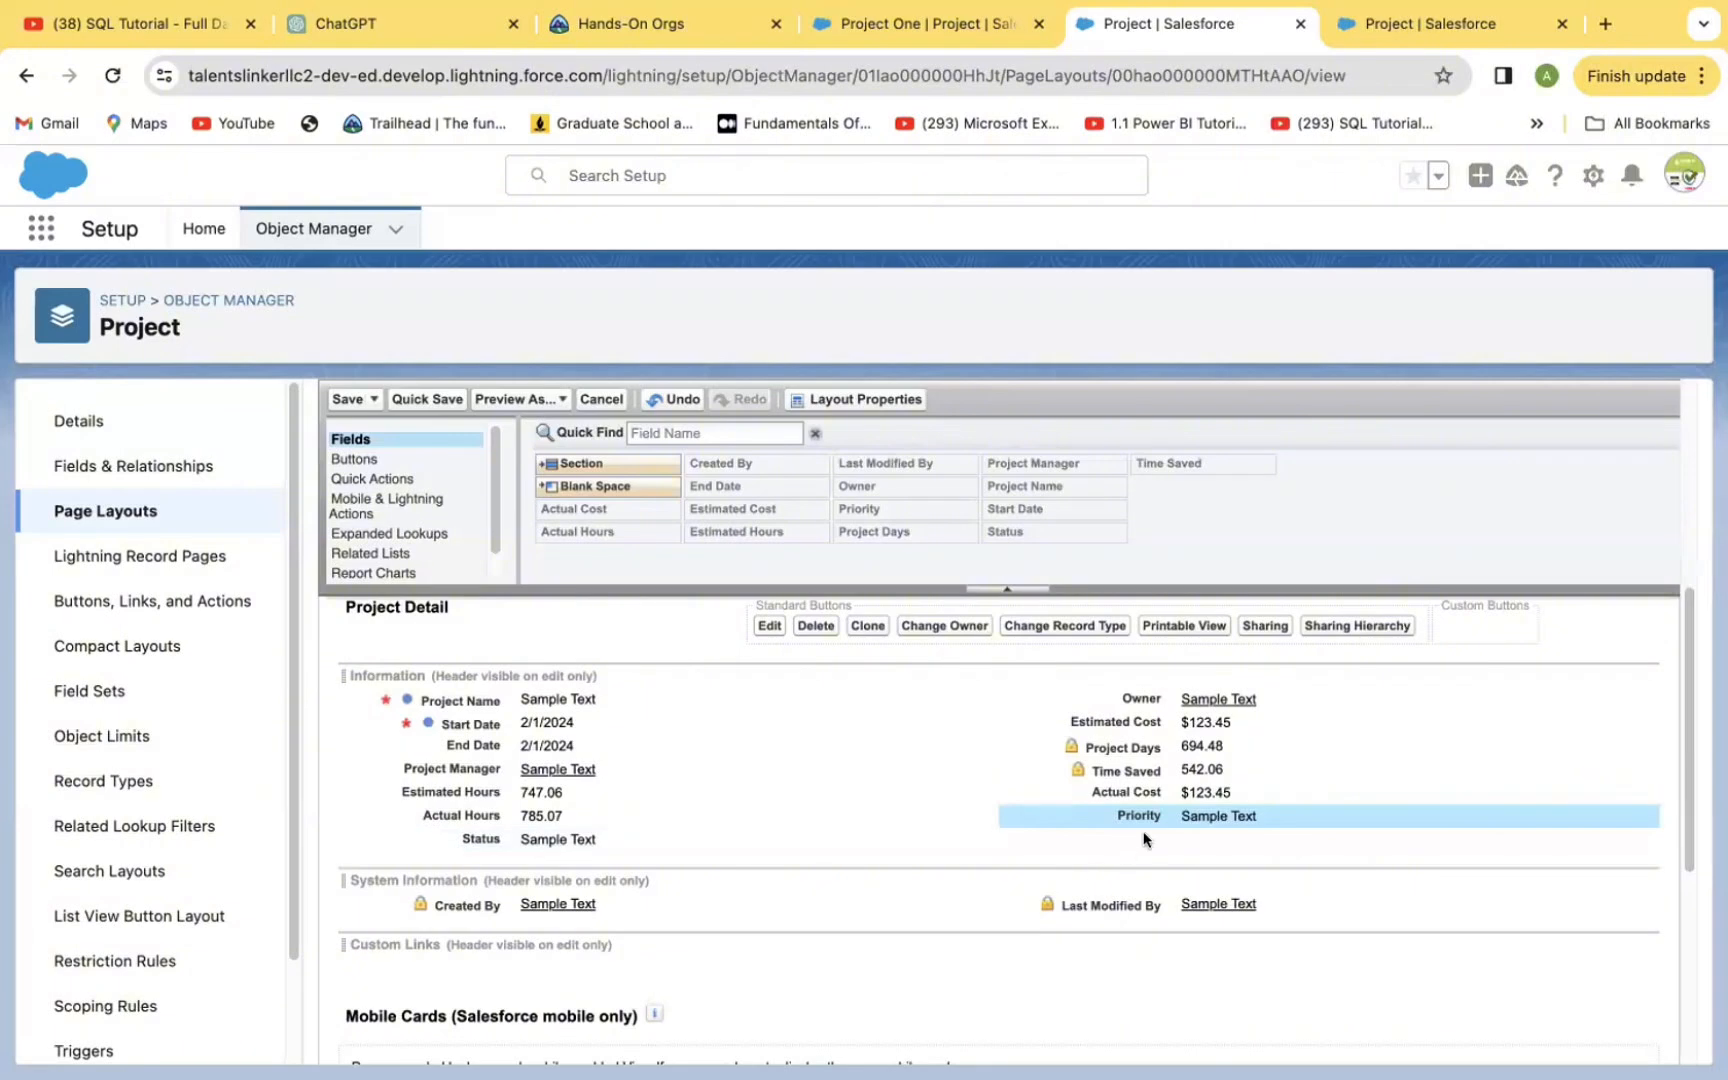
left_click_drag(1150, 808, 1157, 504)
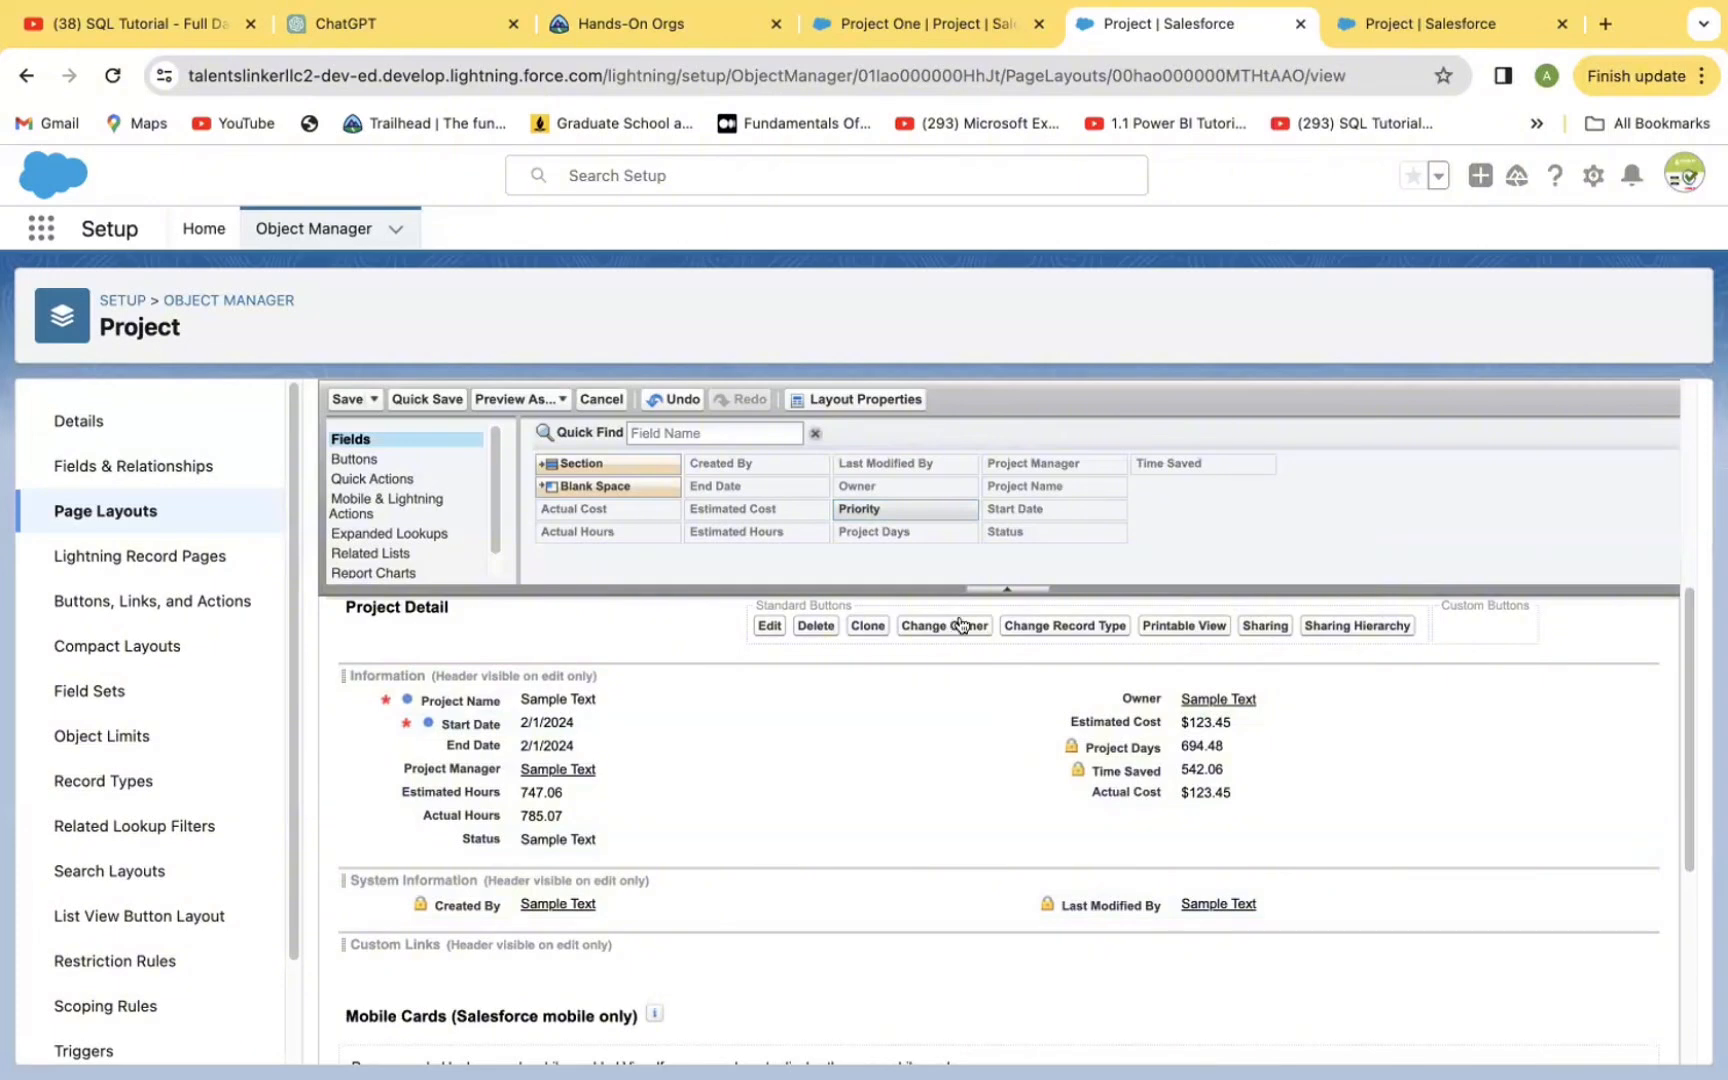
Step: Add the Priority field back below Actual Cost in the Information section's second column and save the page layout
left_click_drag(866, 508, 1067, 798)
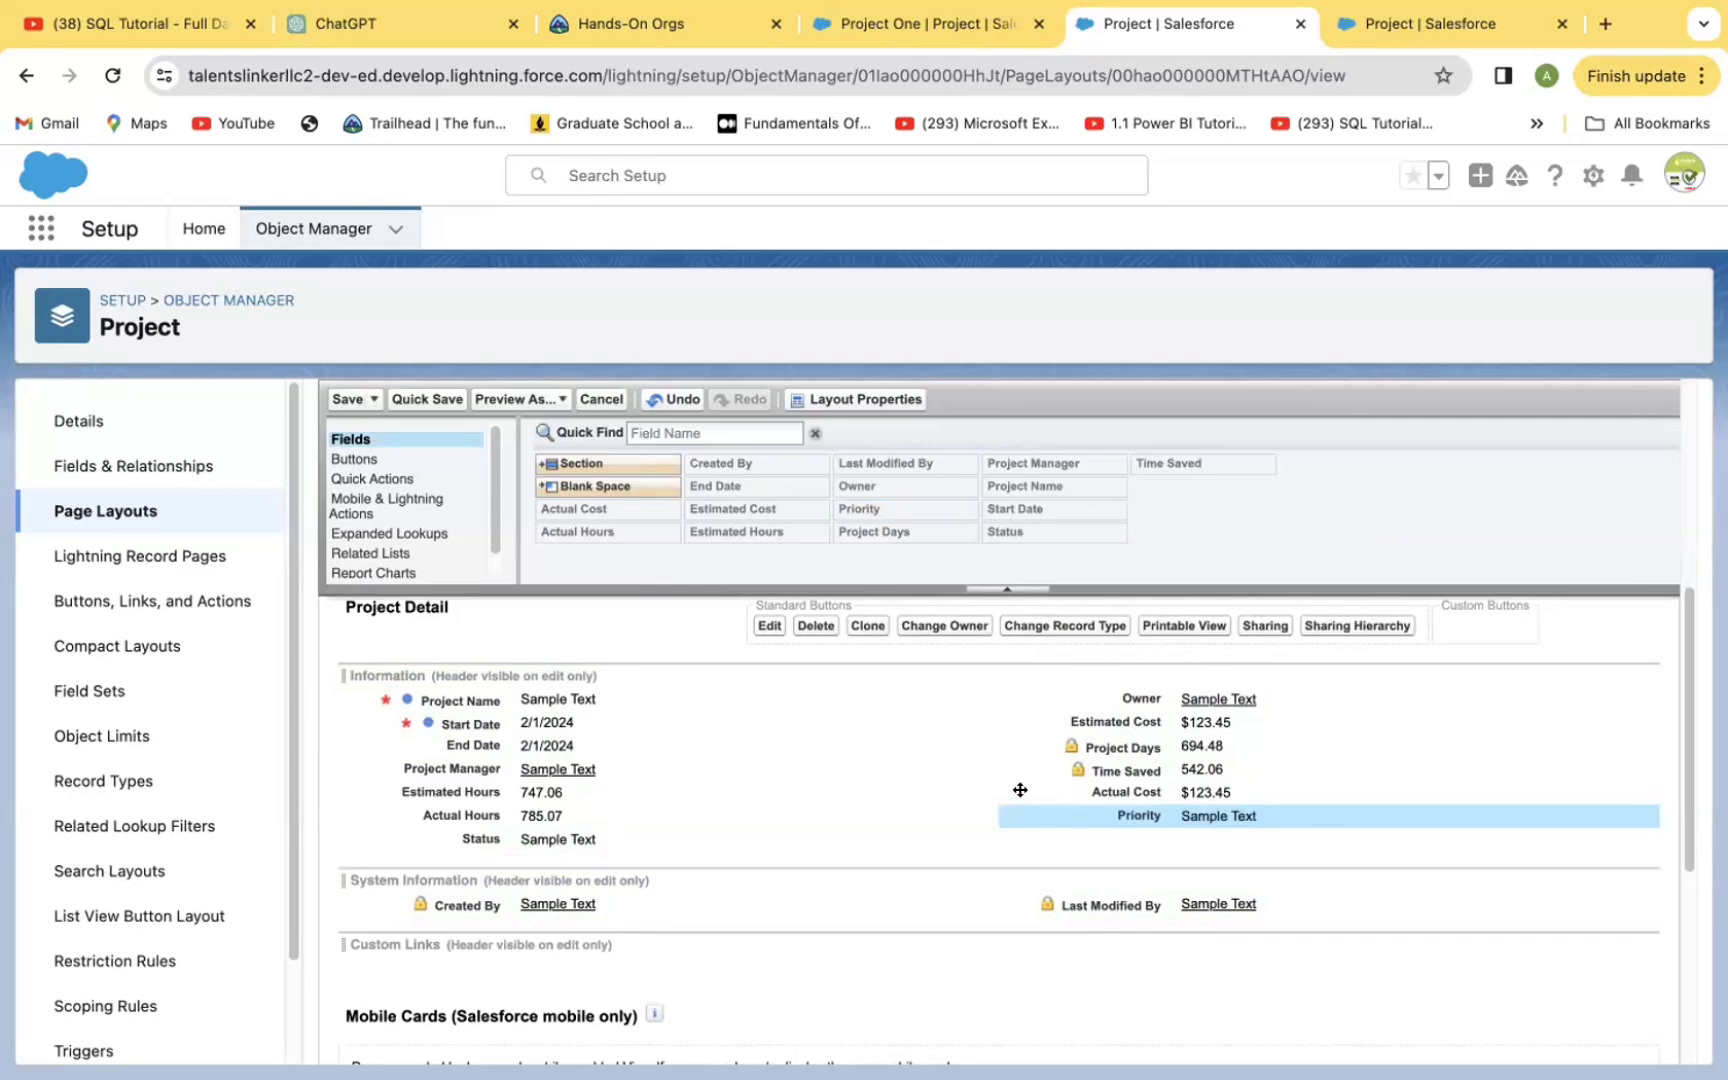
left_click(427, 401)
left_click(427, 392)
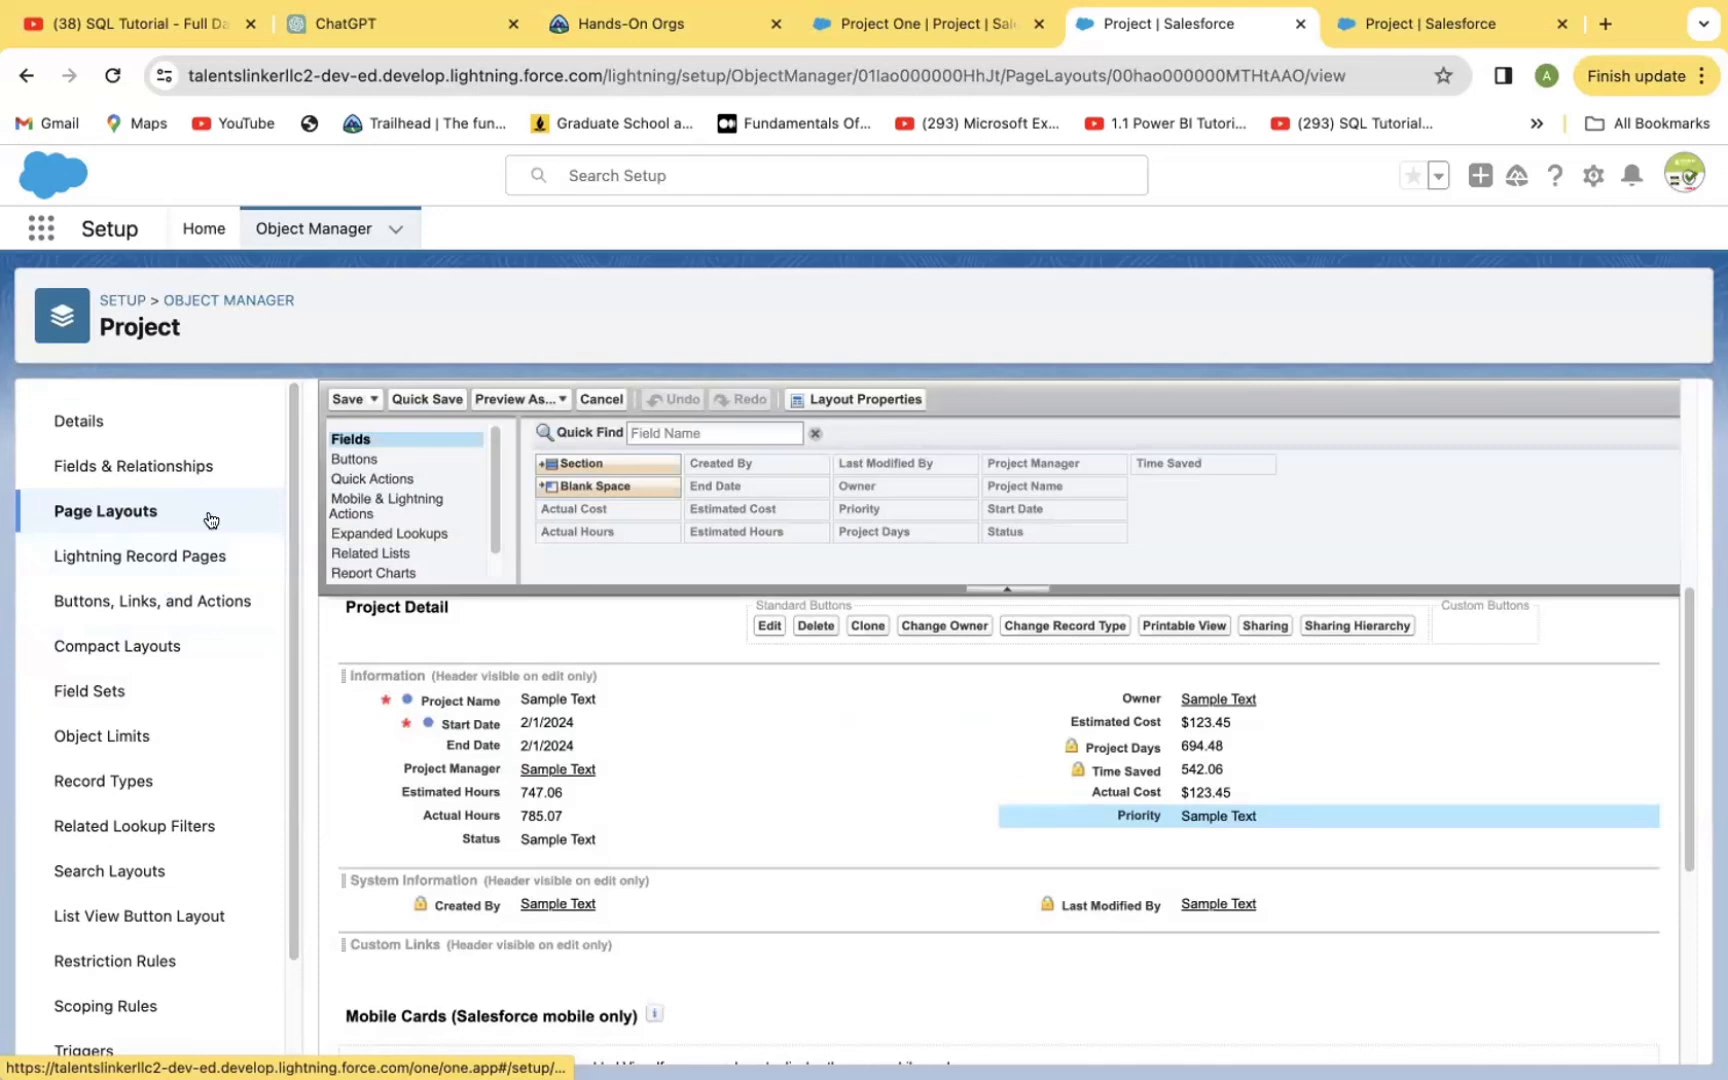
Step: Switch from Setup to the Sales app and show its overflow navigation items
left_click(38, 226)
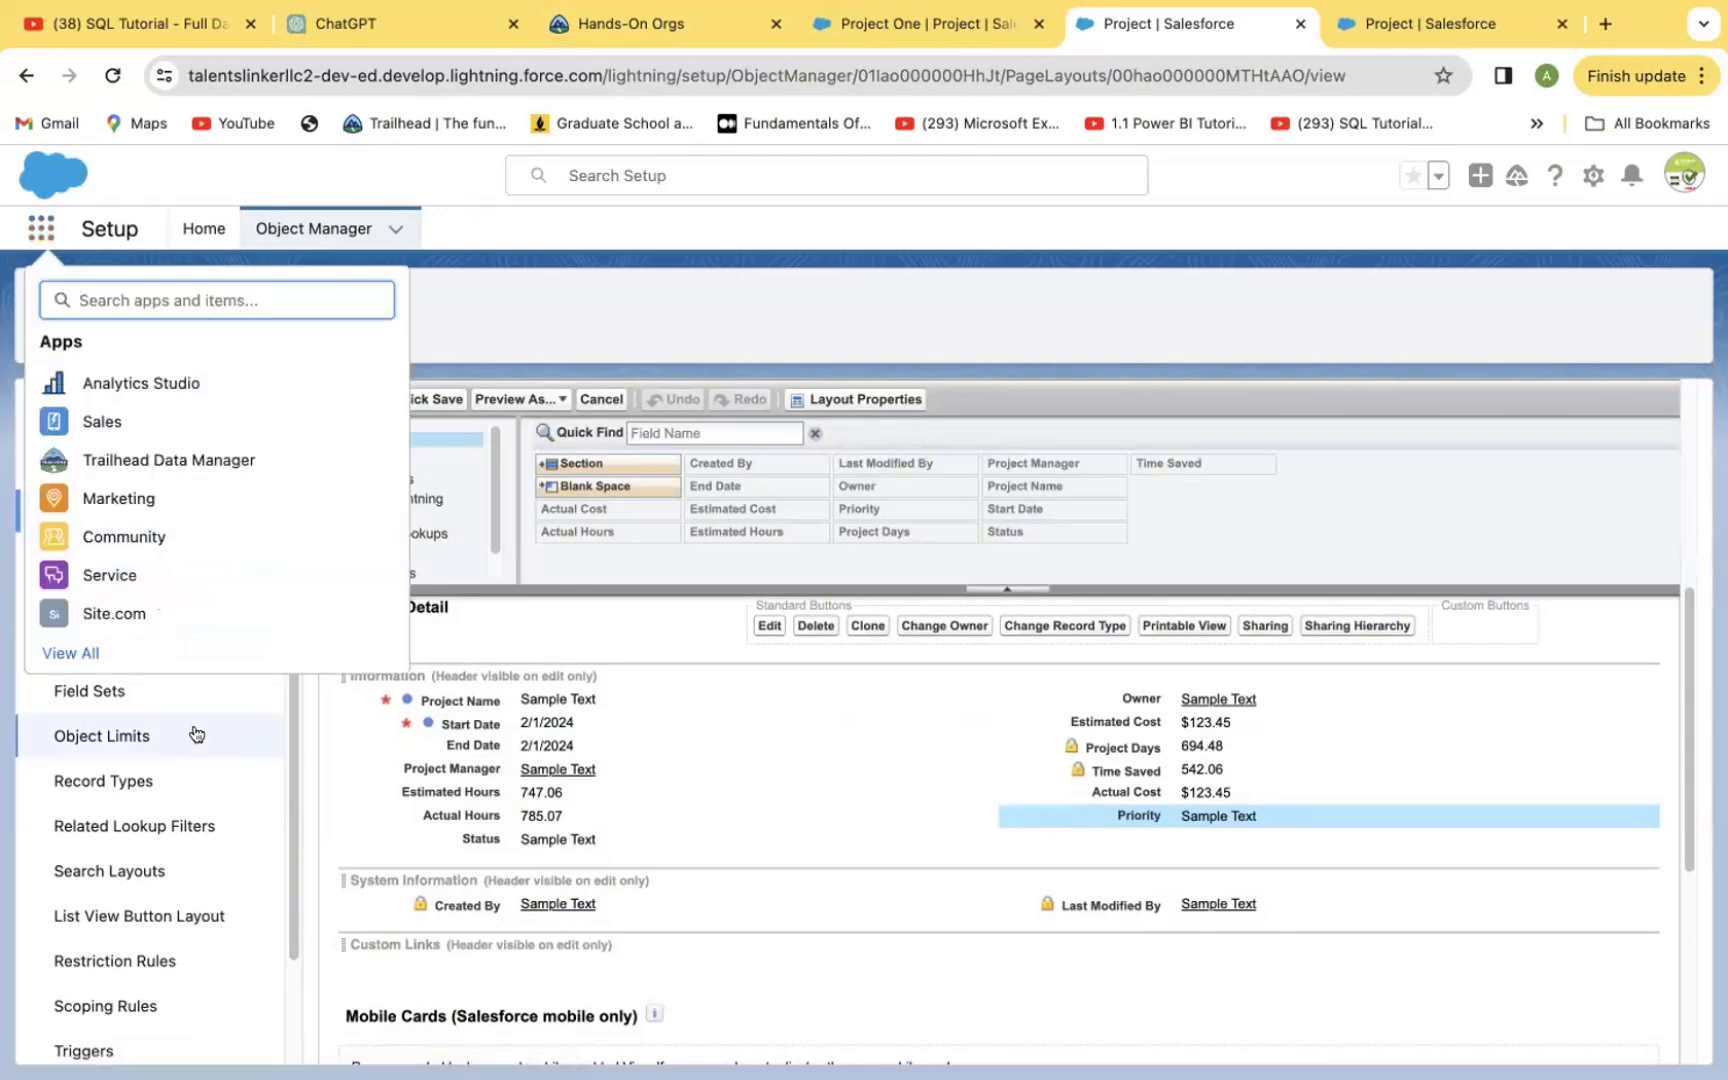
left_click(101, 421)
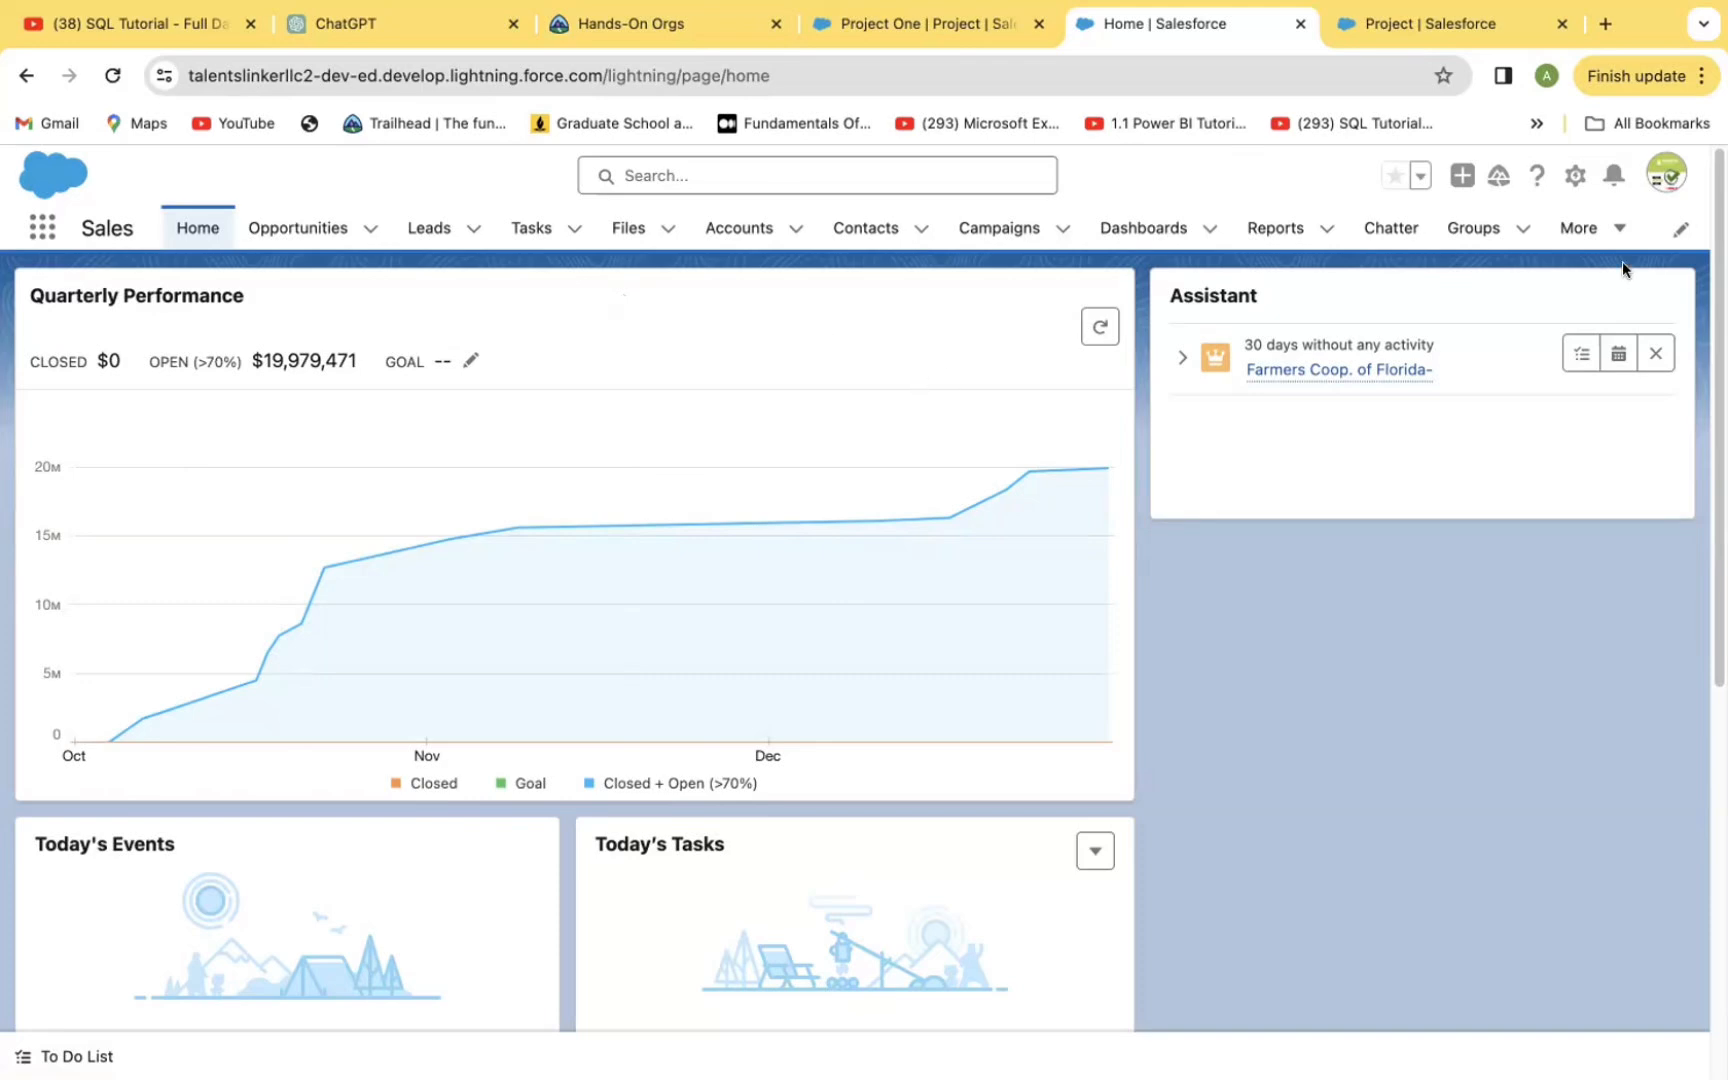
left_click(1616, 232)
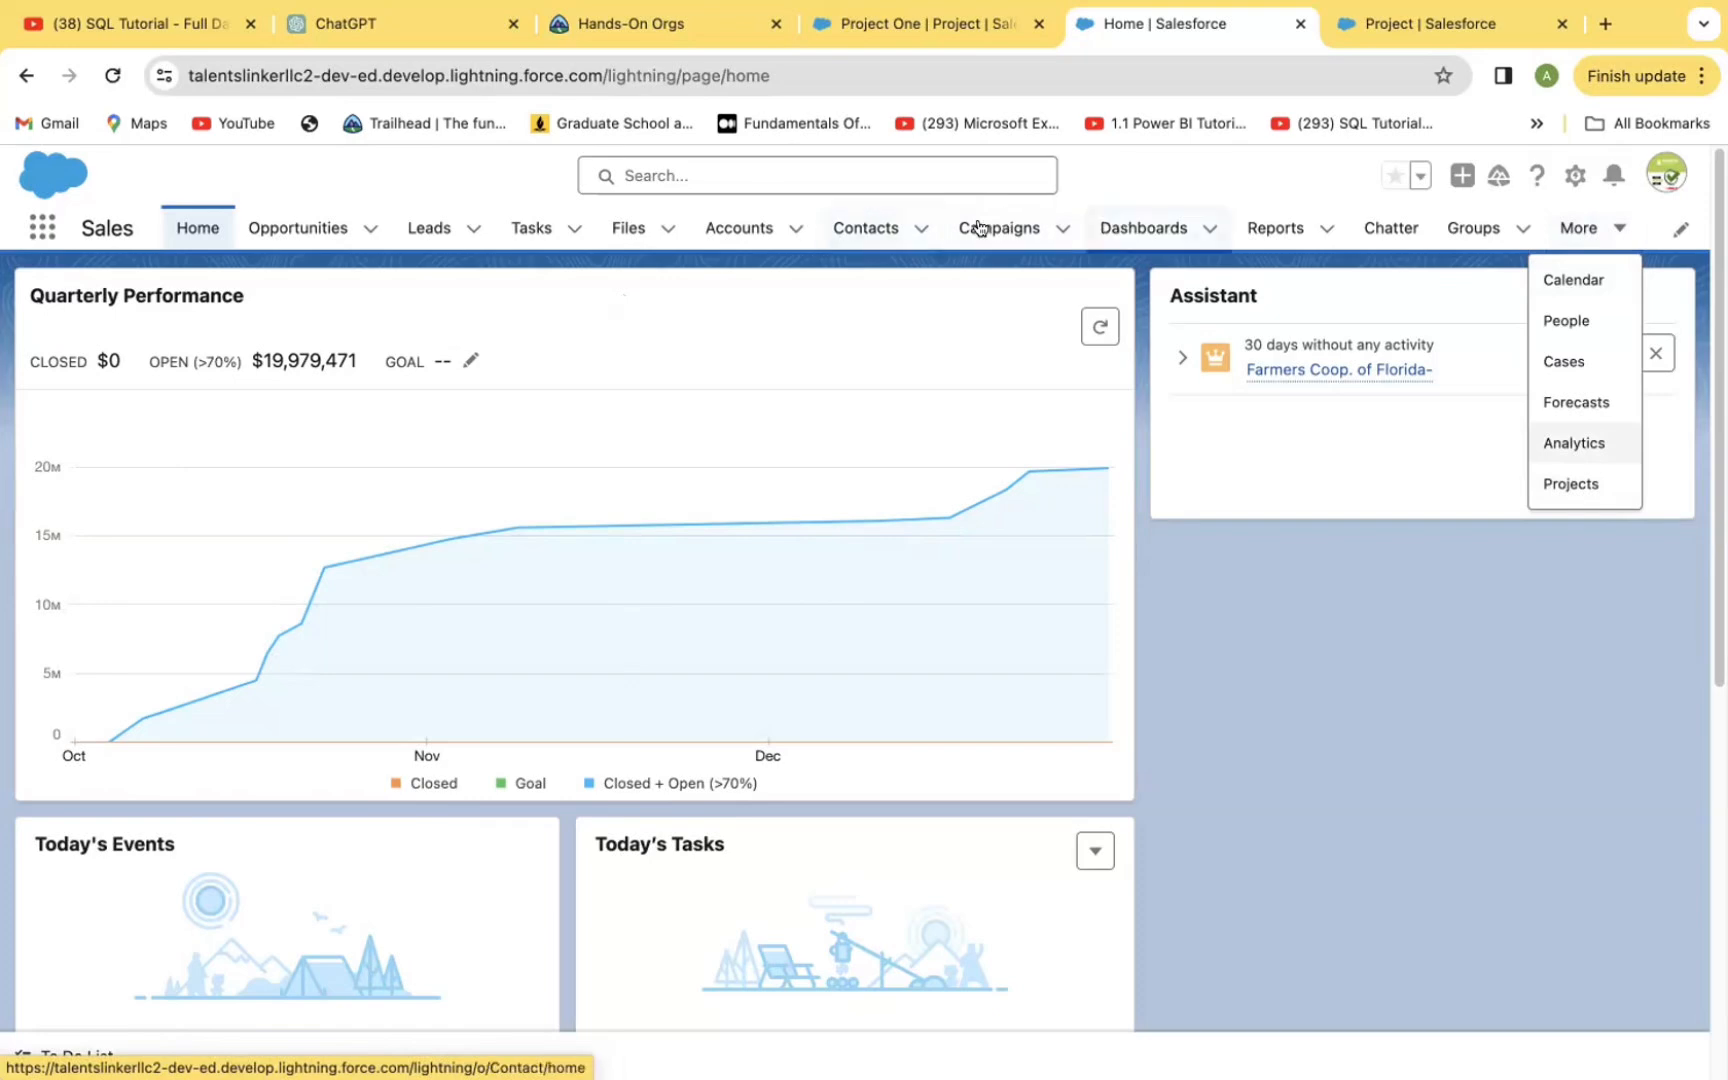
Step: Reorder the Sales app's navigation items so that Projects sits between Tasks and Files, and save the order
left_click(1683, 227)
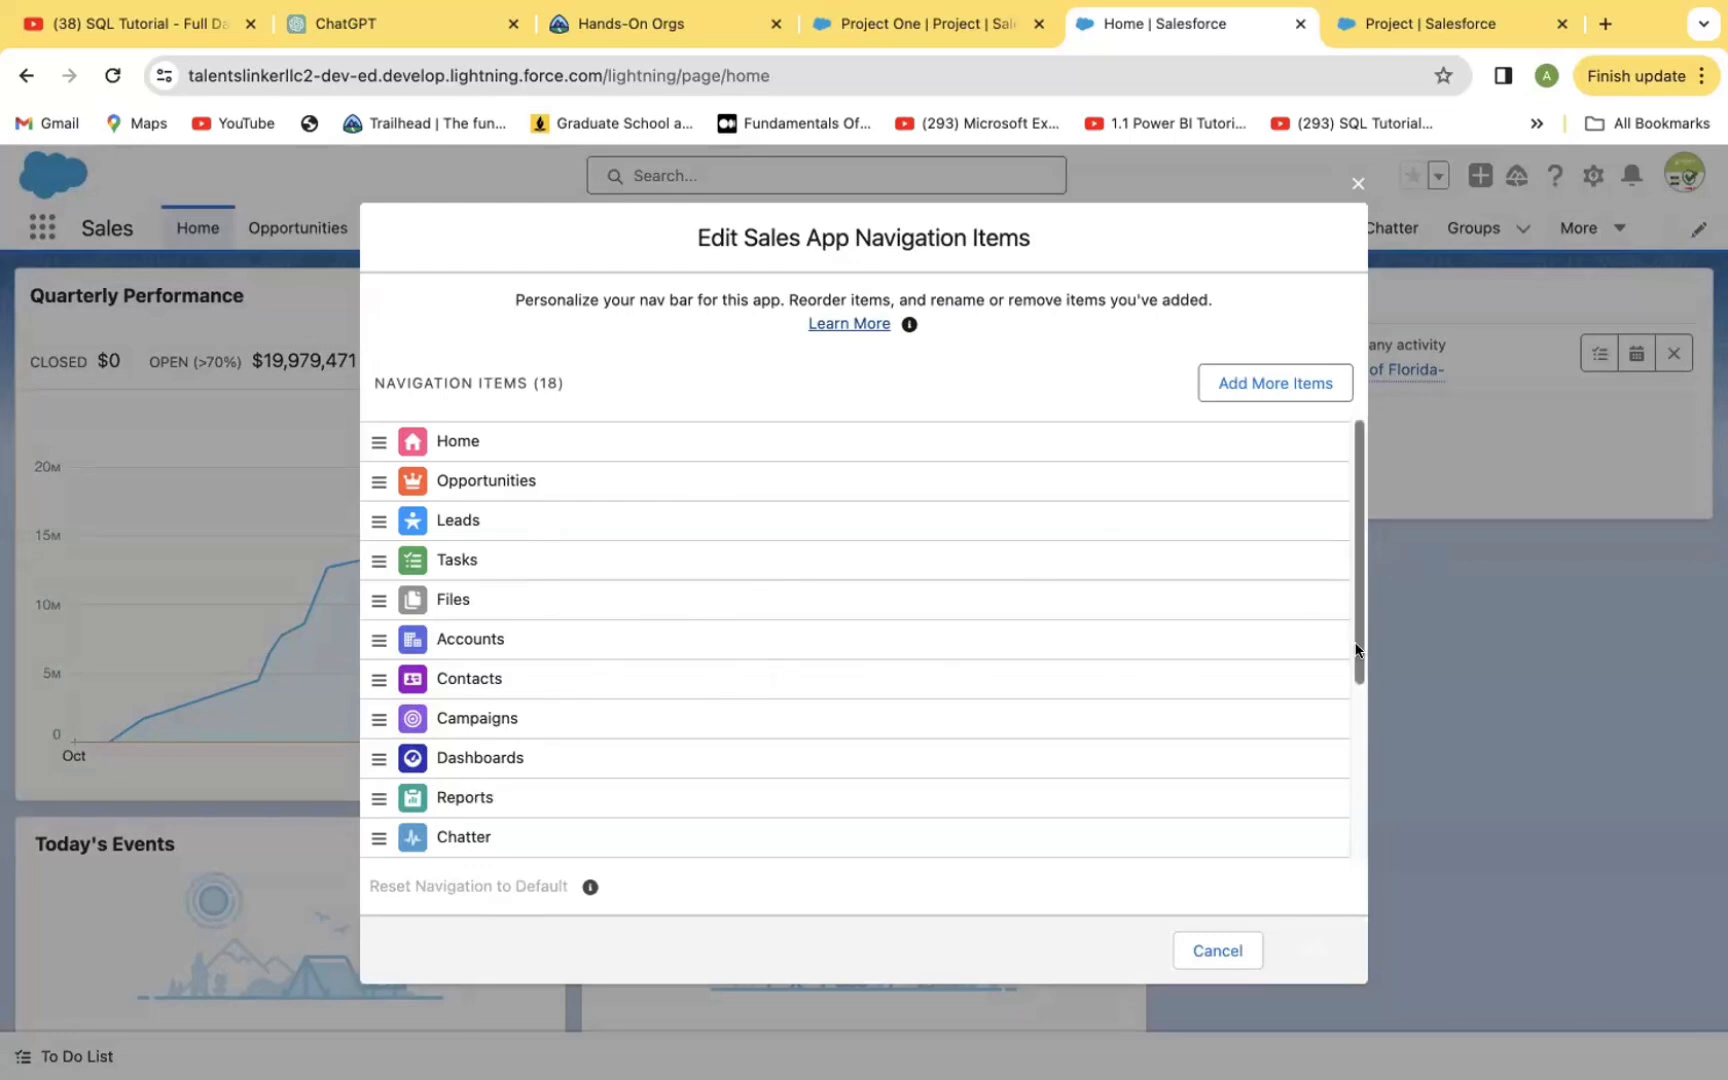
scroll(1351, 655, "down", 5)
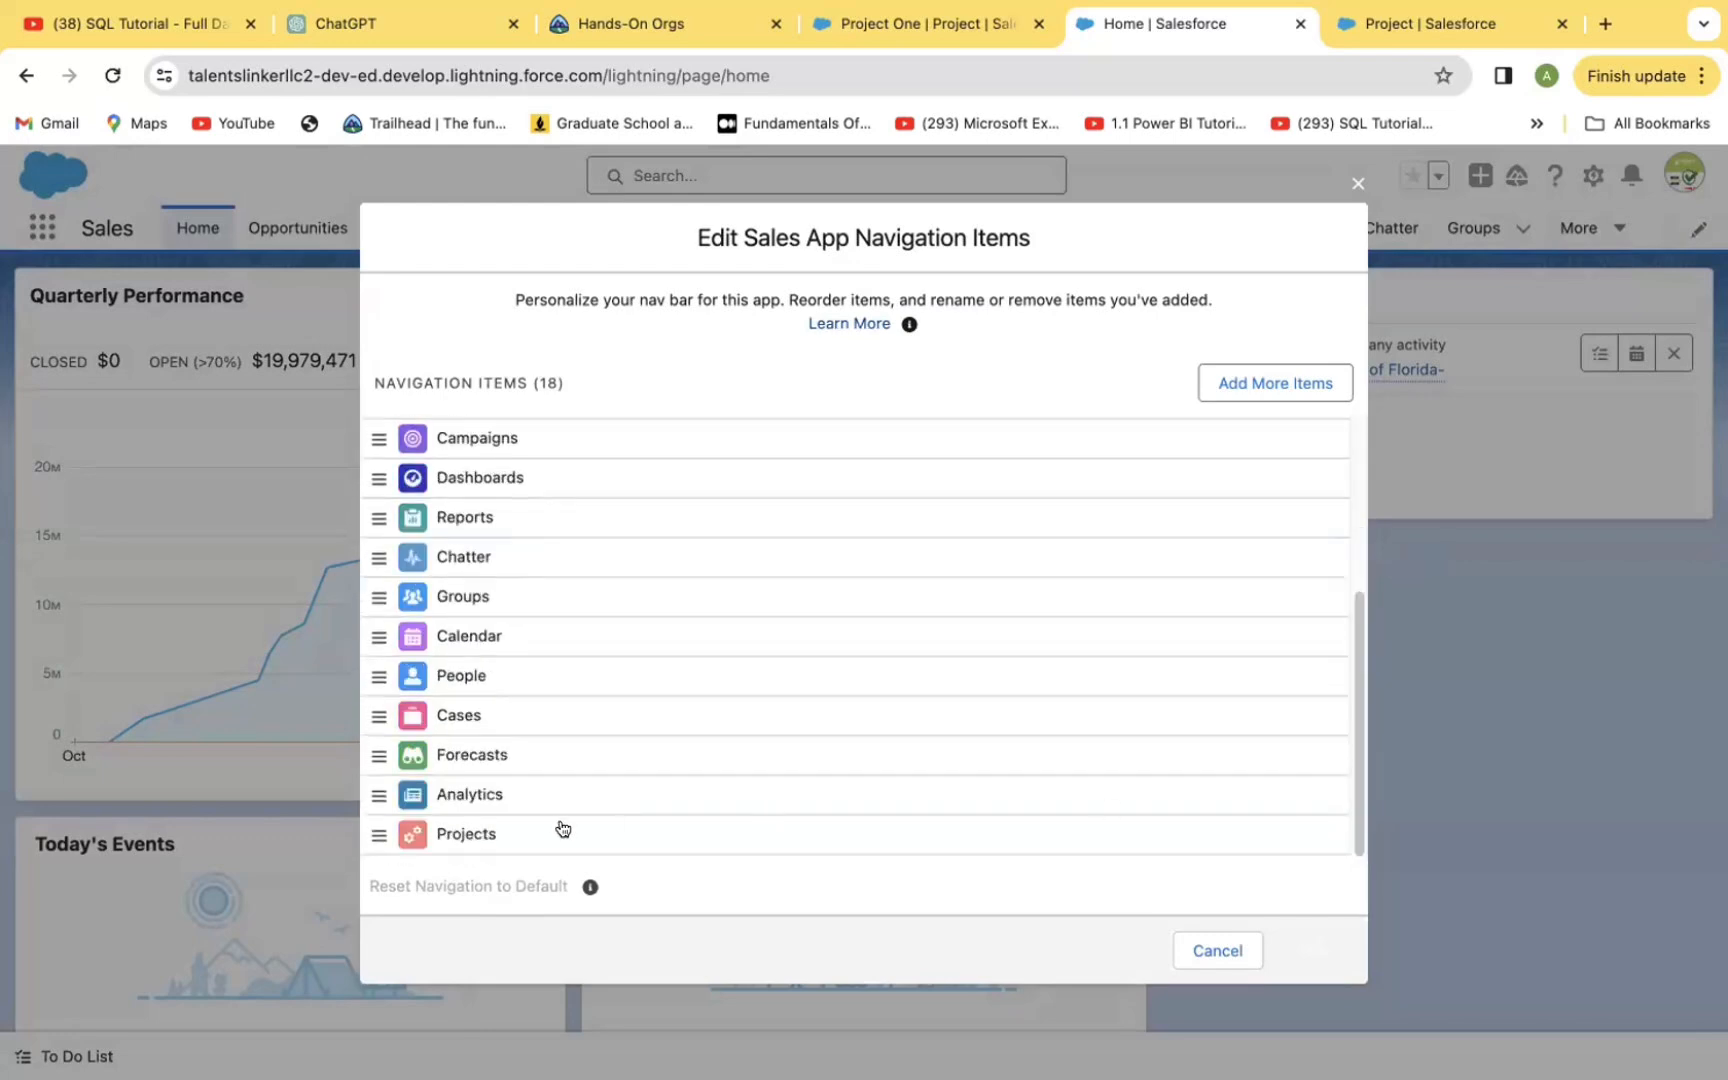
left_click_drag(500, 831, 505, 566)
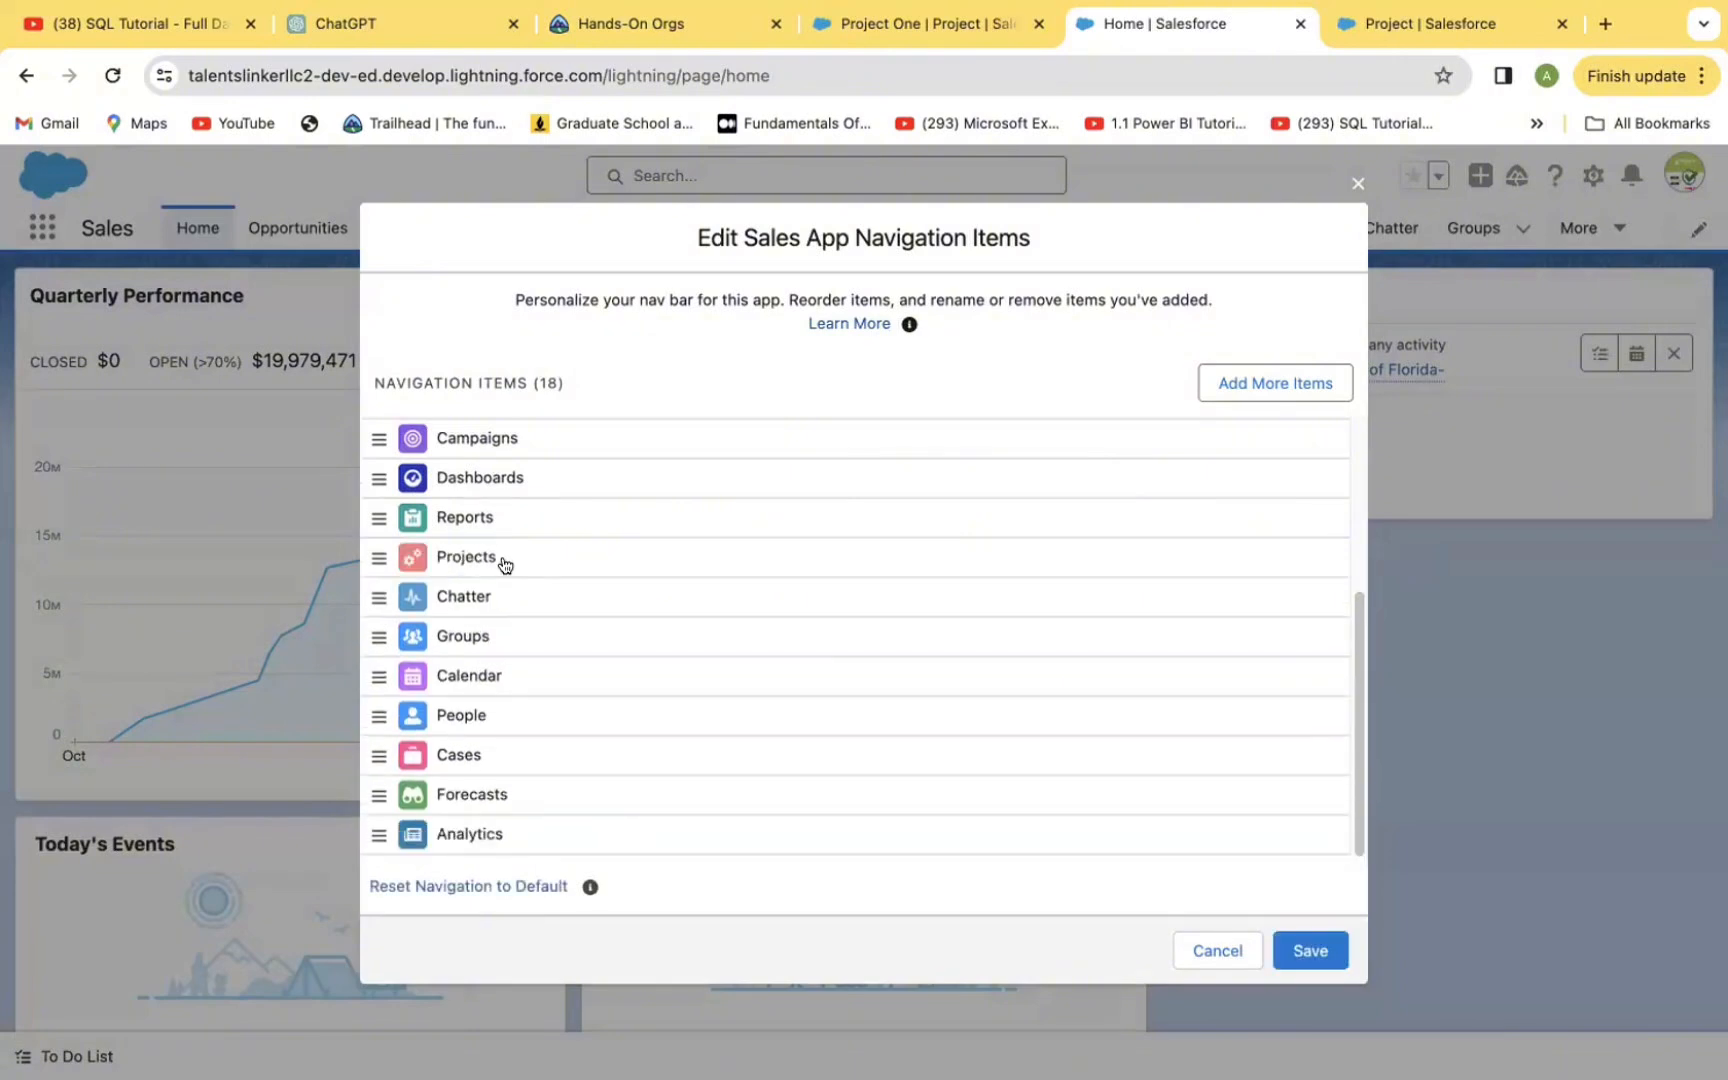
left_click_drag(505, 565, 490, 458)
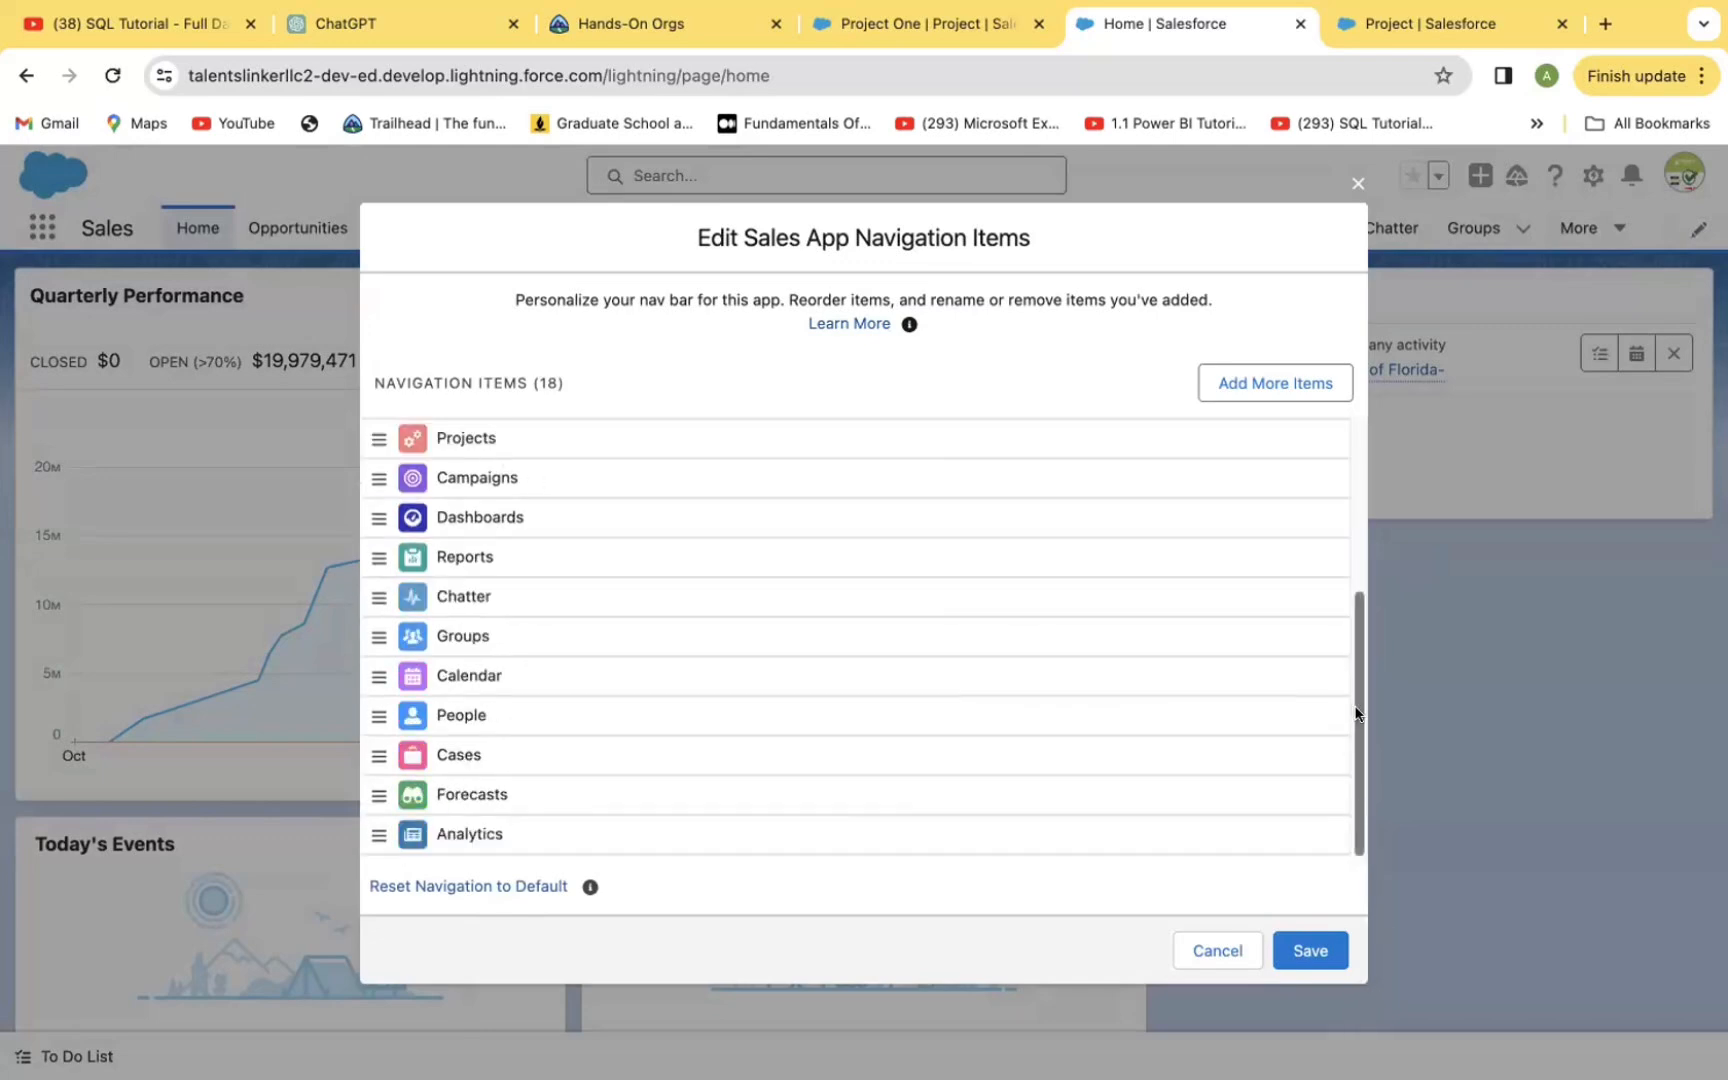
scroll(1356, 705, "up", 1)
scroll(1356, 705, "up", 5)
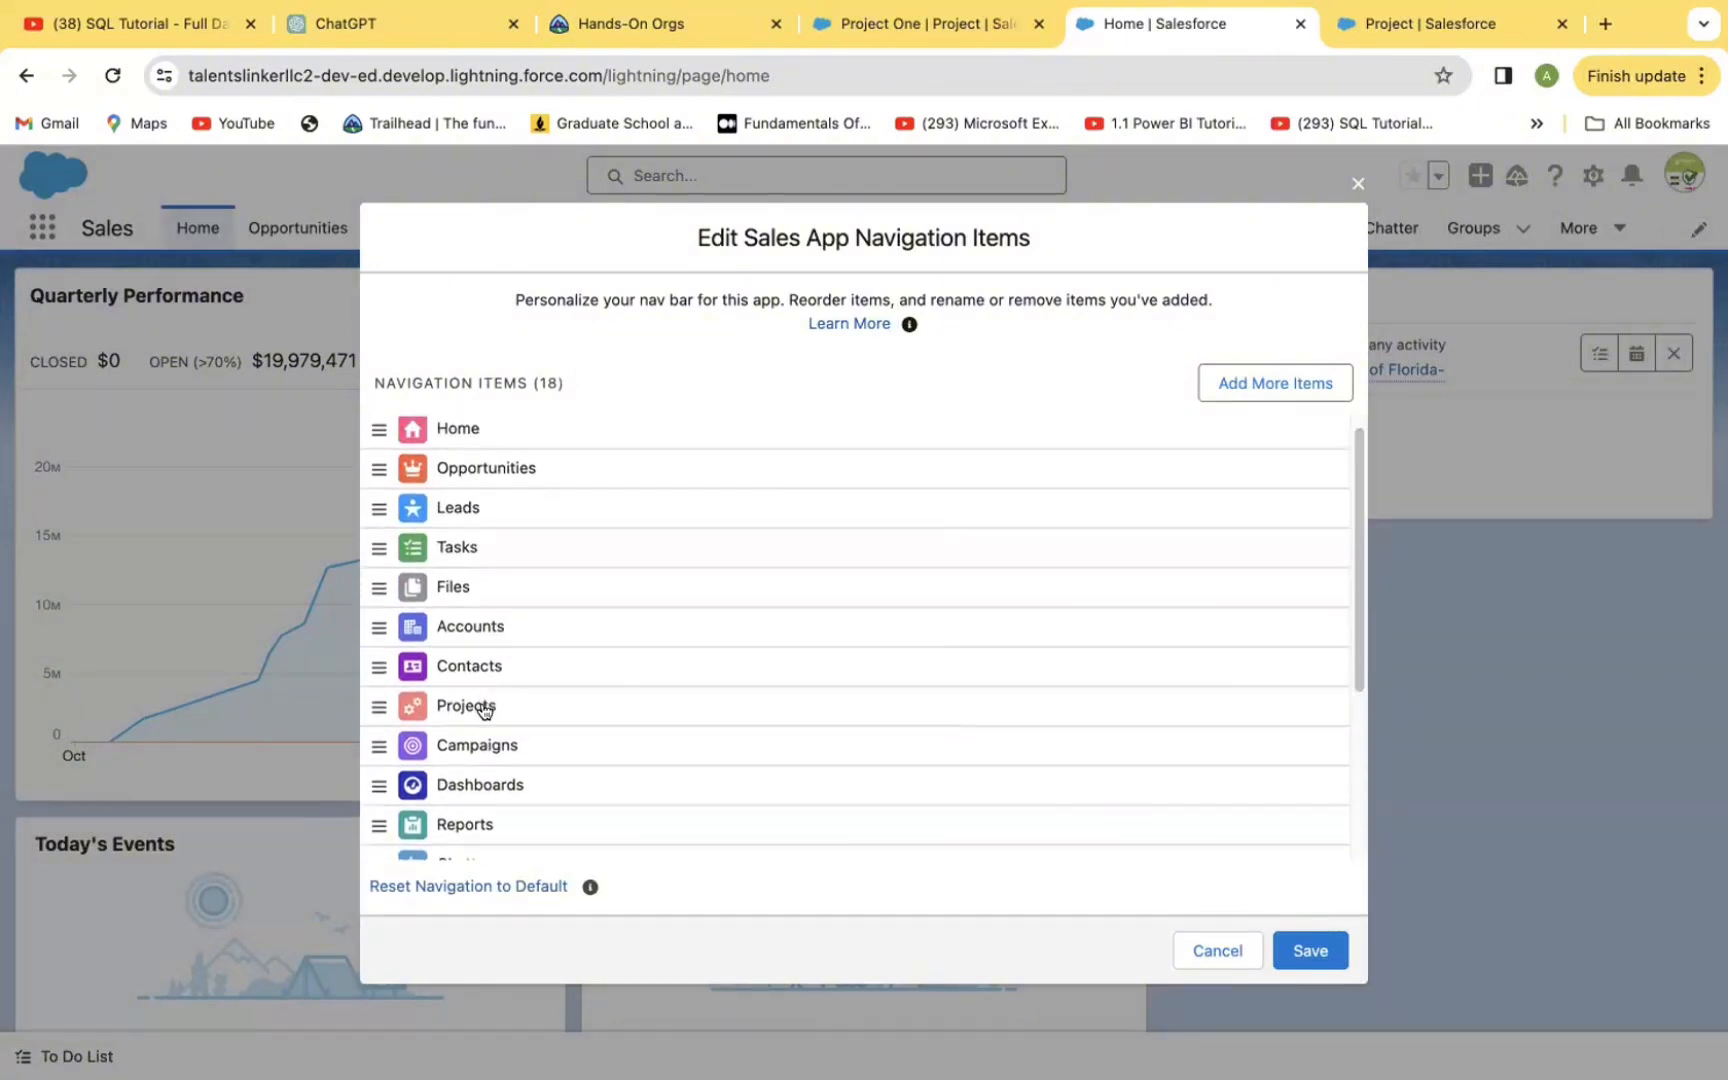
left_click_drag(483, 708, 482, 598)
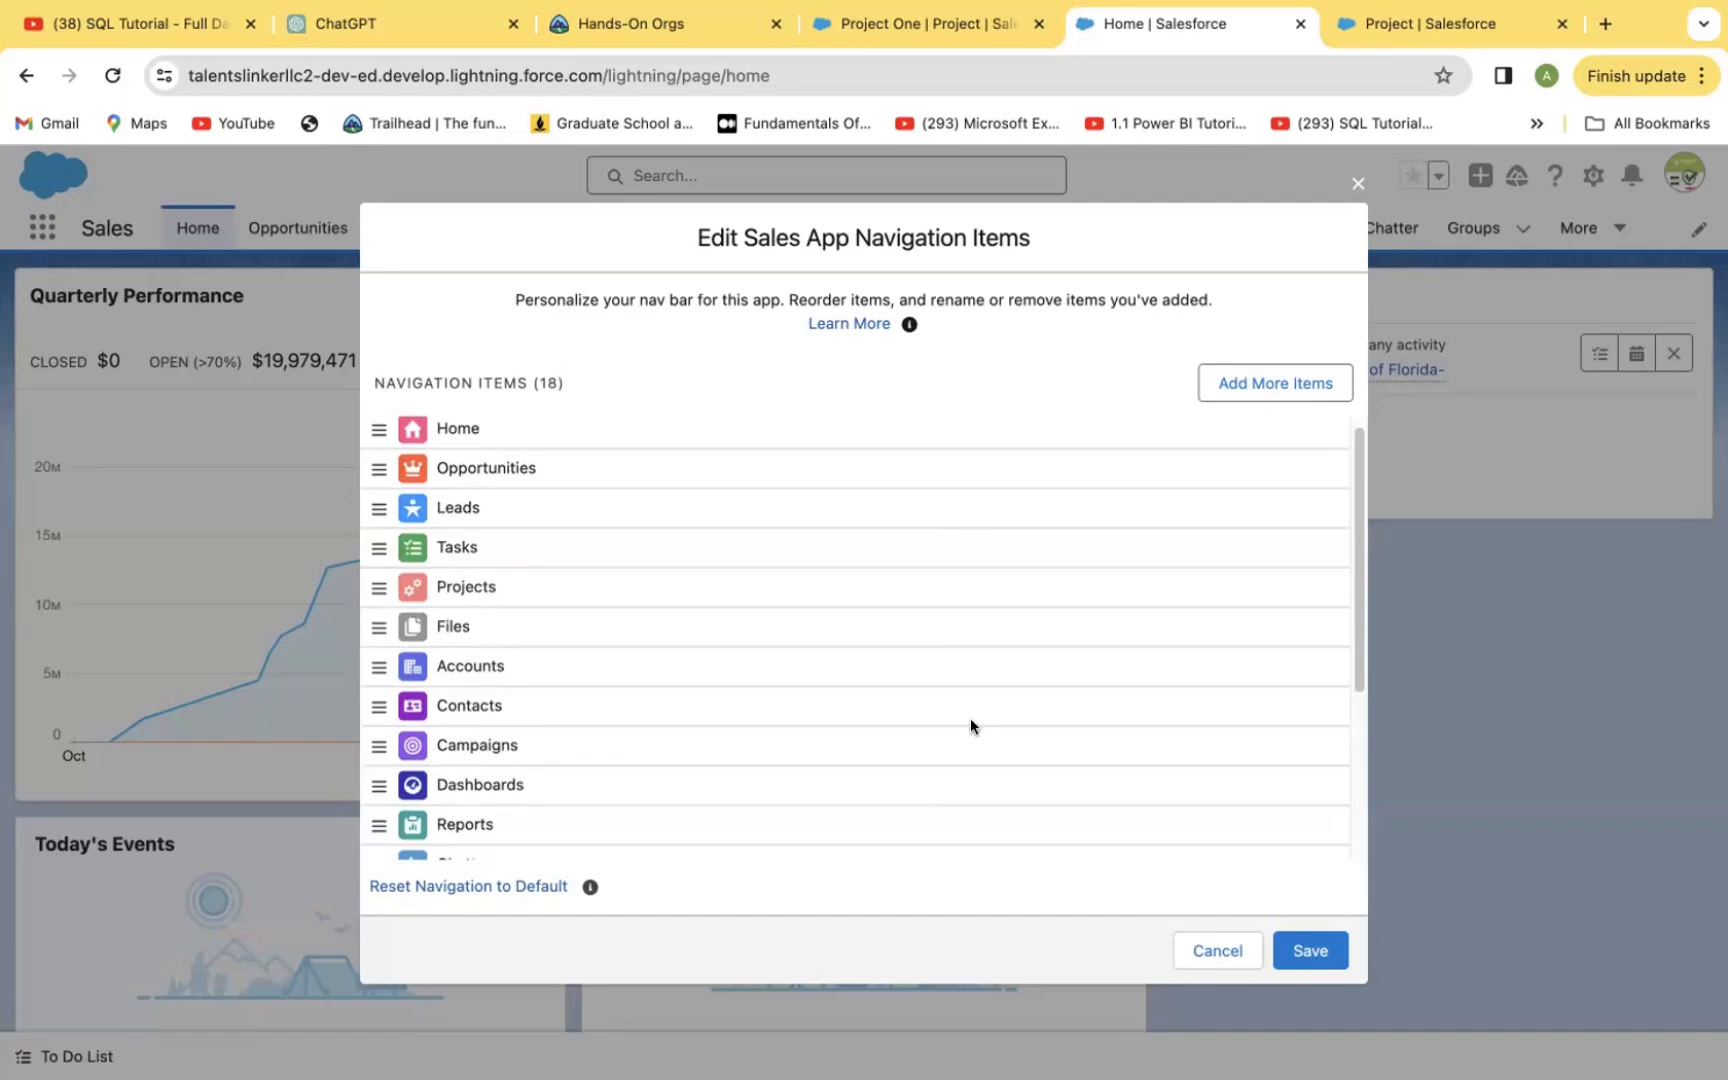
left_click(1312, 952)
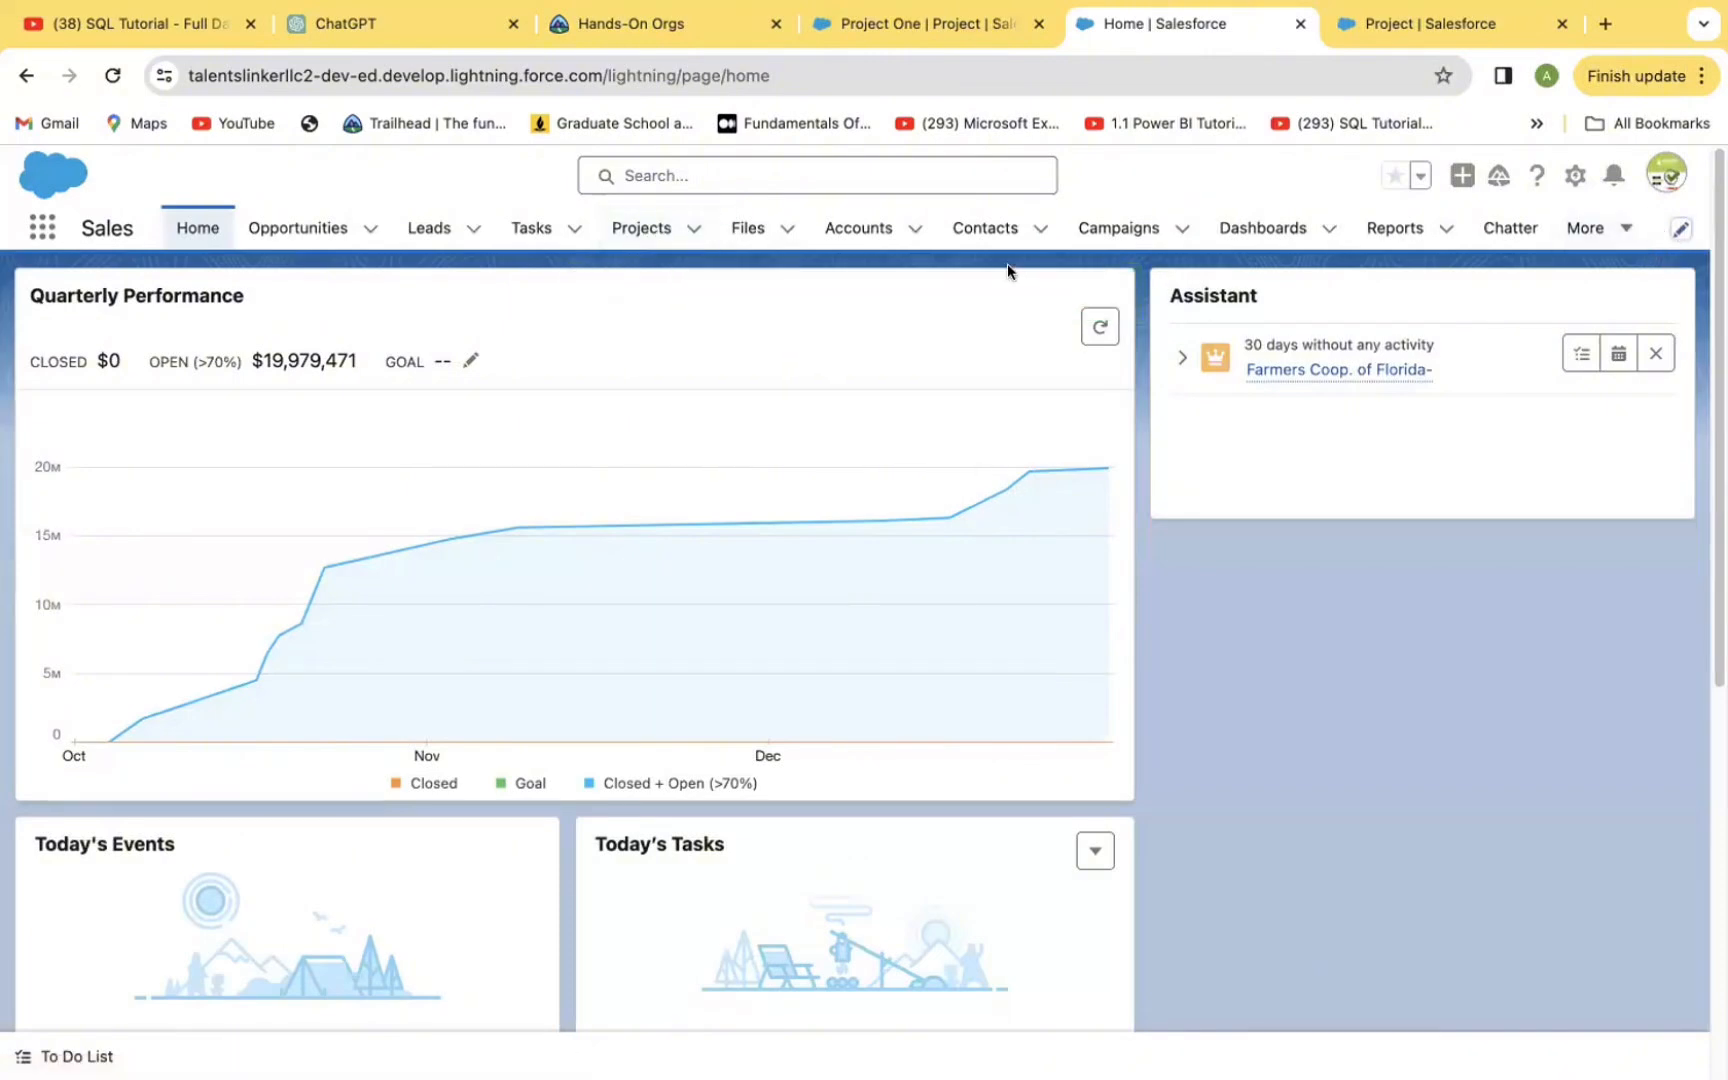
Step: Open the Project One record from the Projects list and reload its page to check the revised layout
left_click(622, 224)
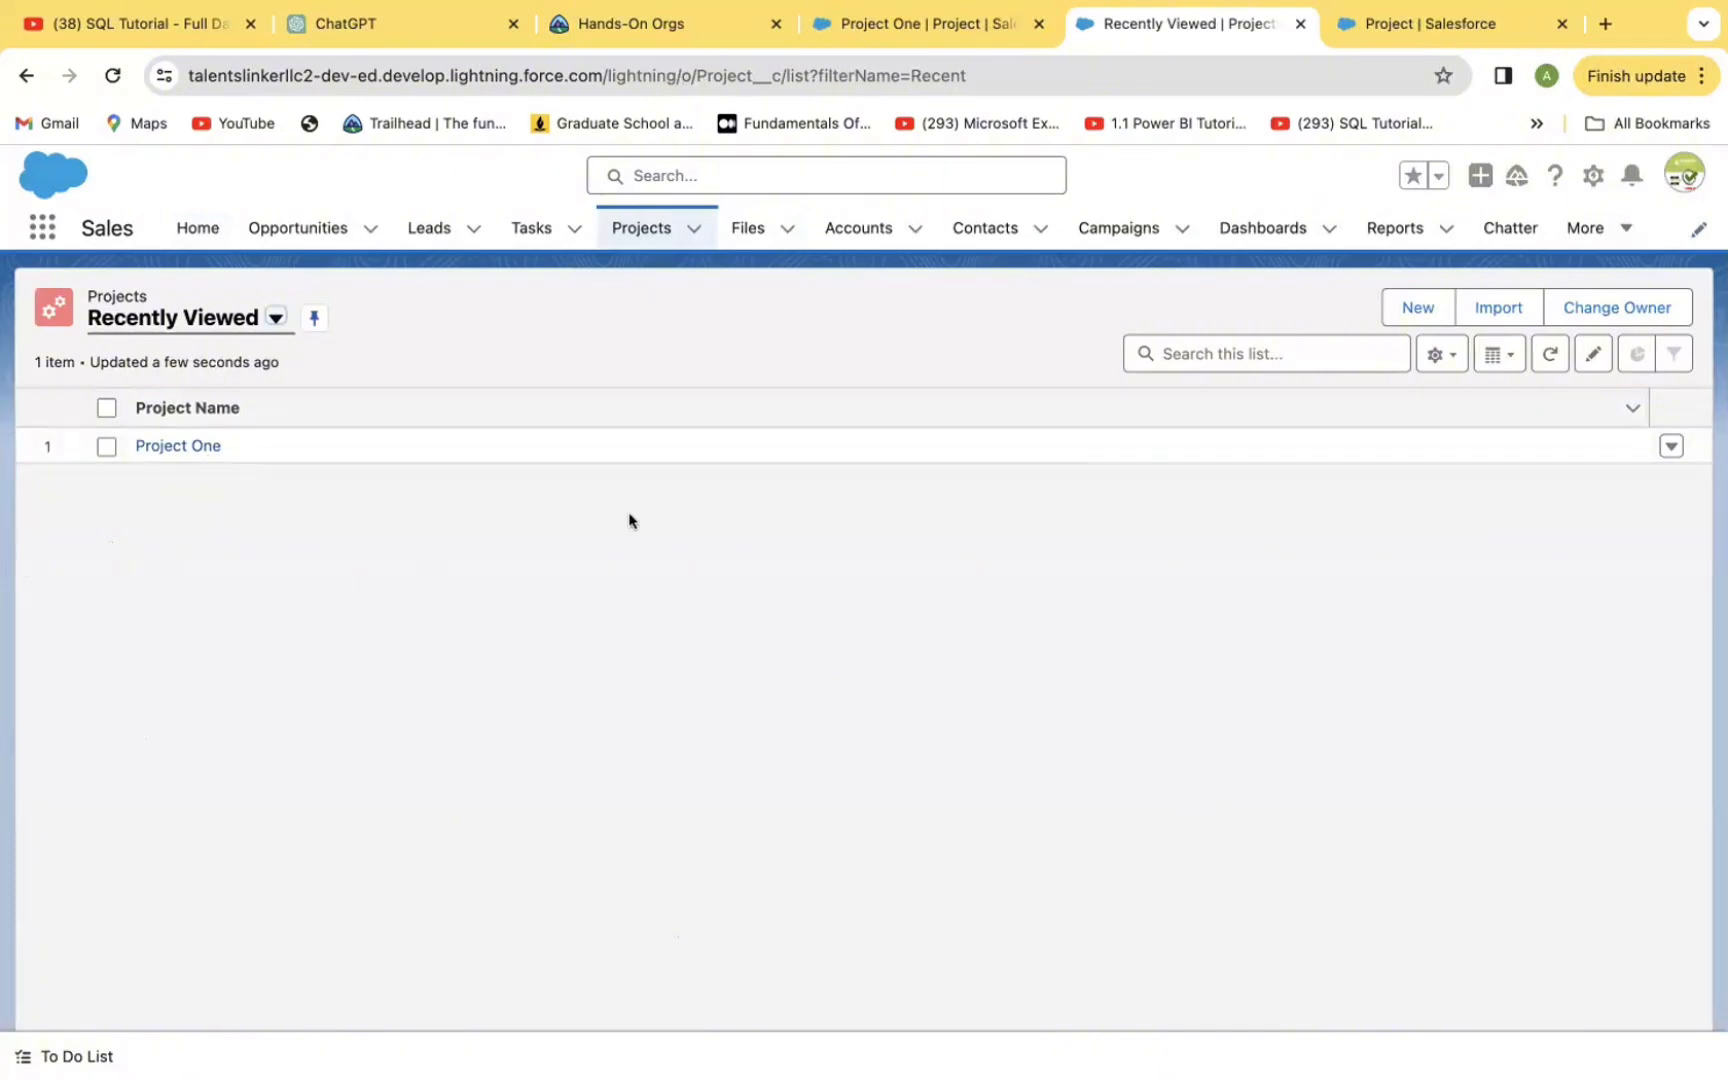
left_click(1499, 359)
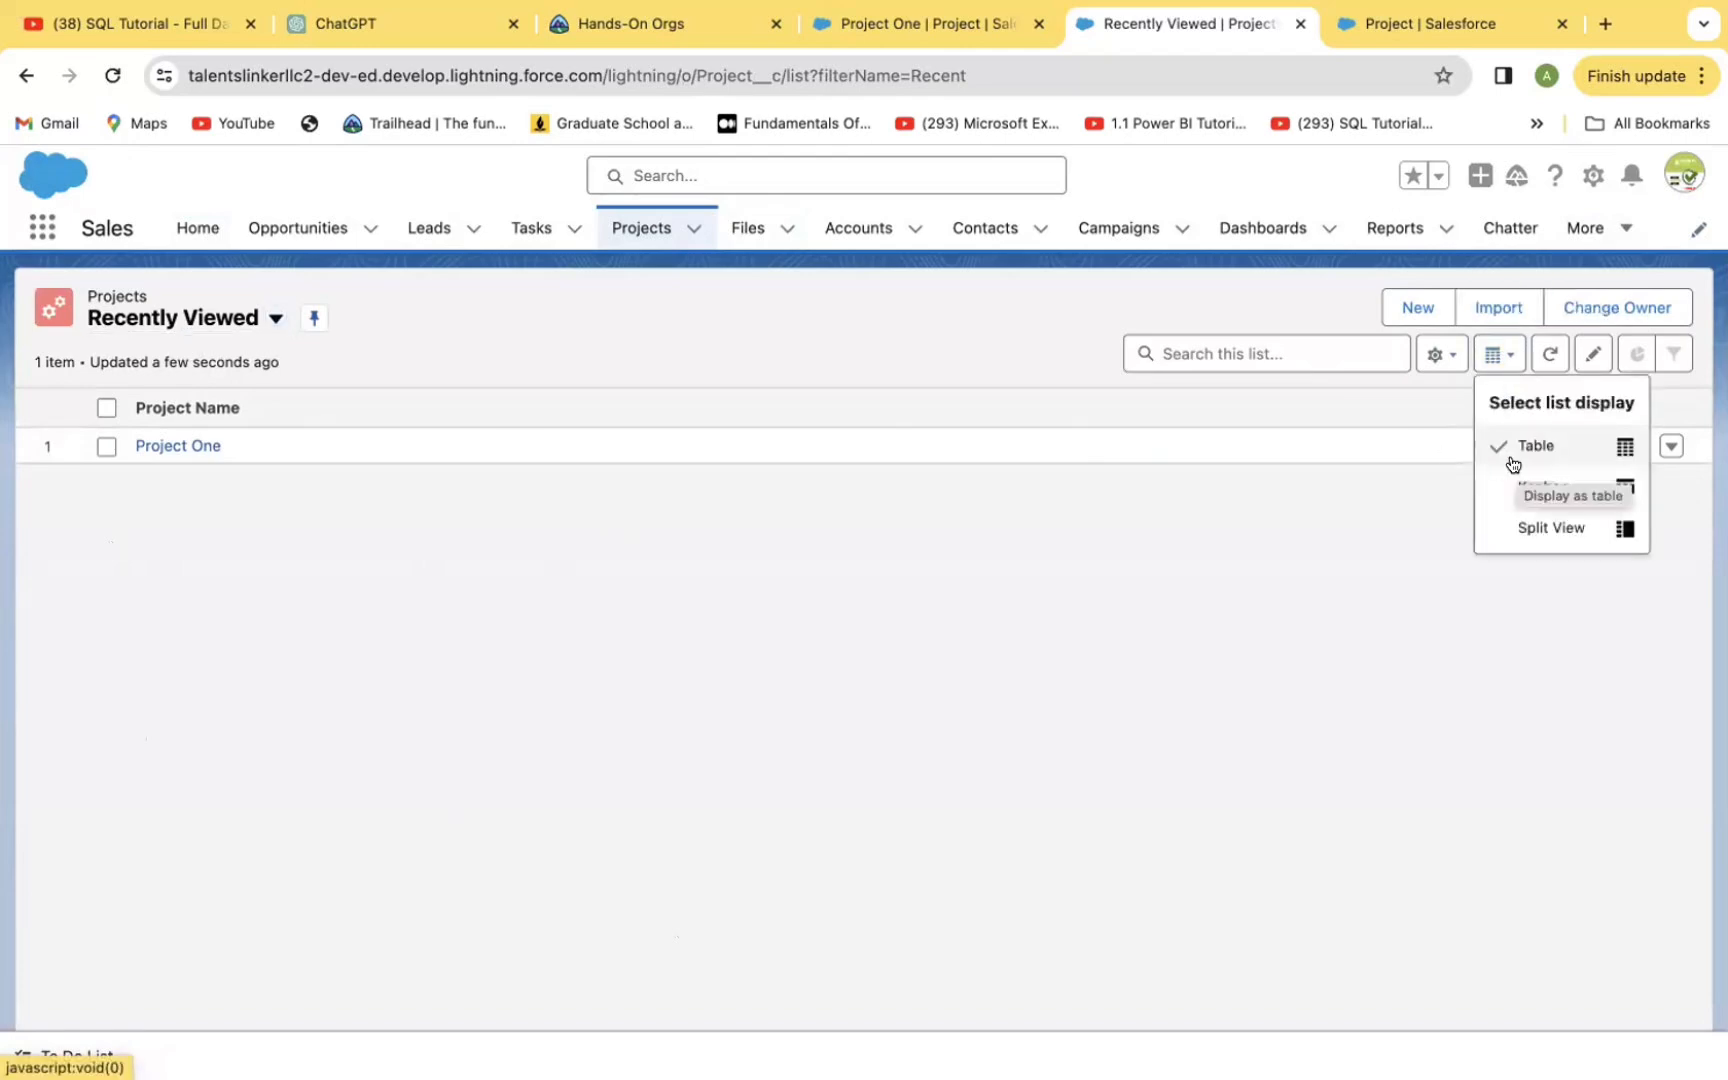
left_click(168, 455)
left_click(168, 455)
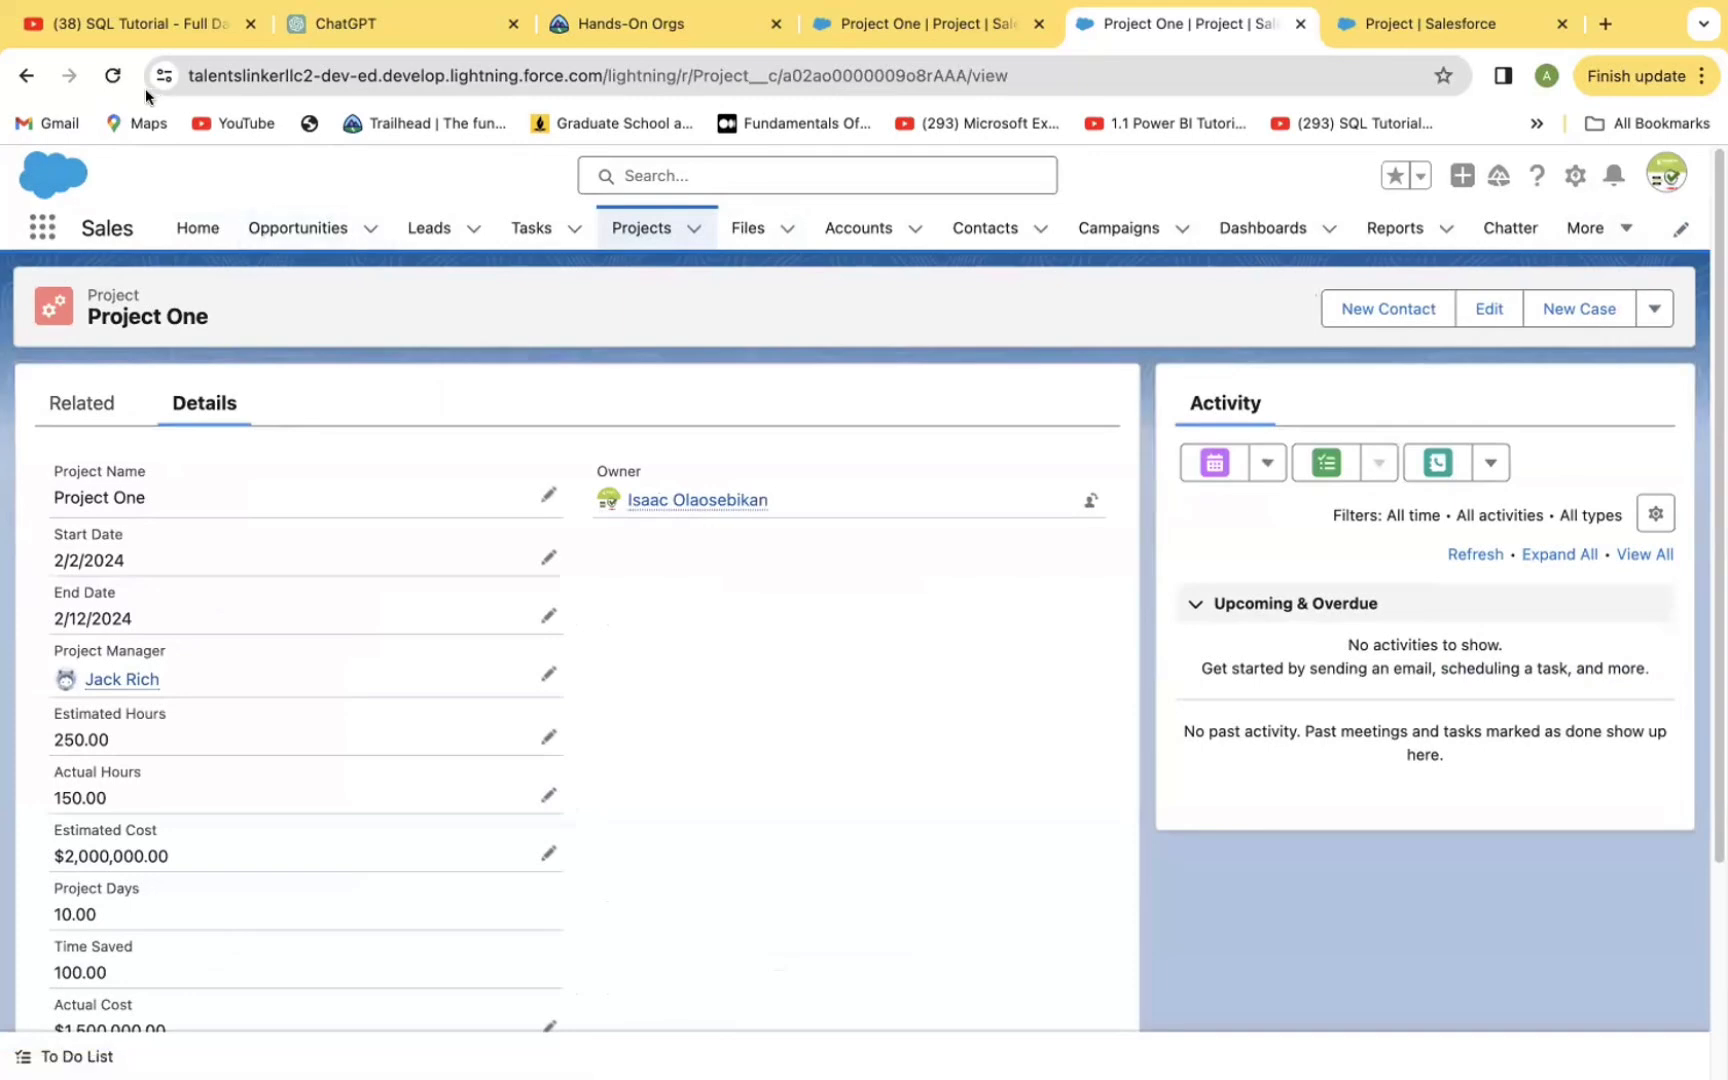
left_click(113, 76)
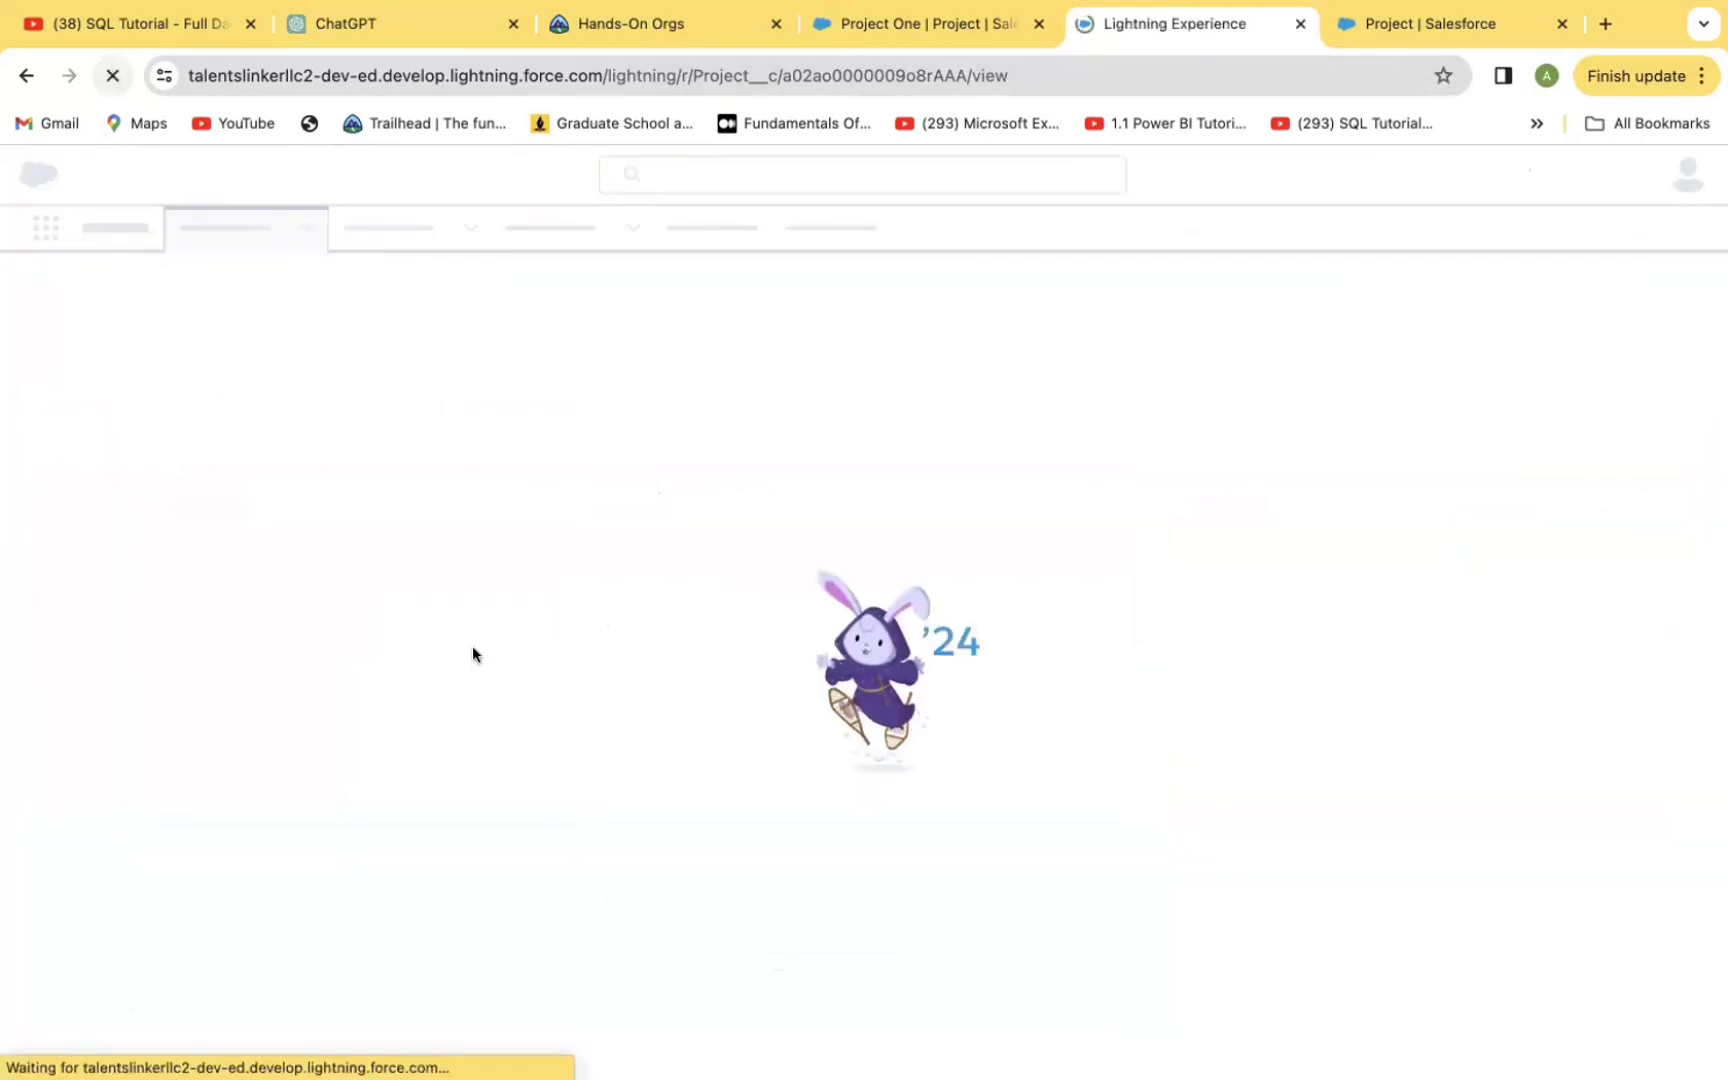